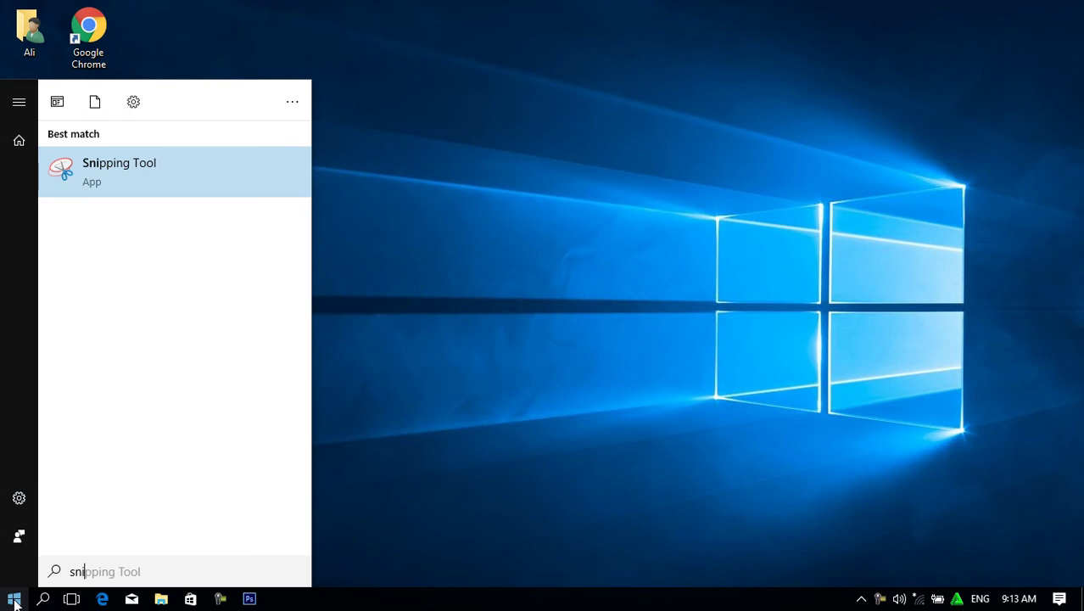
Capture a free-form snip around the desktop icons and the upper part of the wallpaper.
drag(516, 109, 696, 112)
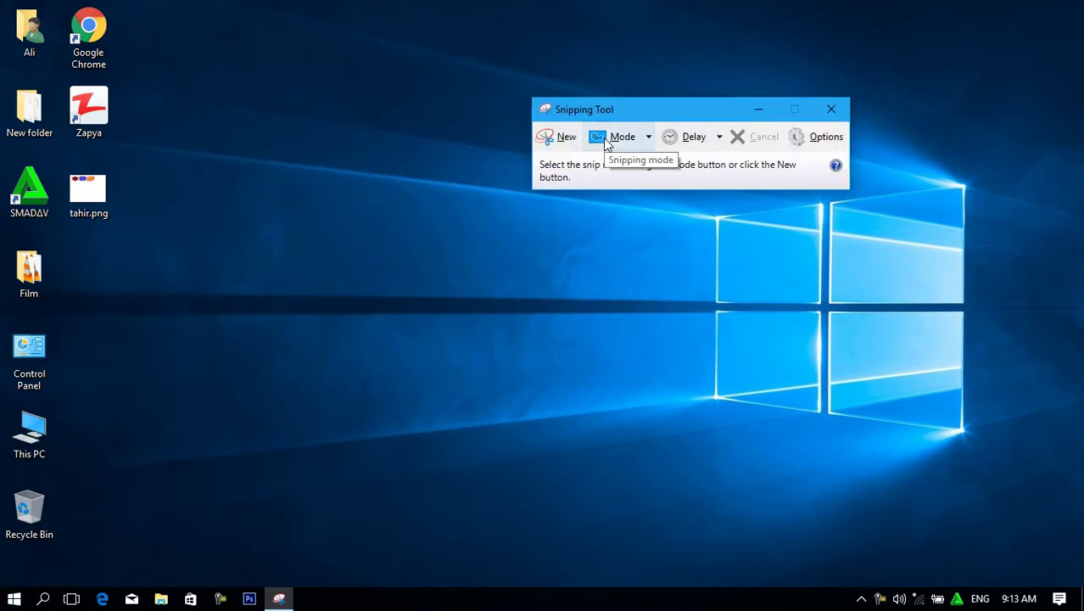
click(562, 140)
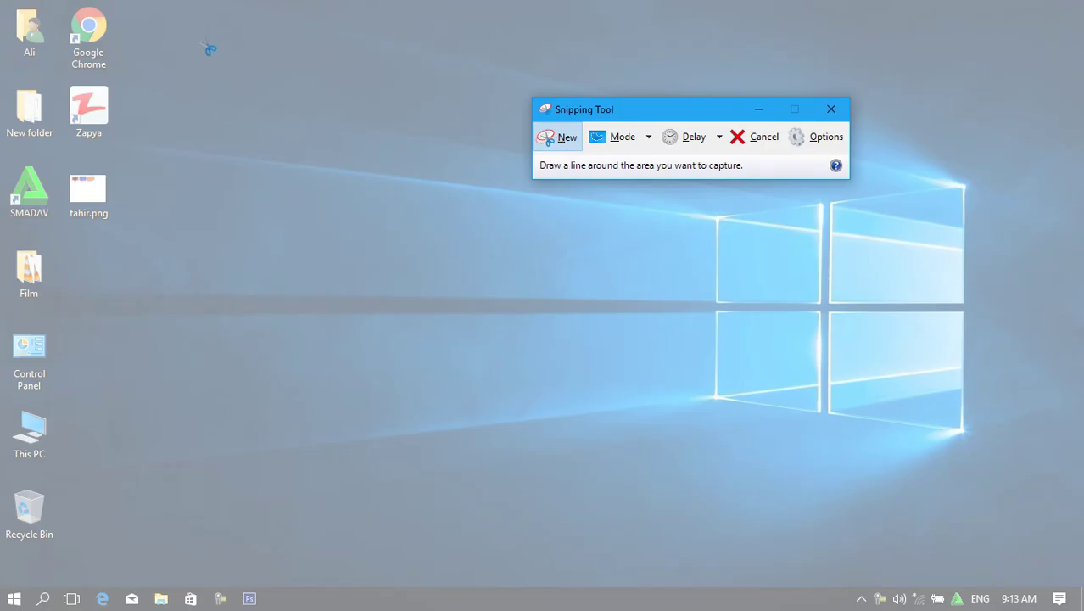
mouse_move(2, 7)
mouse_down()
mouse_move(92, 273)
mouse_move(466, 252)
mouse_move(121, 6)
mouse_move(12, 87)
mouse_up()
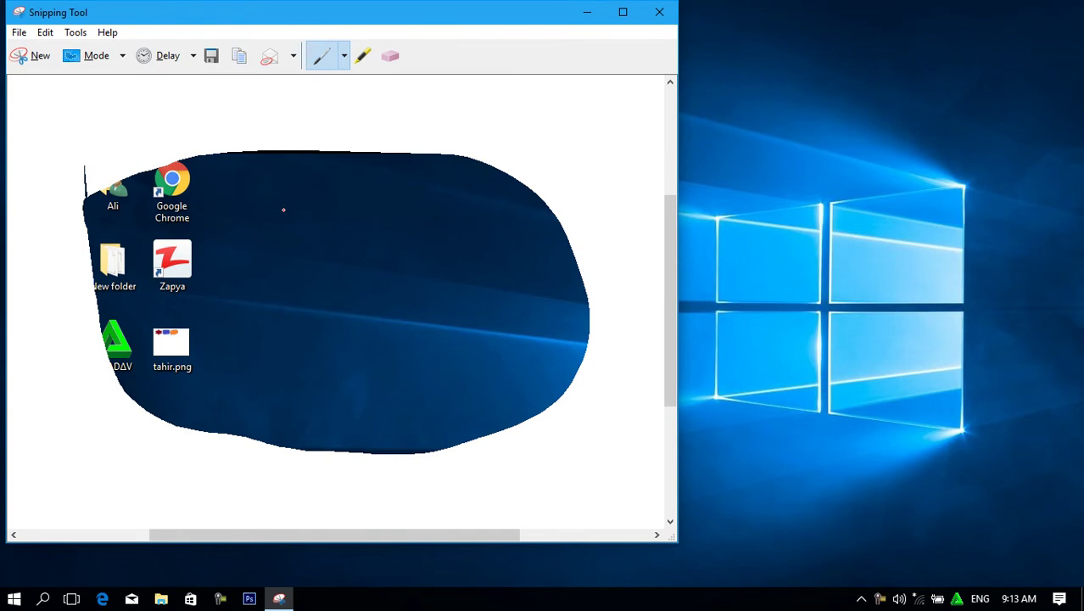
drag(334, 20, 632, 35)
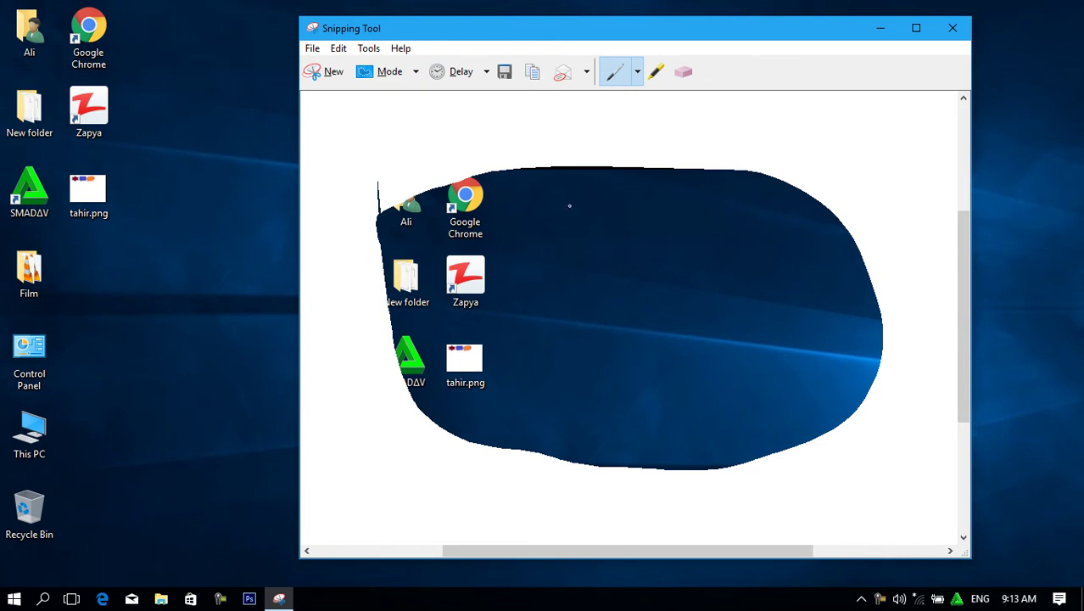
Switch to Rectangular Snip mode and capture a large area of the desktop, including the icons.
click(416, 72)
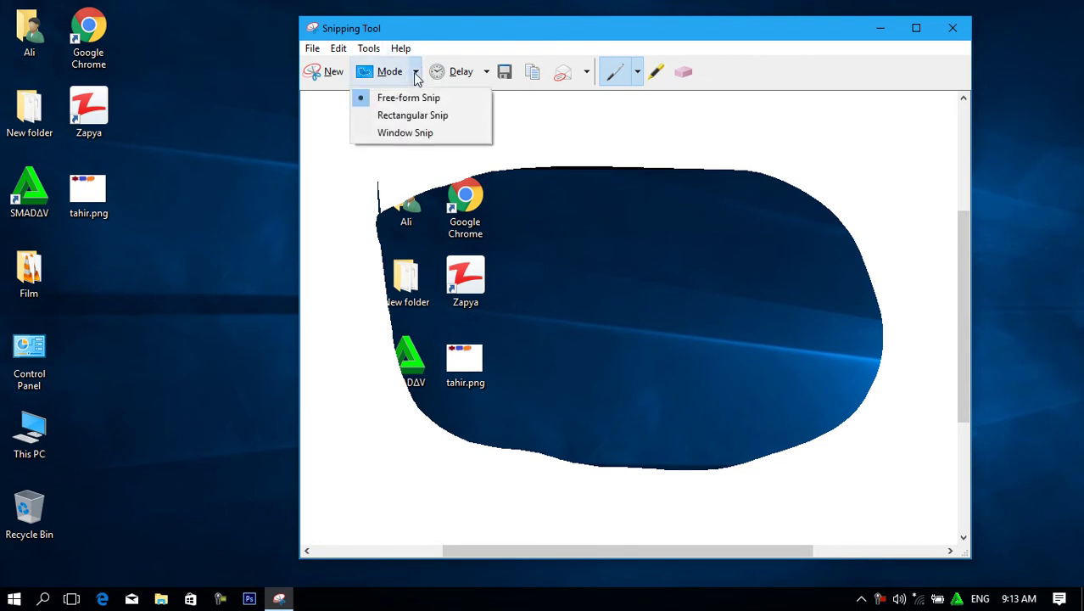
click(390, 118)
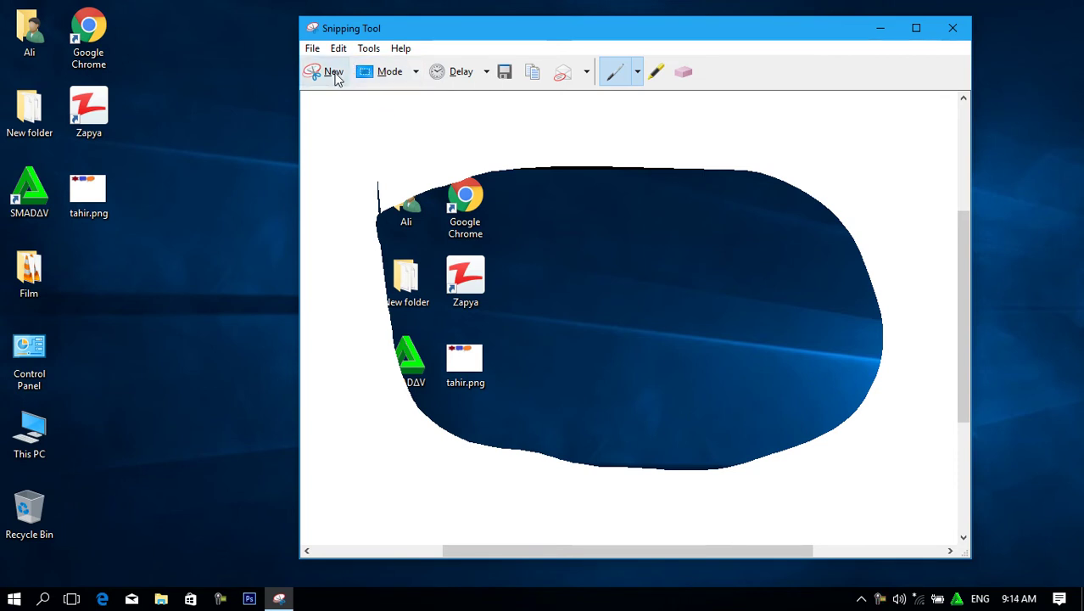
click(333, 73)
drag(3, 4, 787, 553)
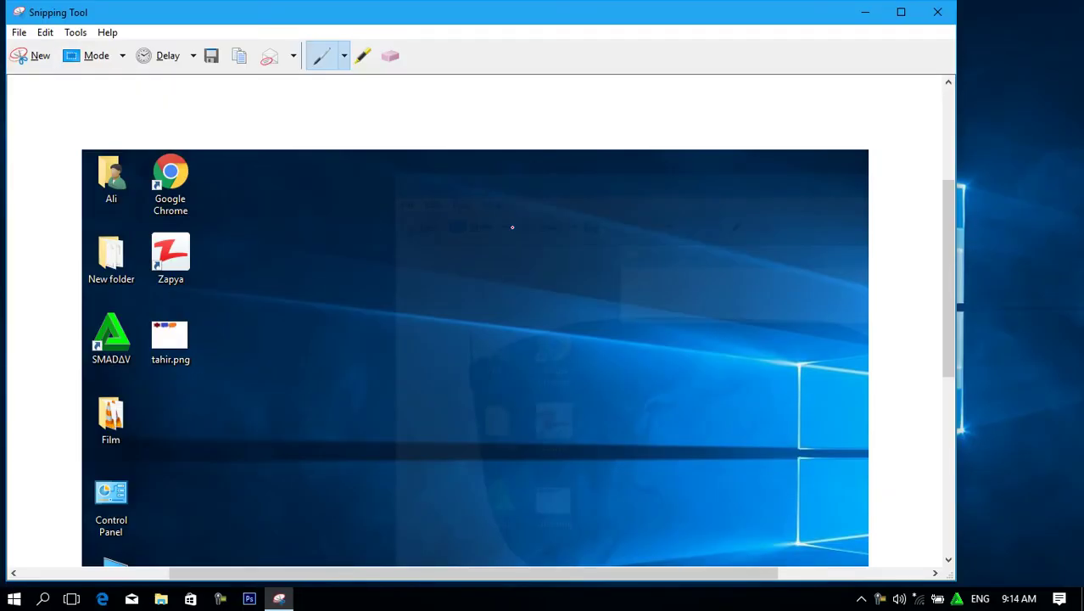
drag(440, 24, 515, 10)
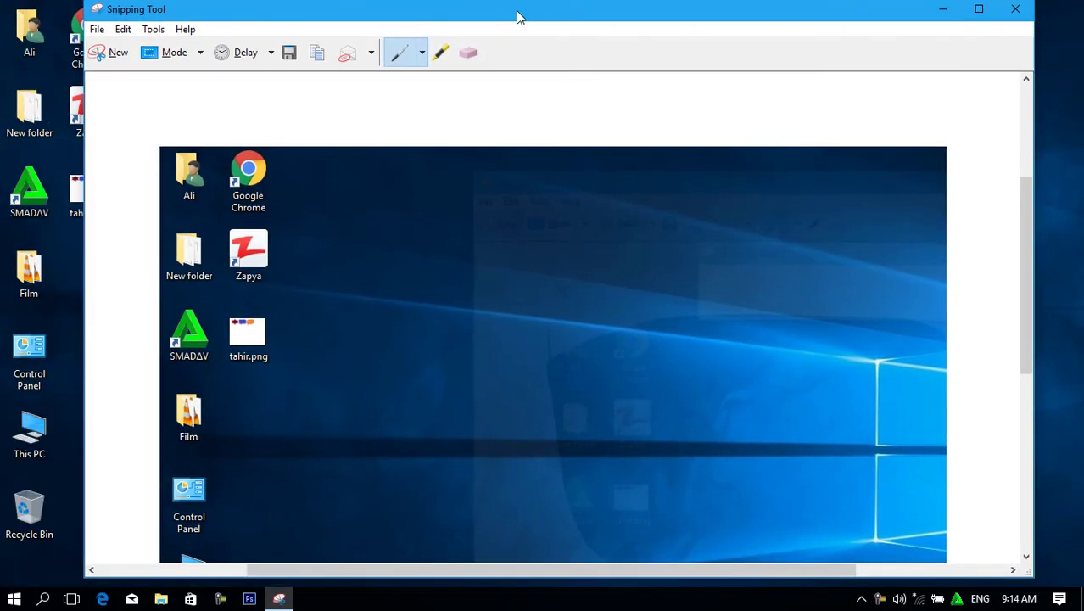
Switch to Window Snip mode, start a new snip and cancel it.
click(201, 58)
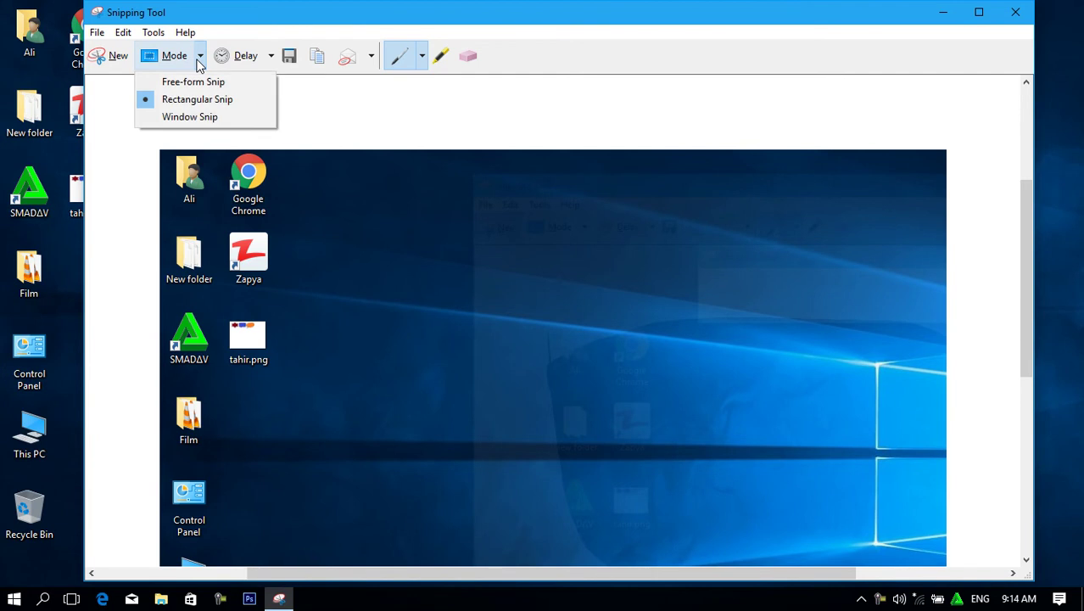
click(201, 117)
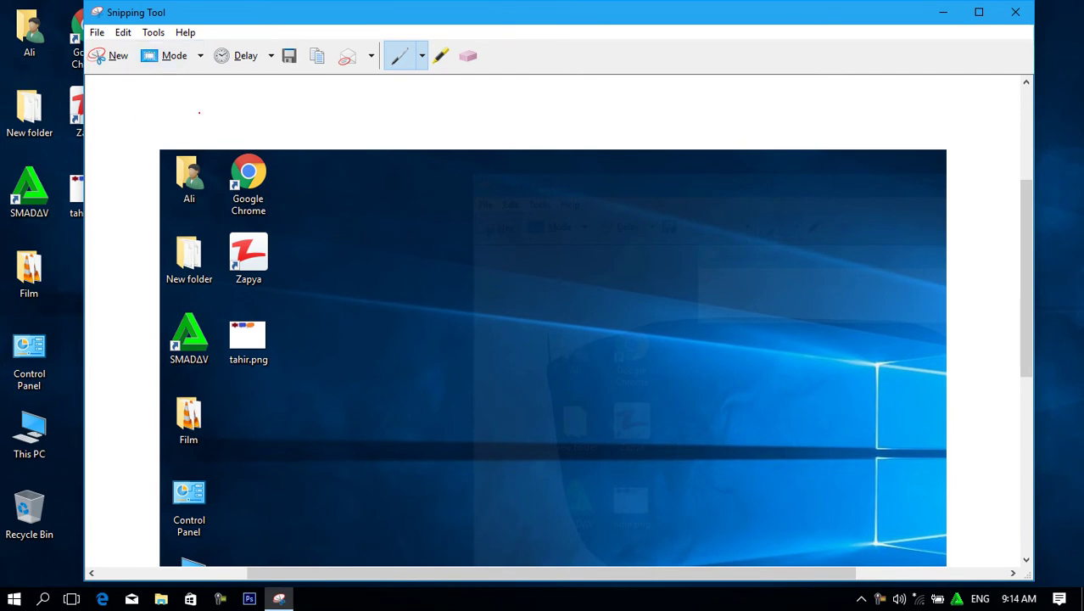
click(114, 61)
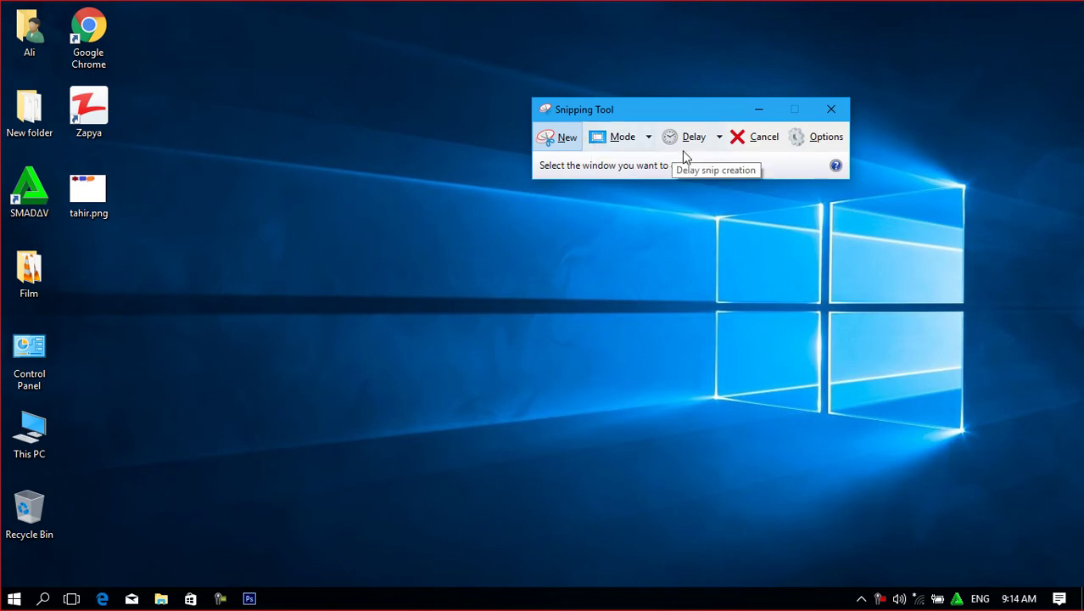
click(758, 140)
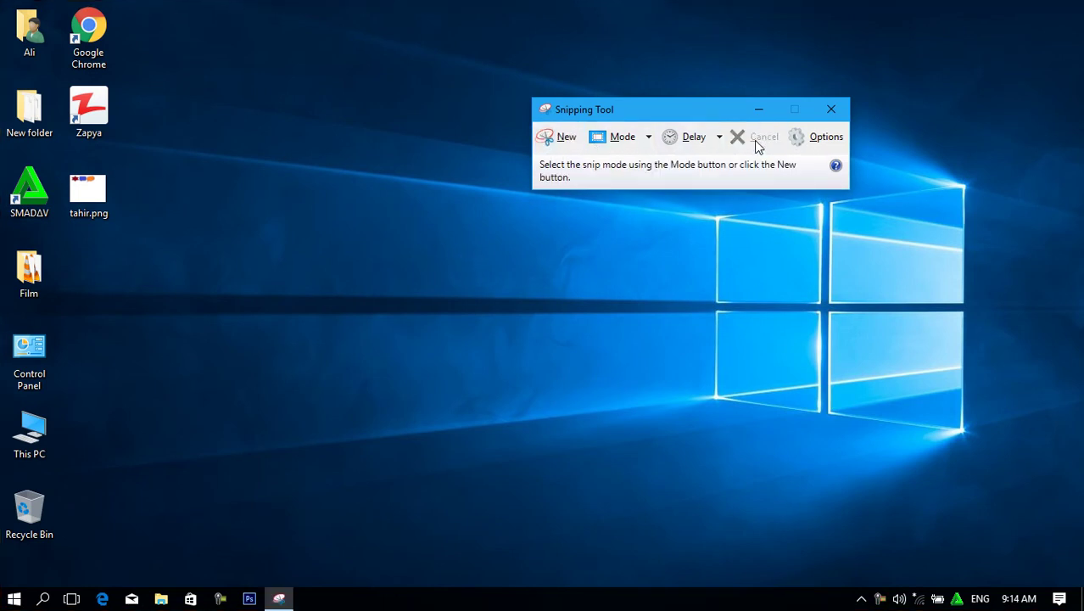
Start another snip and capture the entire desktop with Full-screen Snip.
click(559, 144)
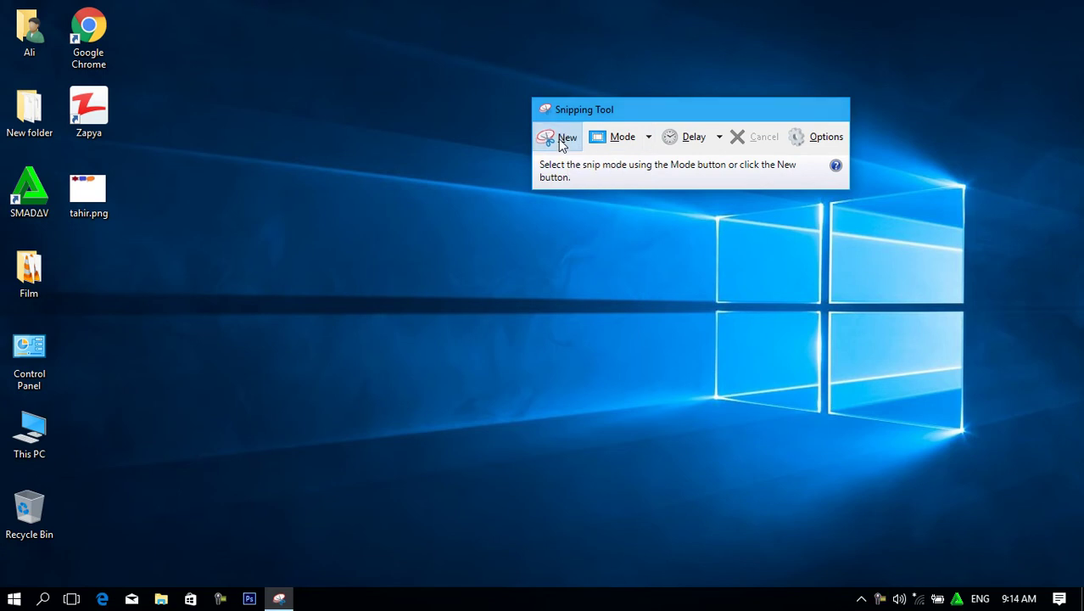
click(637, 144)
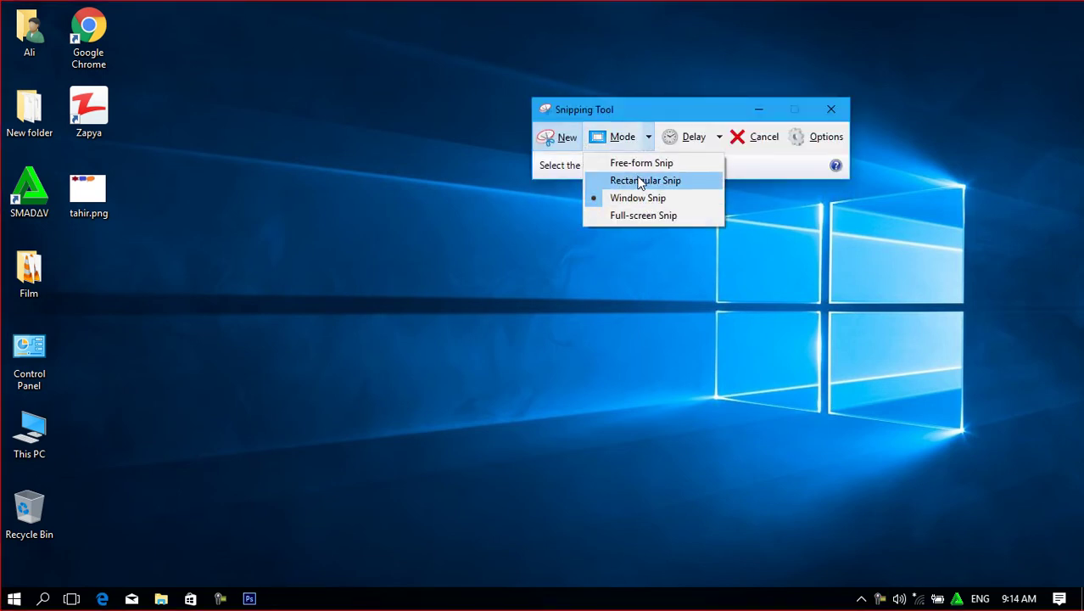
click(620, 217)
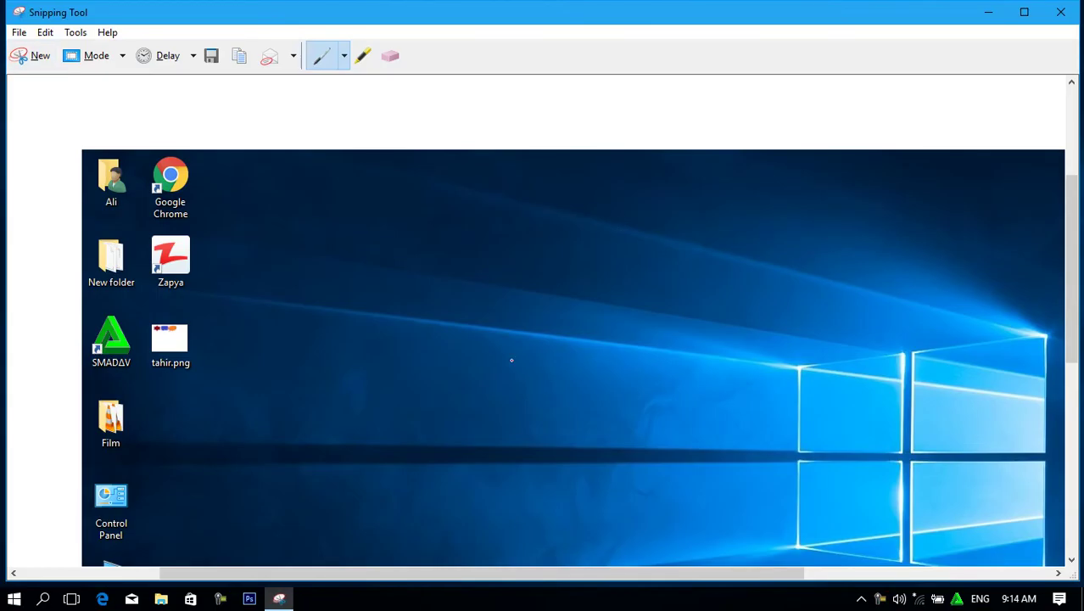
Switch to Rectangular Snip mode and capture the tall strip of desktop containing the icons.
click(122, 56)
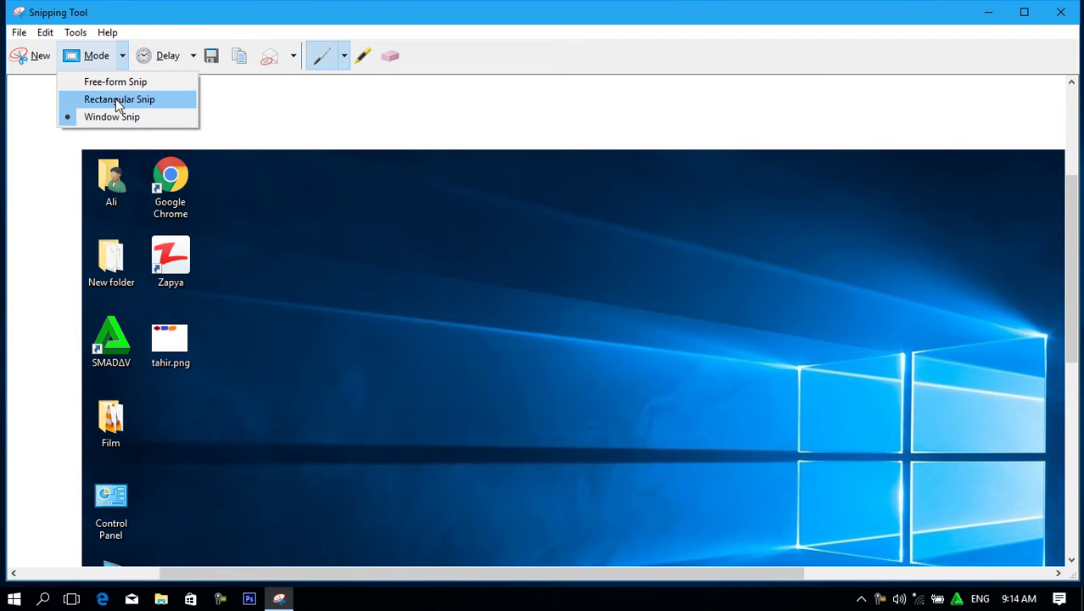
key(Escape)
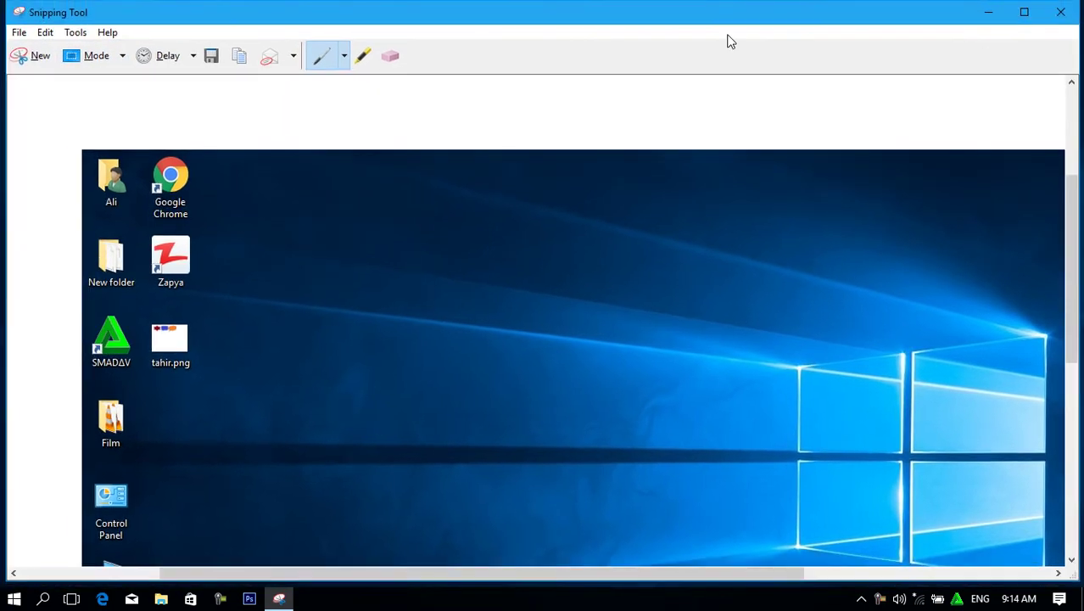
drag(729, 12, 780, 137)
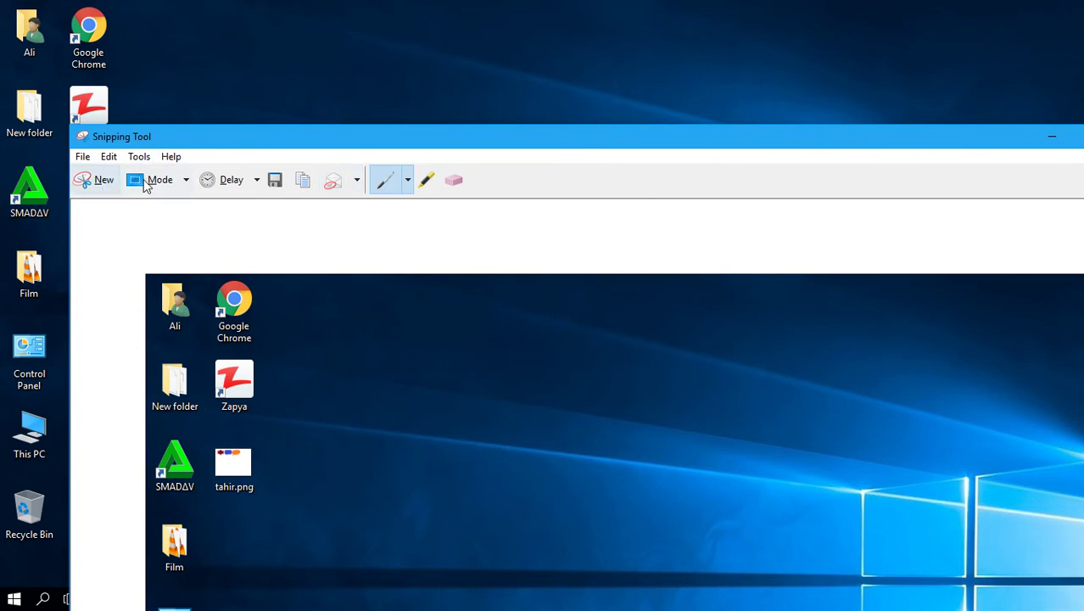
click(98, 181)
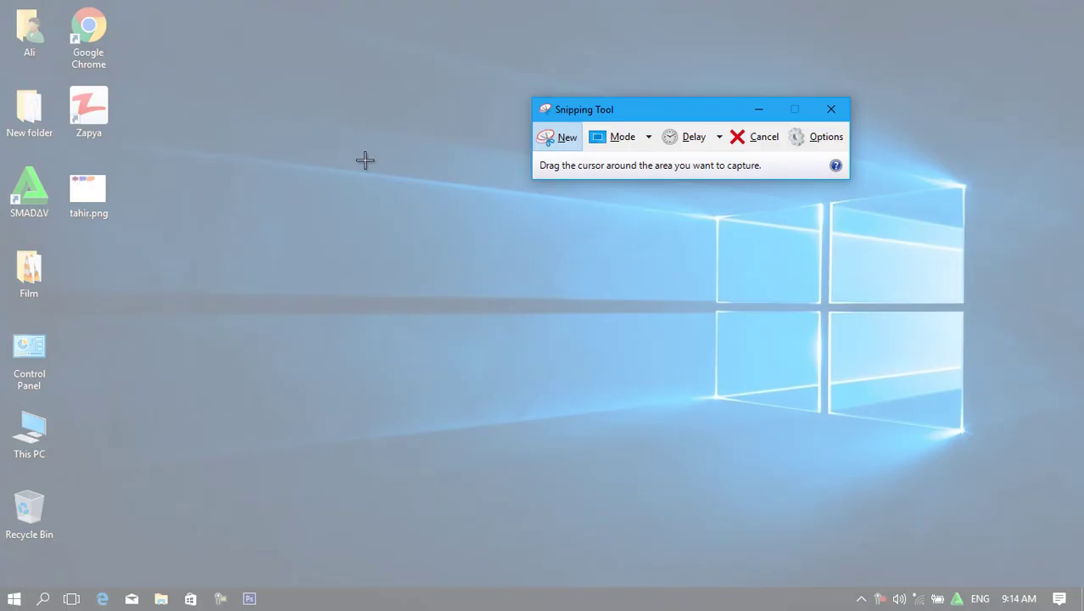
drag(2, 1, 153, 579)
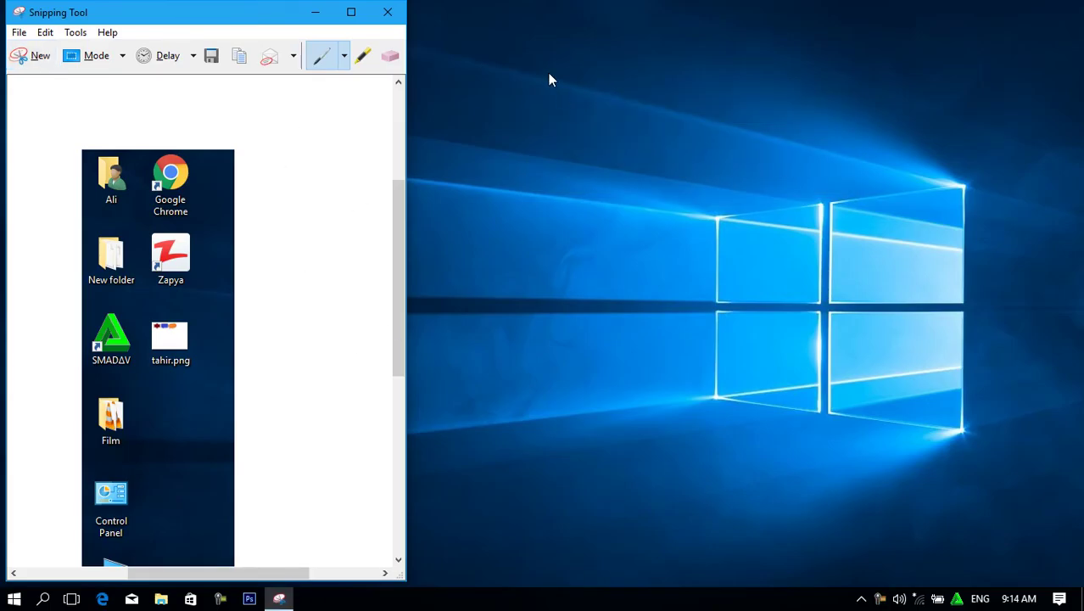
drag(216, 17, 818, 46)
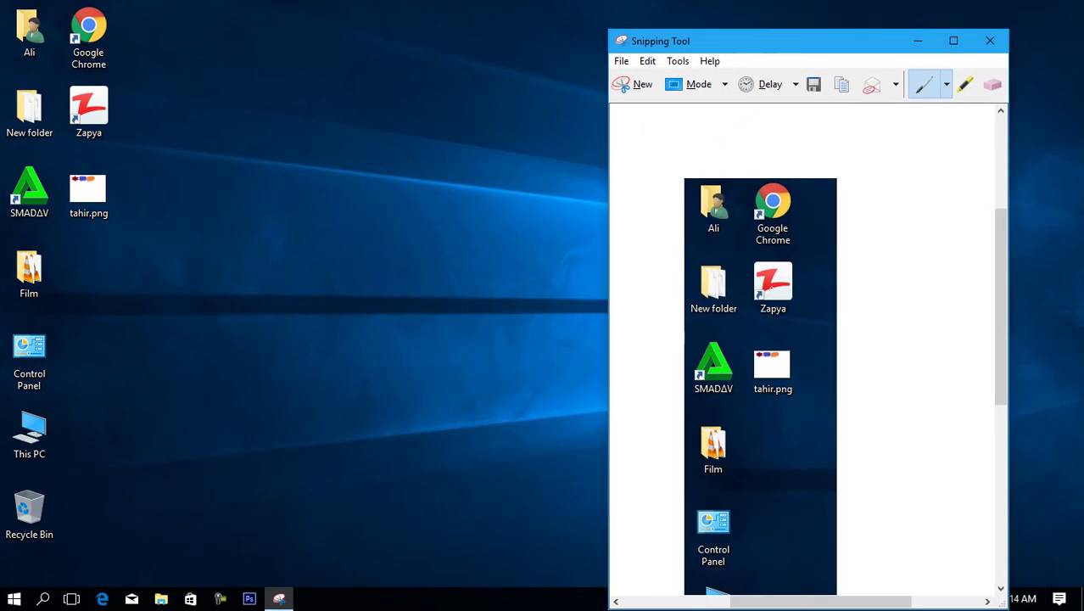
Capture a new rectangular snip of the wallpaper area around the Windows logo.
click(638, 85)
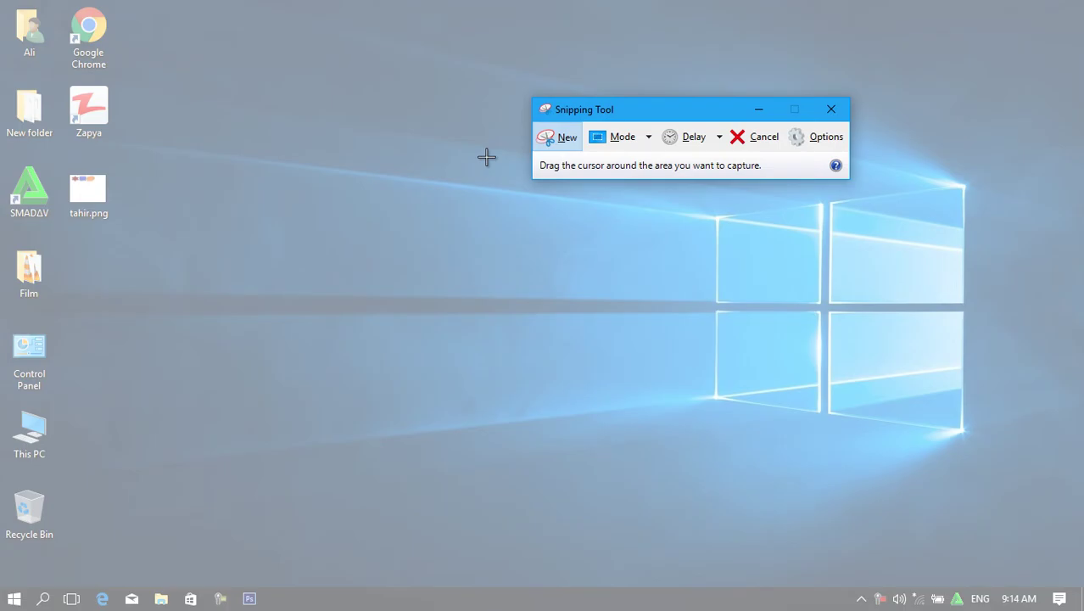
drag(452, 129, 1048, 455)
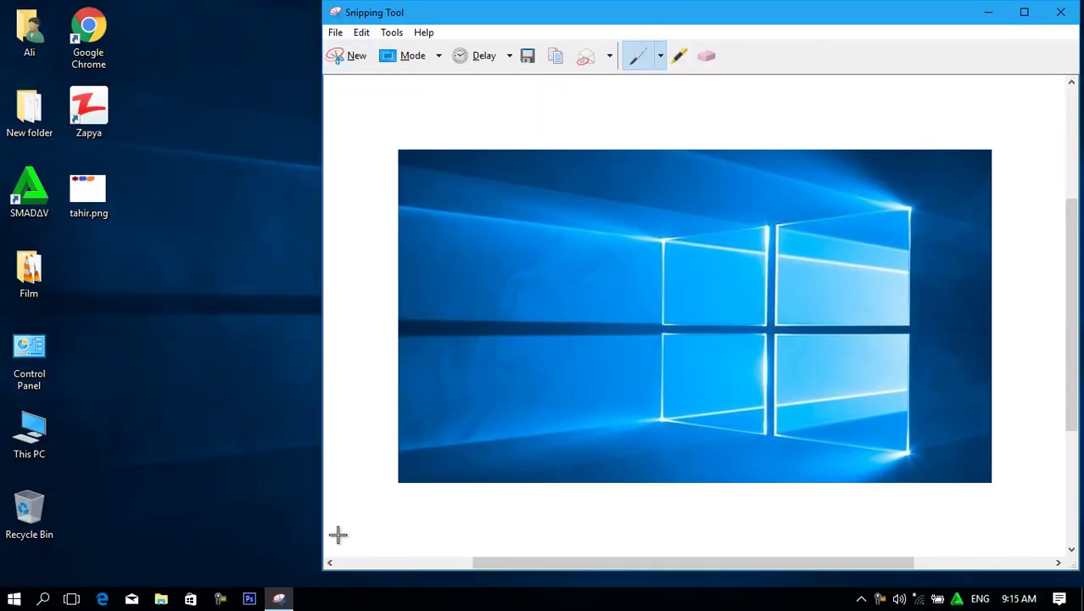
drag(540, 18, 459, 37)
Draw two freehand loops with the Blue Pen, at the snip's upper-left corner and around the logo's left panes.
click(581, 76)
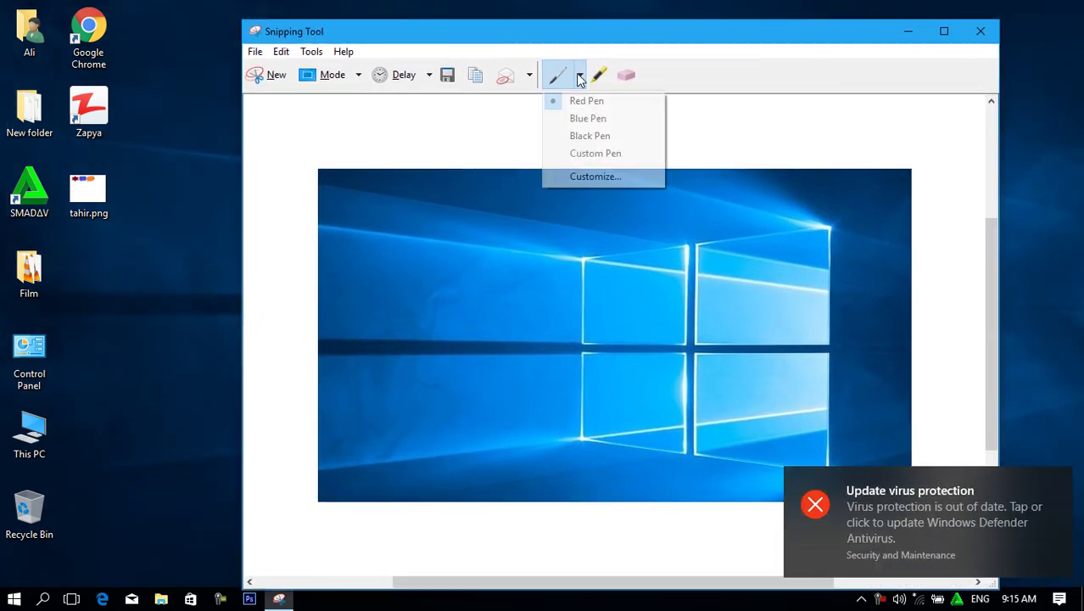
click(594, 119)
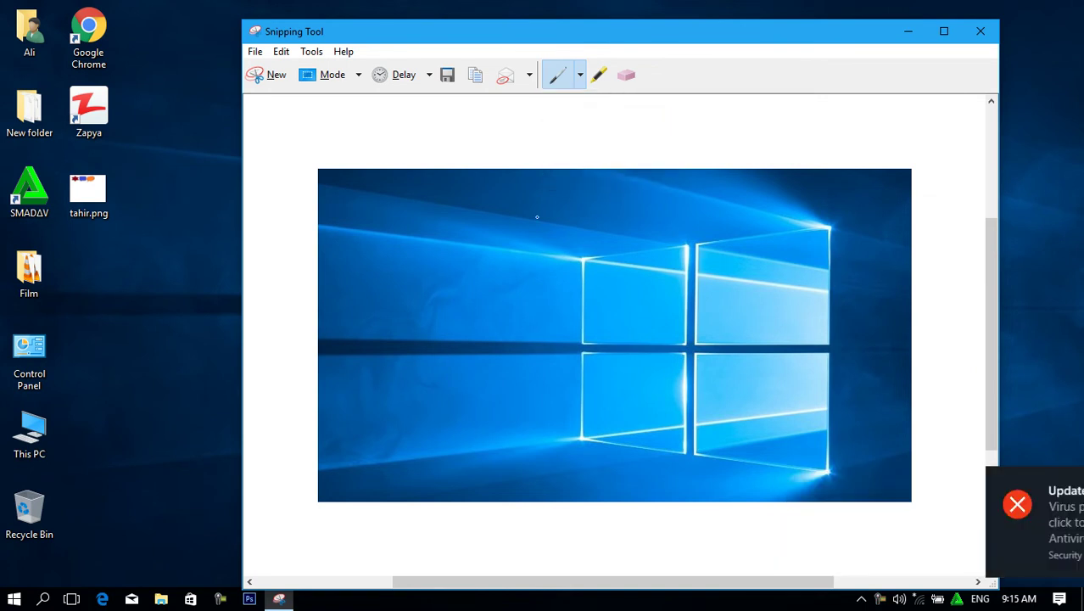
mouse_move(414, 211)
mouse_down()
mouse_move(331, 256)
mouse_move(318, 138)
mouse_up()
mouse_move(575, 251)
mouse_down()
mouse_move(705, 283)
mouse_move(539, 256)
mouse_up()
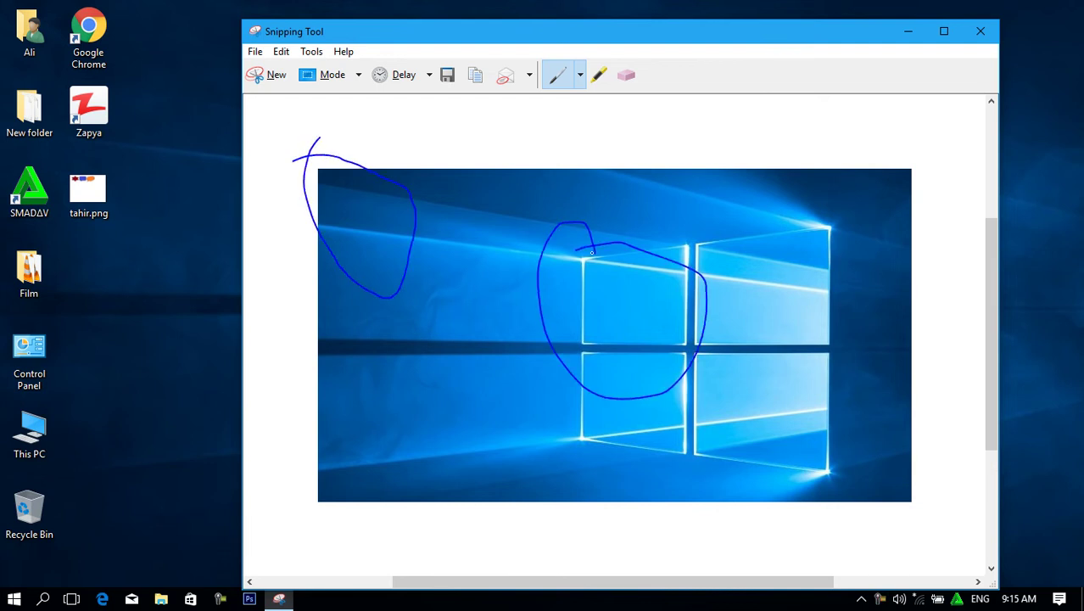
Highlight a wide band across the upper panes of the Windows logo.
click(600, 76)
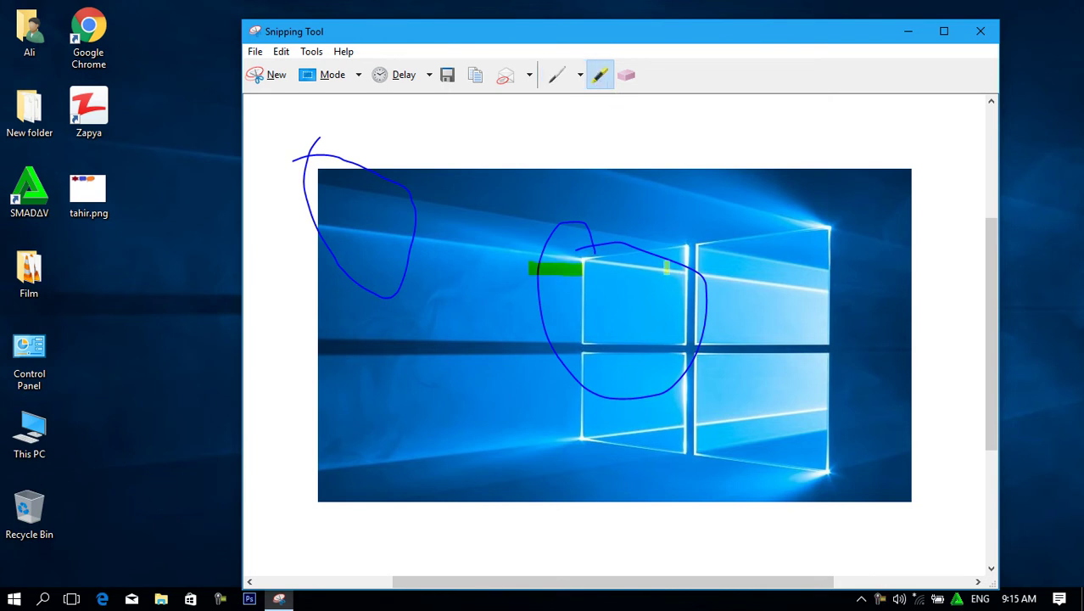
drag(530, 268, 760, 269)
mouse_move(509, 298)
mouse_down()
mouse_move(751, 297)
mouse_move(488, 284)
mouse_move(822, 293)
mouse_move(602, 295)
mouse_up()
Erase the highlighter band and both blue pen loops from the snip.
click(628, 80)
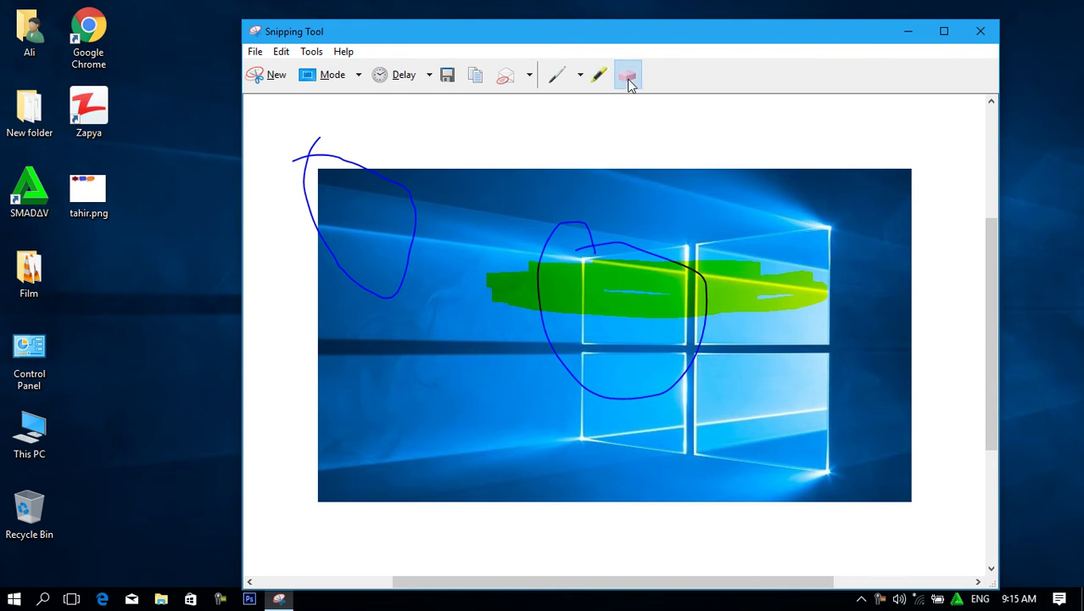
click(682, 290)
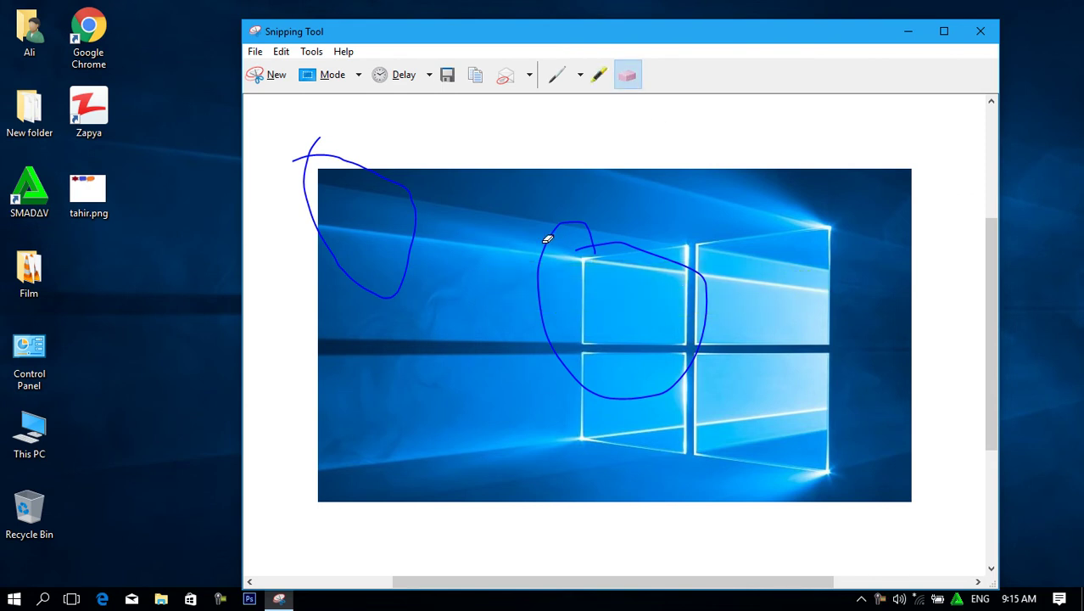
click(547, 241)
click(419, 226)
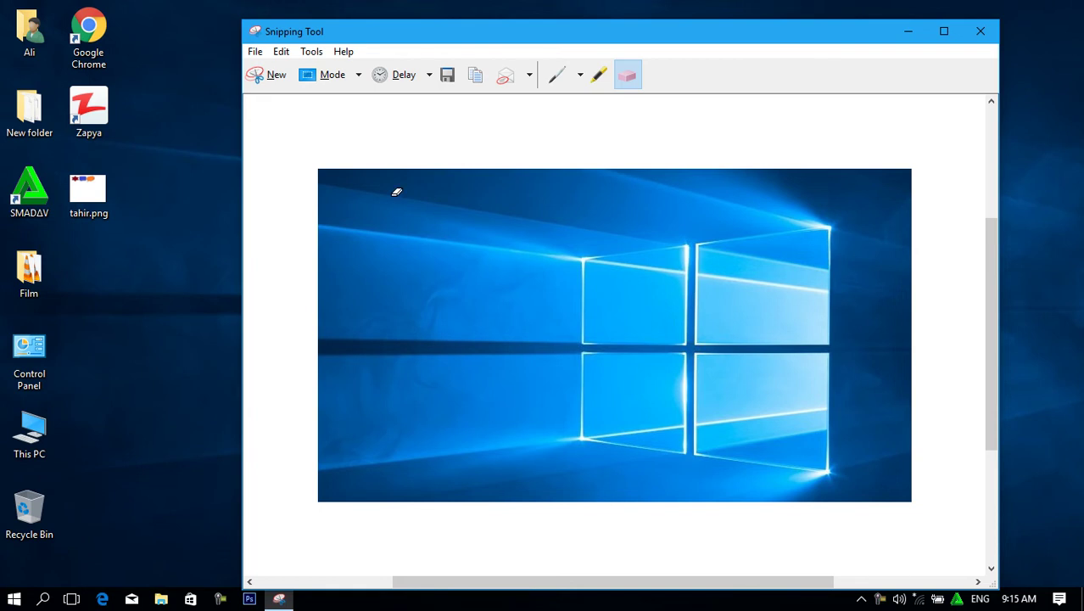
drag(479, 29, 497, 34)
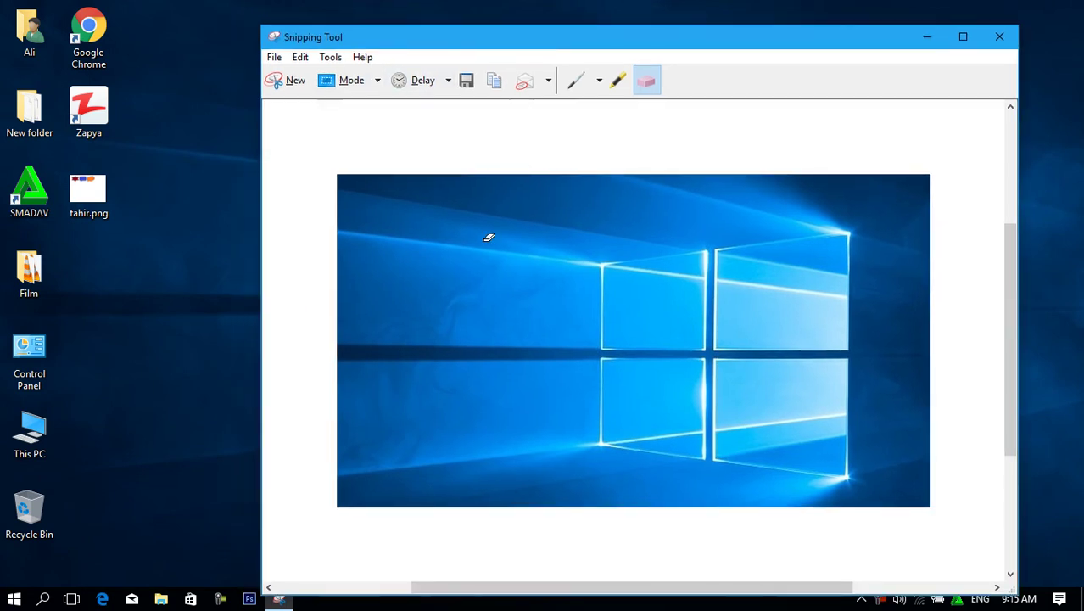
Save the snip to the Desktop as a JPEG file named 1.
click(467, 81)
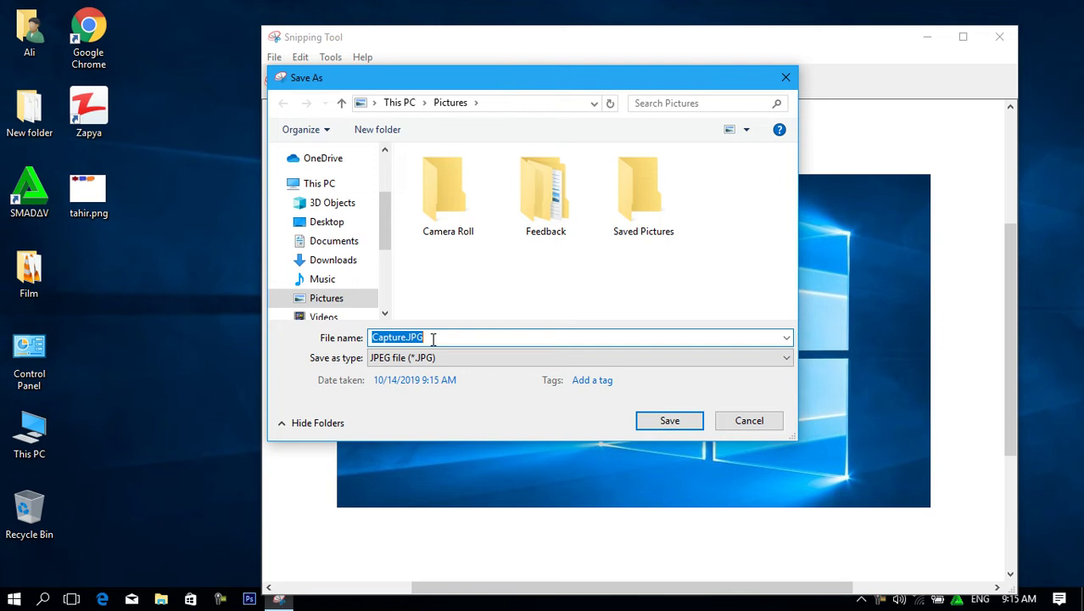
text(1)
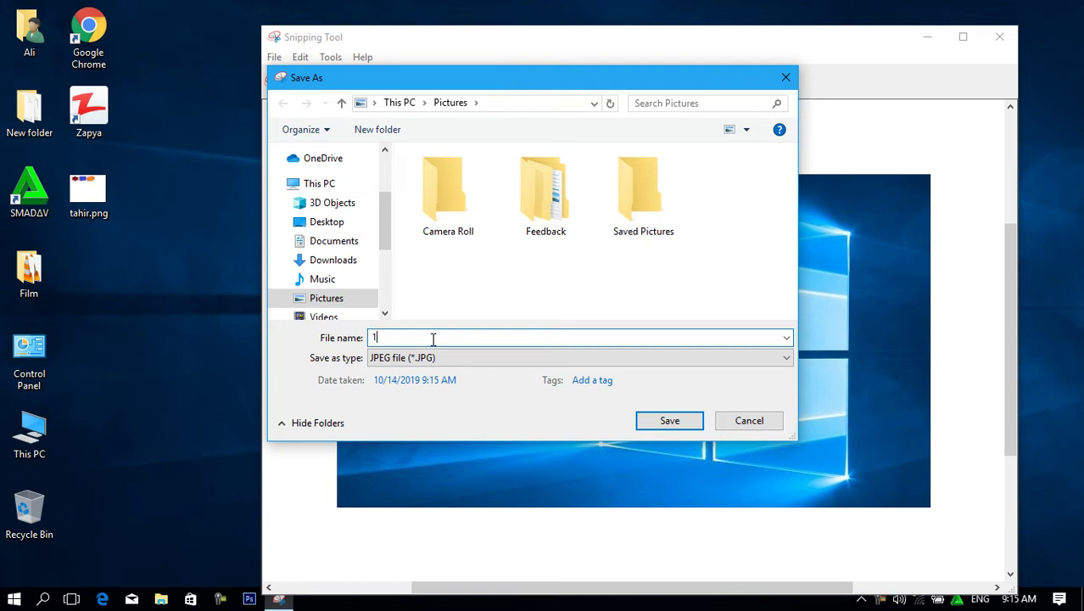
click(338, 224)
click(685, 425)
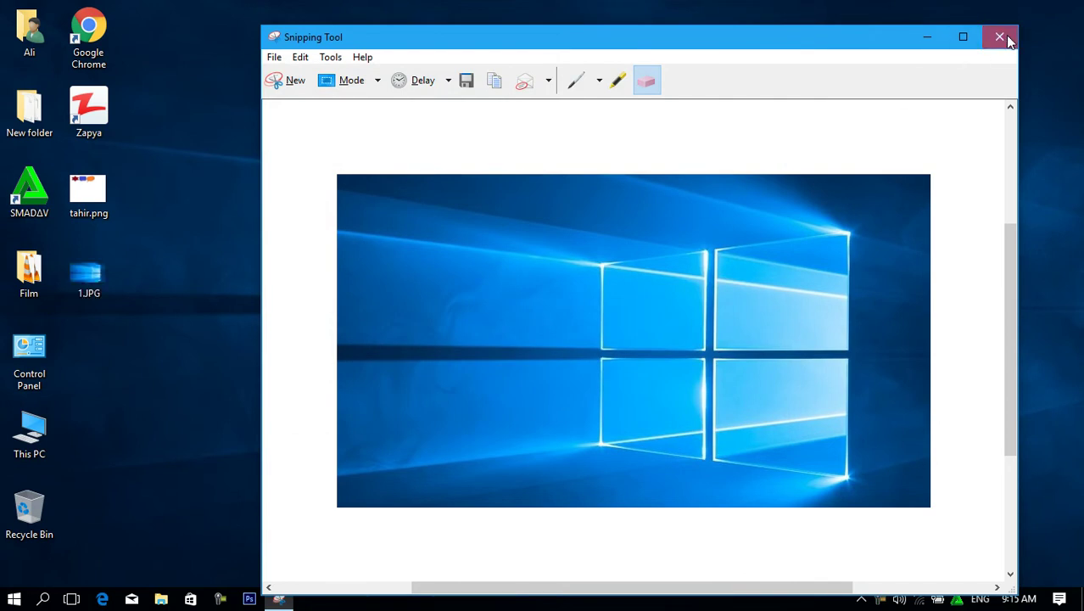
Close Snipping Tool and open 1.JPG from the desktop in Photos.
click(1000, 36)
double_click(99, 280)
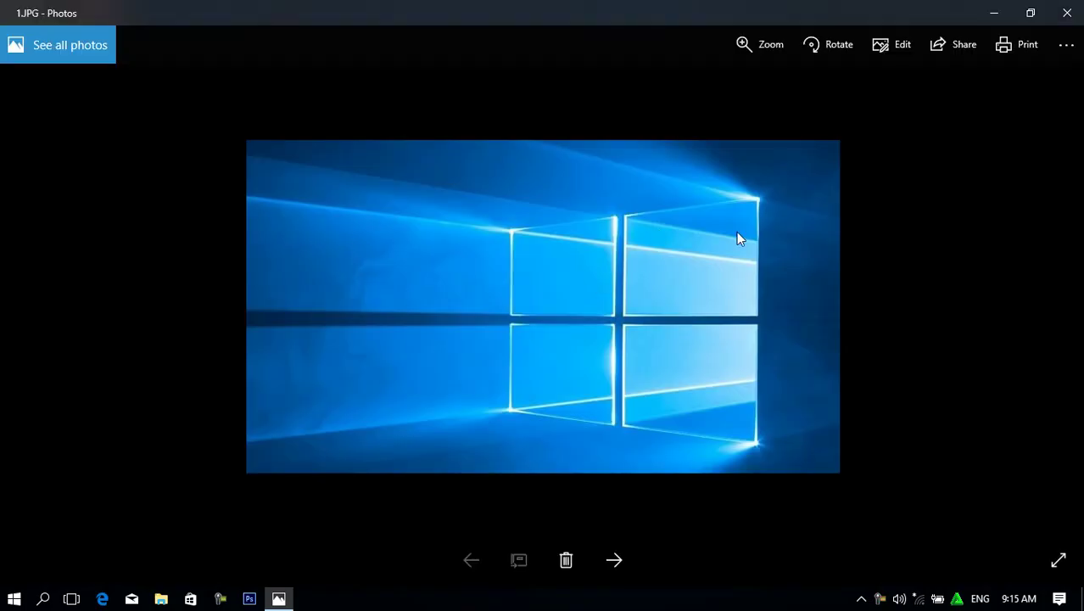
Close the picture in Photos and open Control Panel from the desktop.
click(1067, 13)
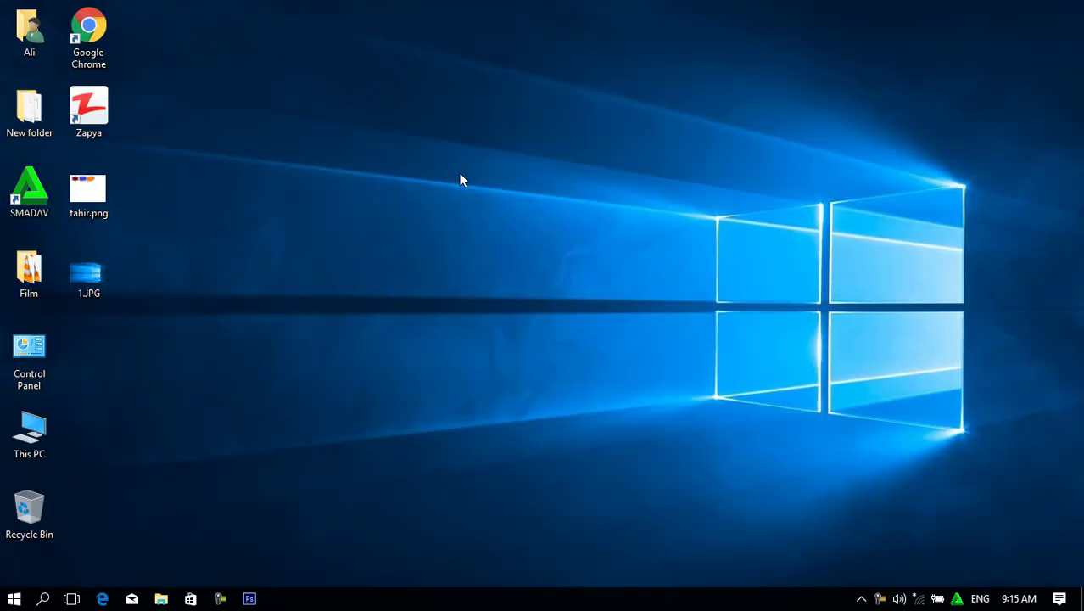
double_click(39, 348)
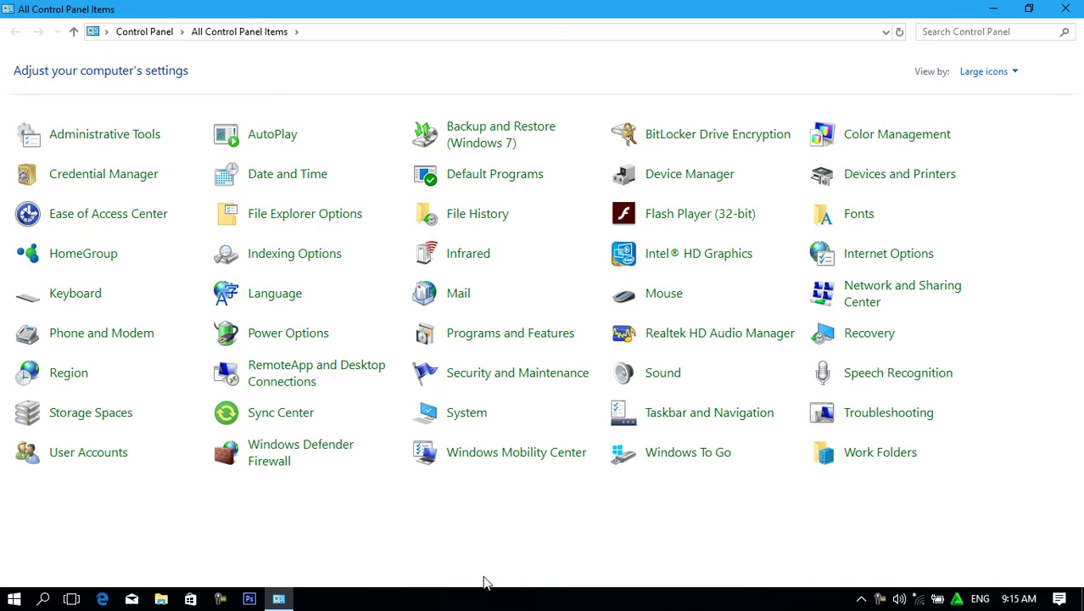
Search for "snip" to launch Snipping Tool and capture a rectangular snip around all the Control Panel items.
click(14, 601)
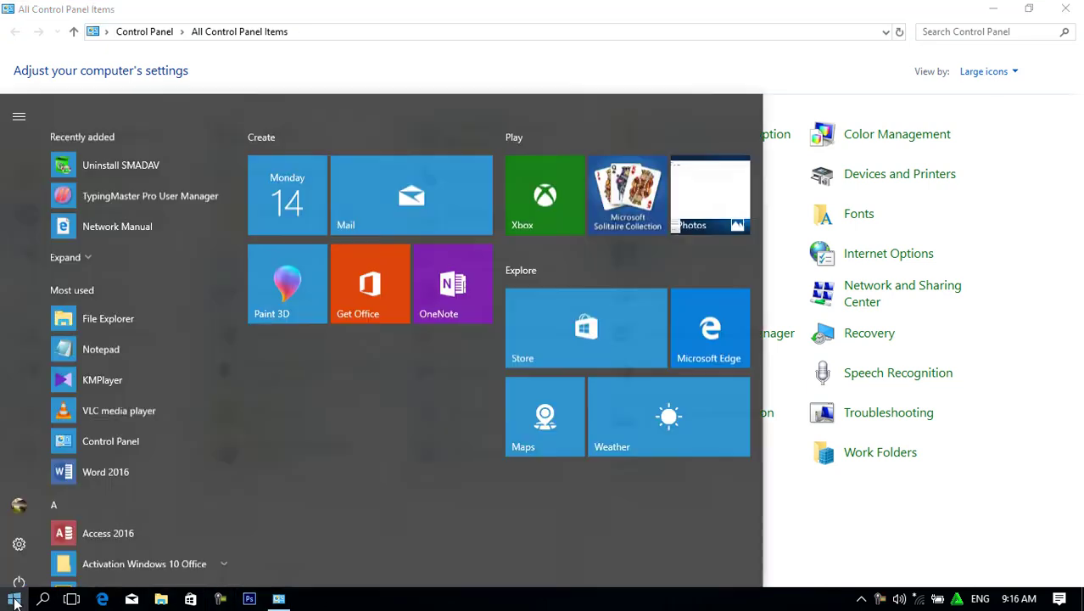
text(snip)
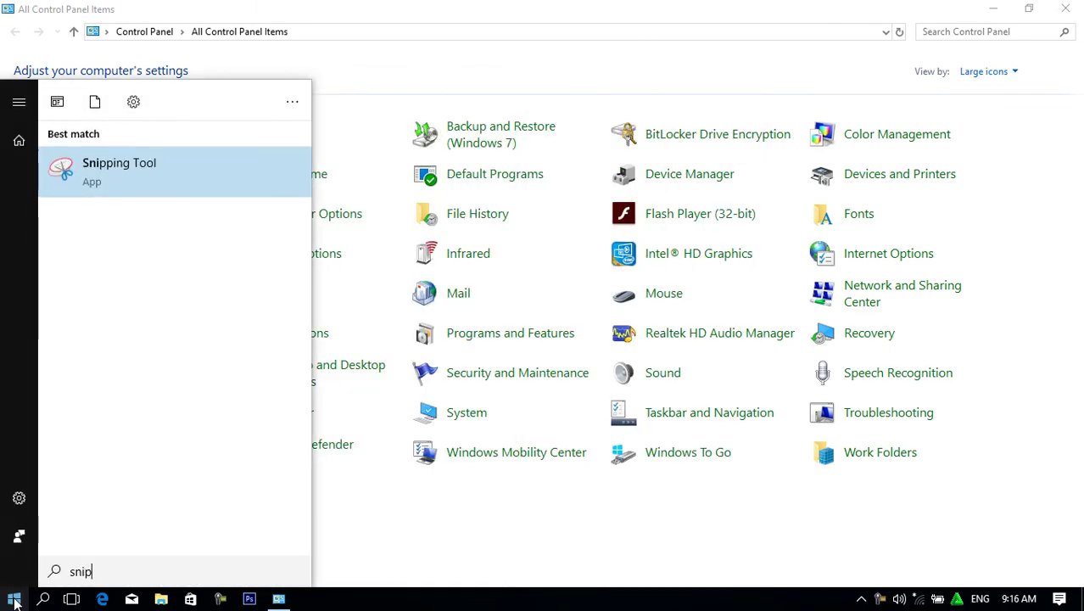
key(Return)
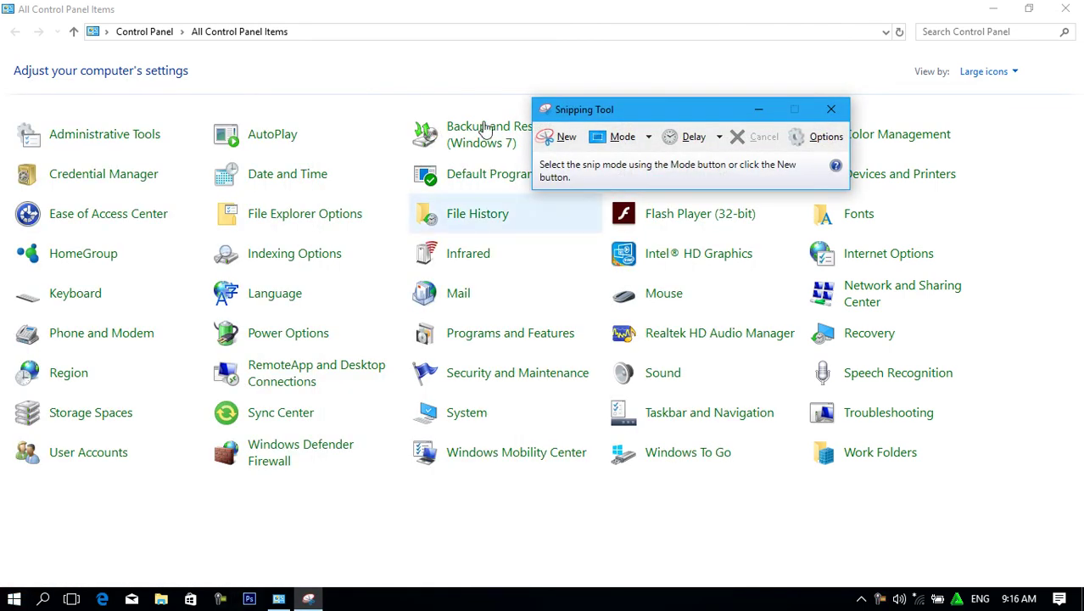
click(565, 141)
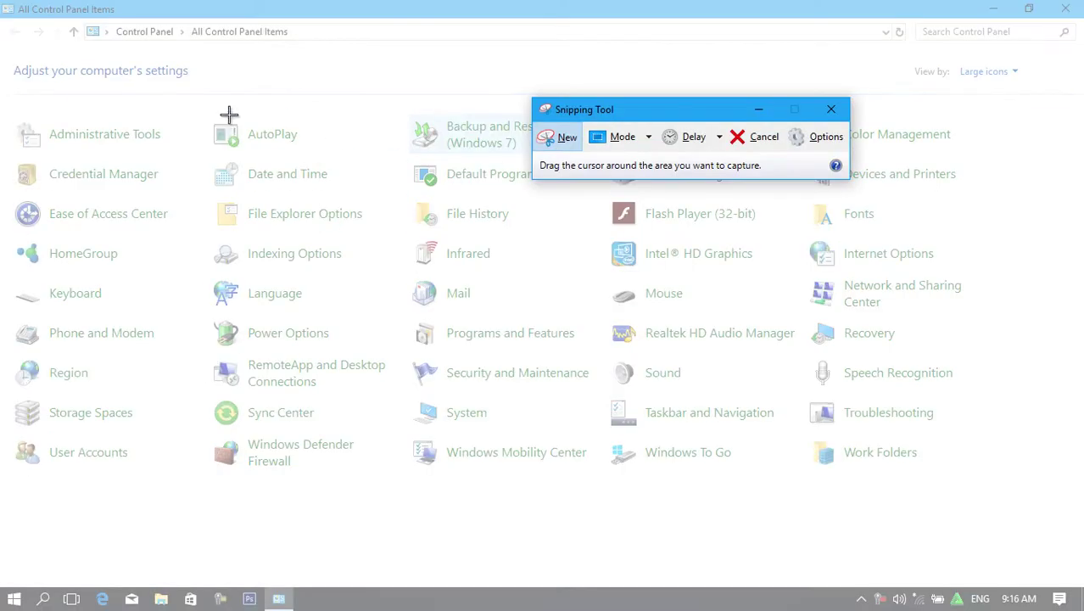
drag(4, 117, 992, 470)
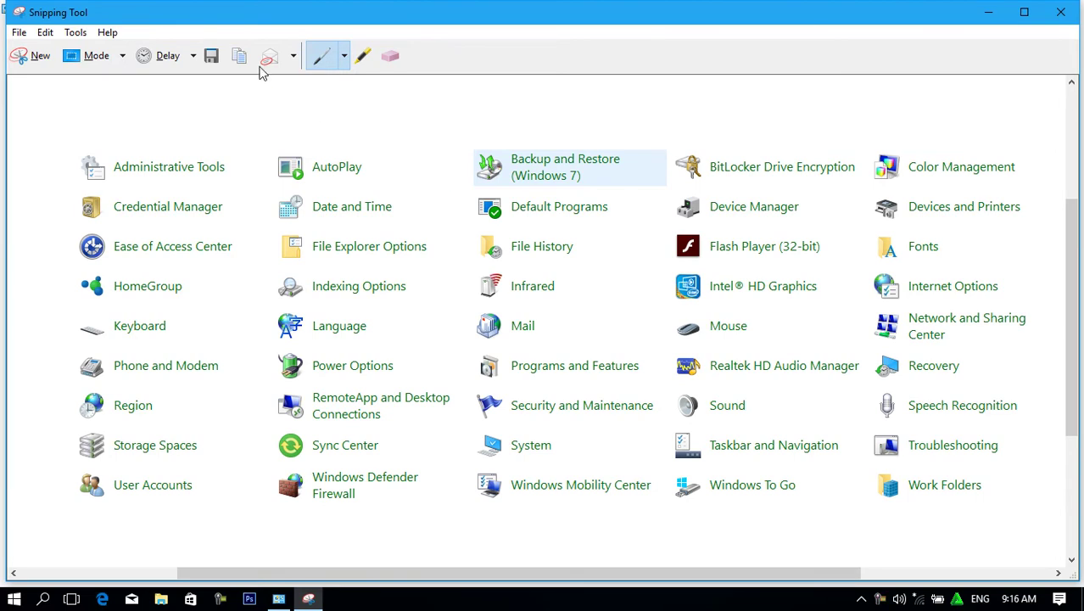
Circle the File Explorer Options item in the snip with the blue pen.
mouse_move(290, 266)
mouse_down()
mouse_move(363, 275)
mouse_move(448, 238)
mouse_move(375, 221)
mouse_move(272, 222)
mouse_up()
drag(289, 270, 301, 280)
click(343, 56)
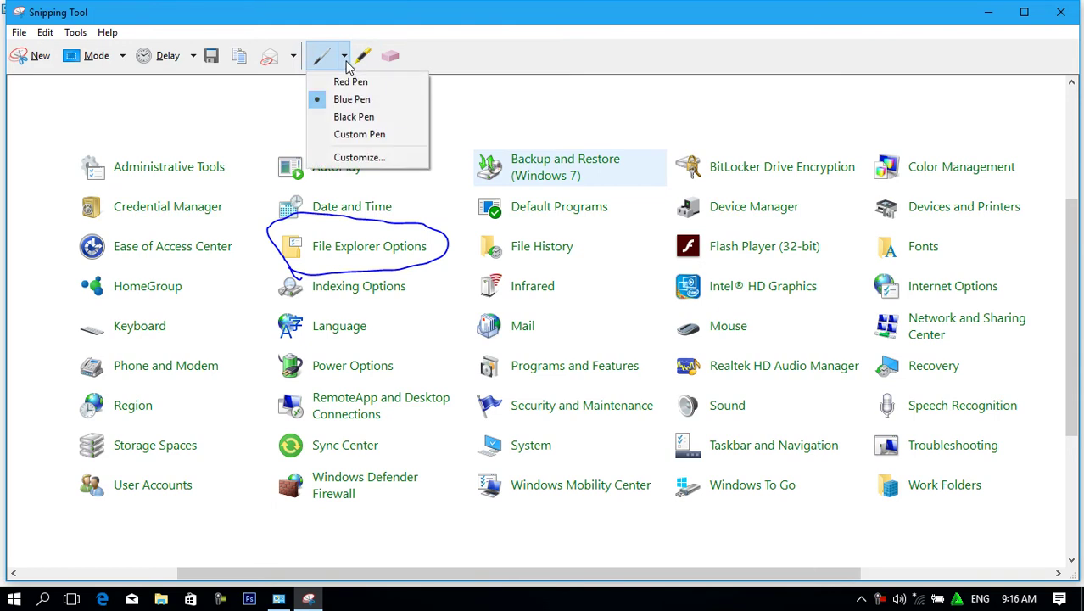
click(348, 121)
mouse_move(491, 231)
mouse_down()
mouse_move(588, 261)
mouse_move(530, 285)
mouse_up()
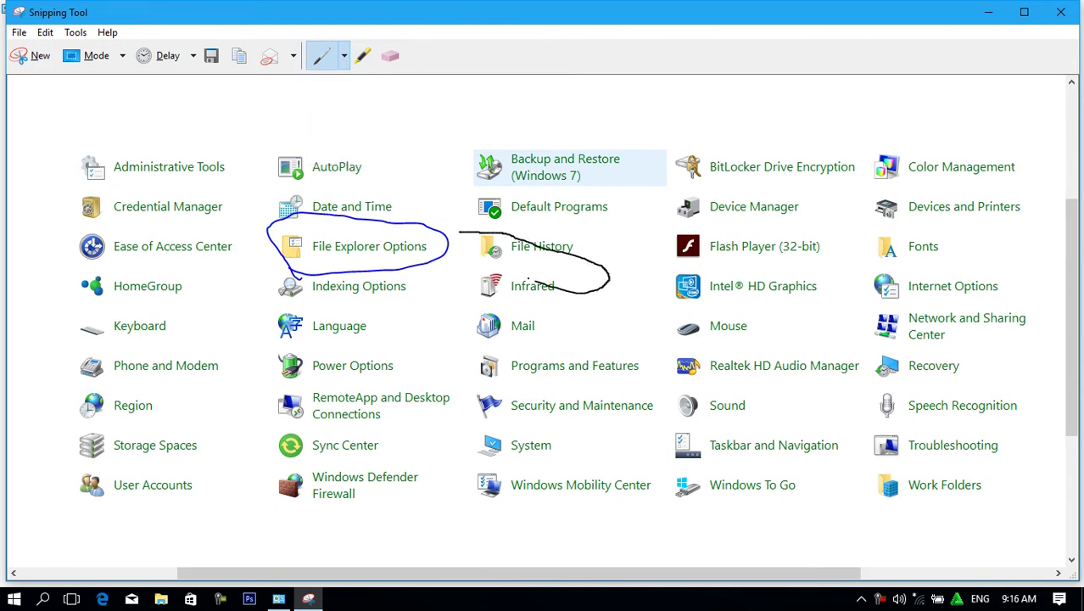
click(389, 60)
click(513, 233)
Circle the File History item in the snip with the Black Pen.
click(345, 56)
click(352, 118)
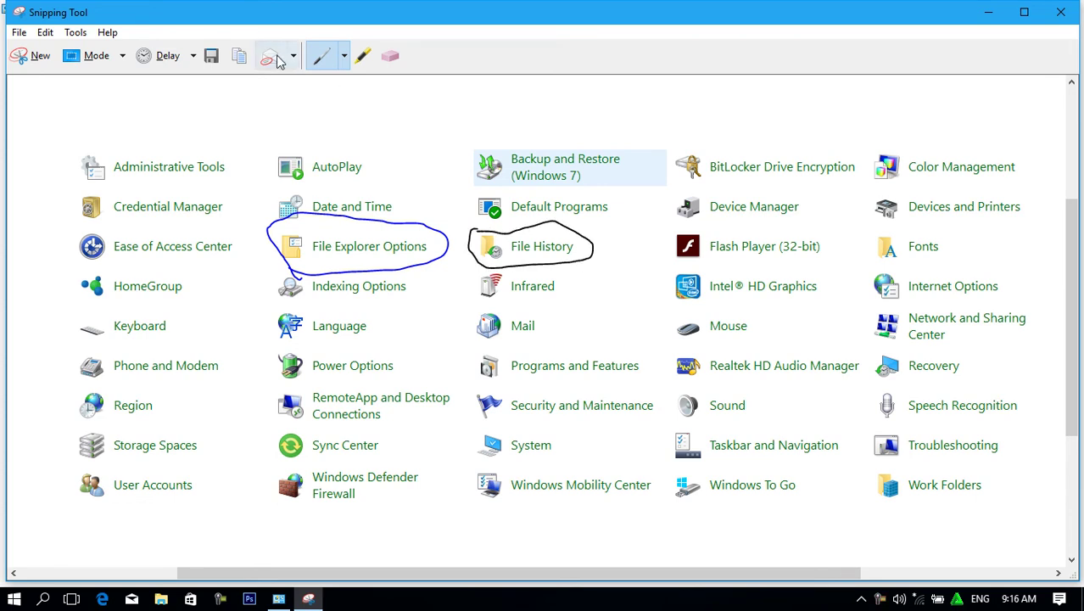
Circle the Flash Player (32-bit) item in the snip with the Red Pen.
click(346, 63)
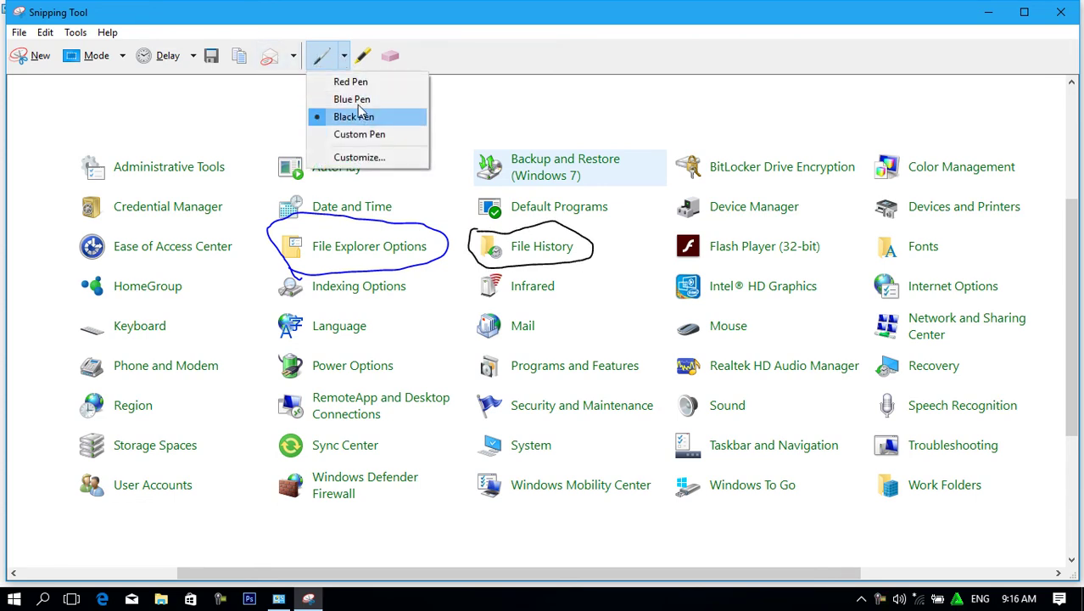
click(351, 81)
mouse_move(663, 267)
mouse_down()
mouse_move(828, 276)
mouse_move(769, 222)
mouse_move(657, 246)
mouse_move(719, 270)
mouse_up()
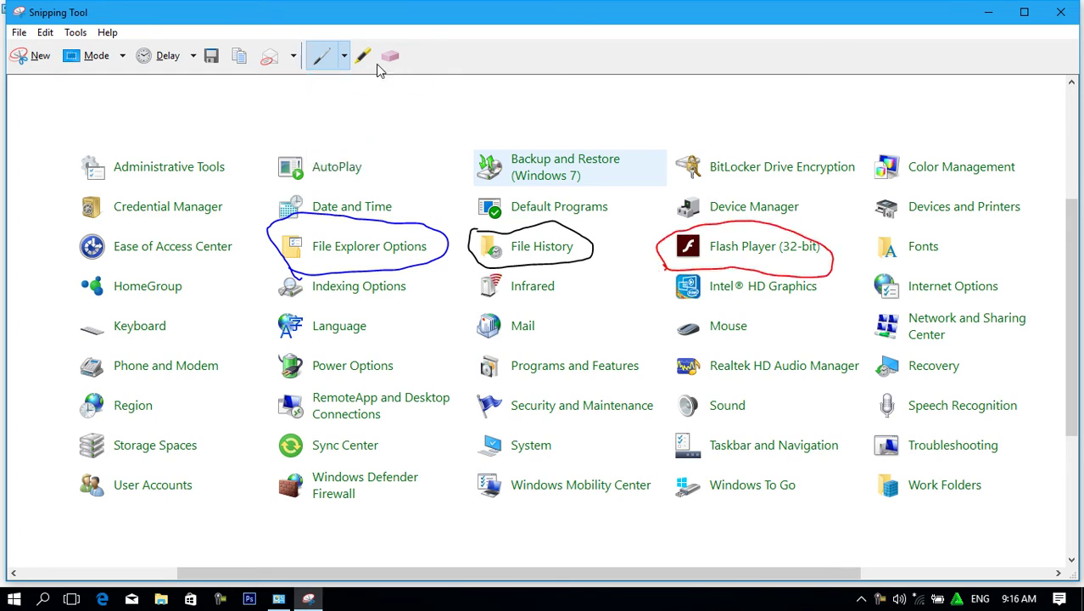
Save the annotated snip to the Desktop as a JPEG file named 2.
click(211, 56)
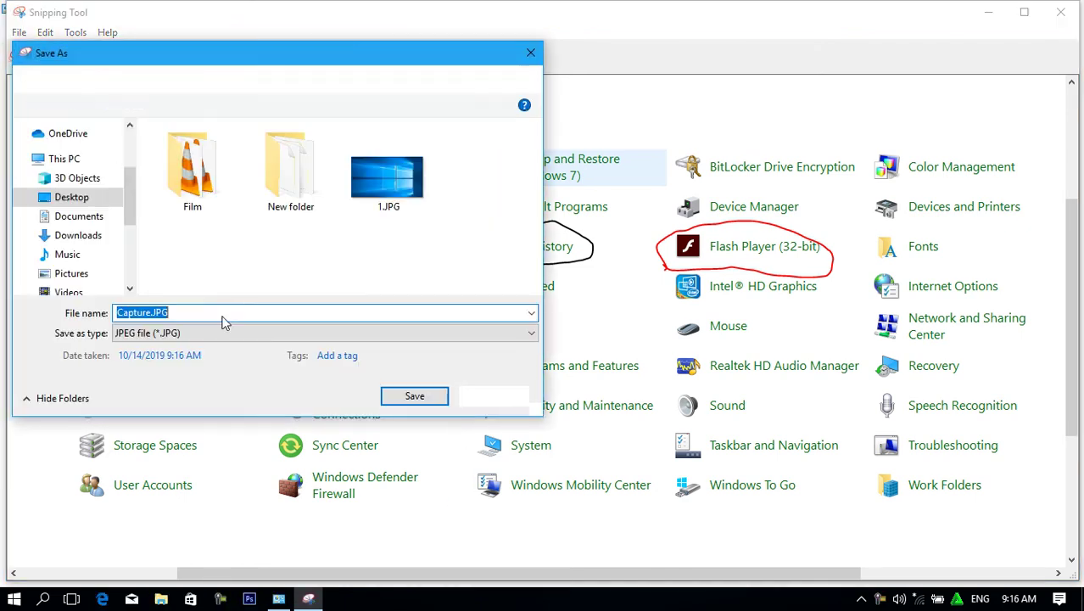
text(2)
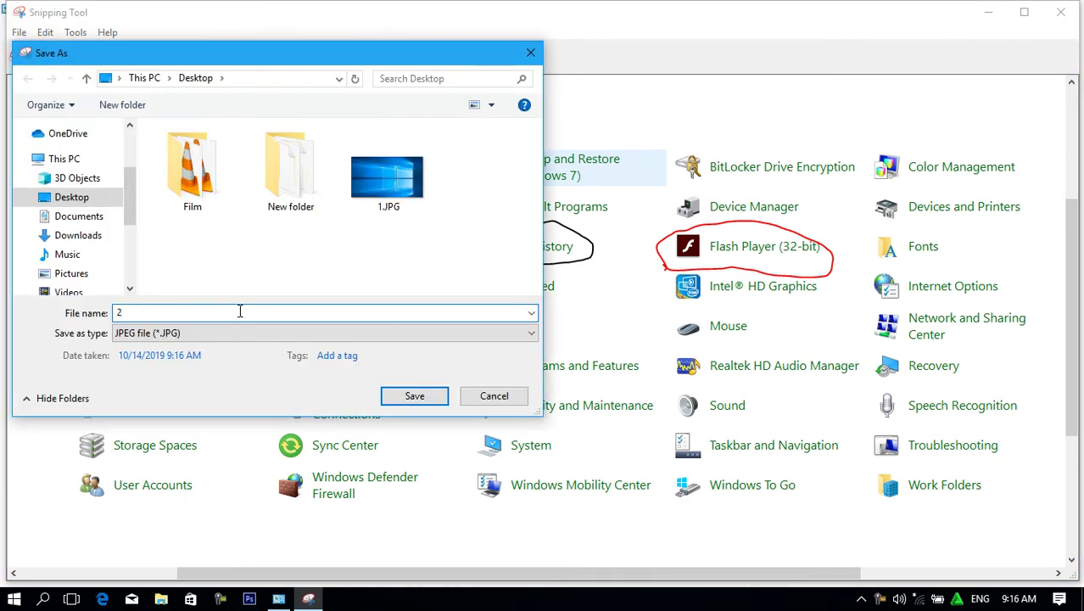
click(410, 396)
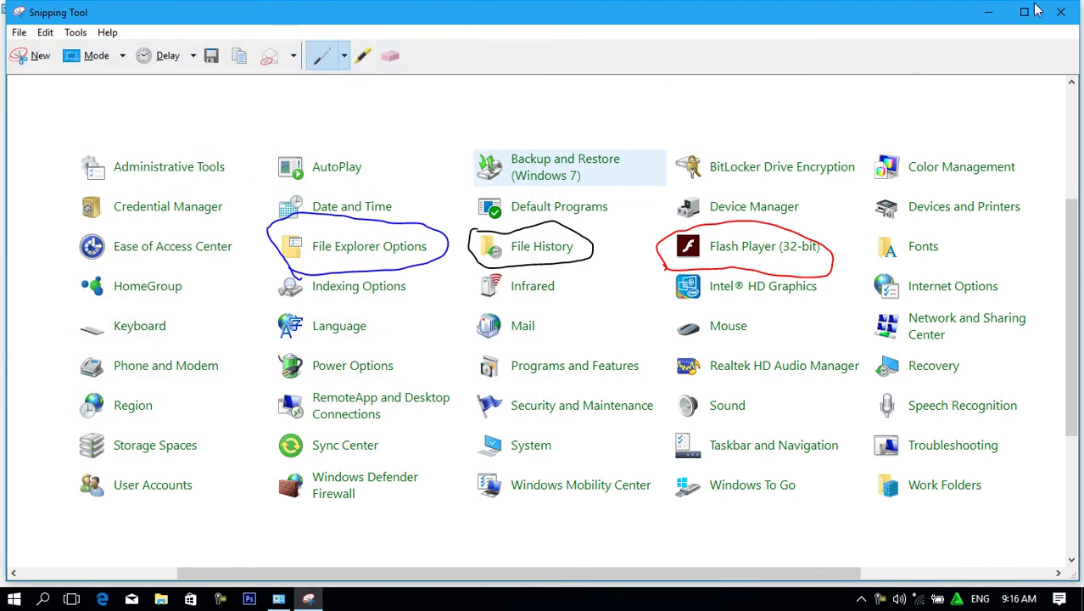
Close Snipping Tool and the Control Panel window.
click(1061, 10)
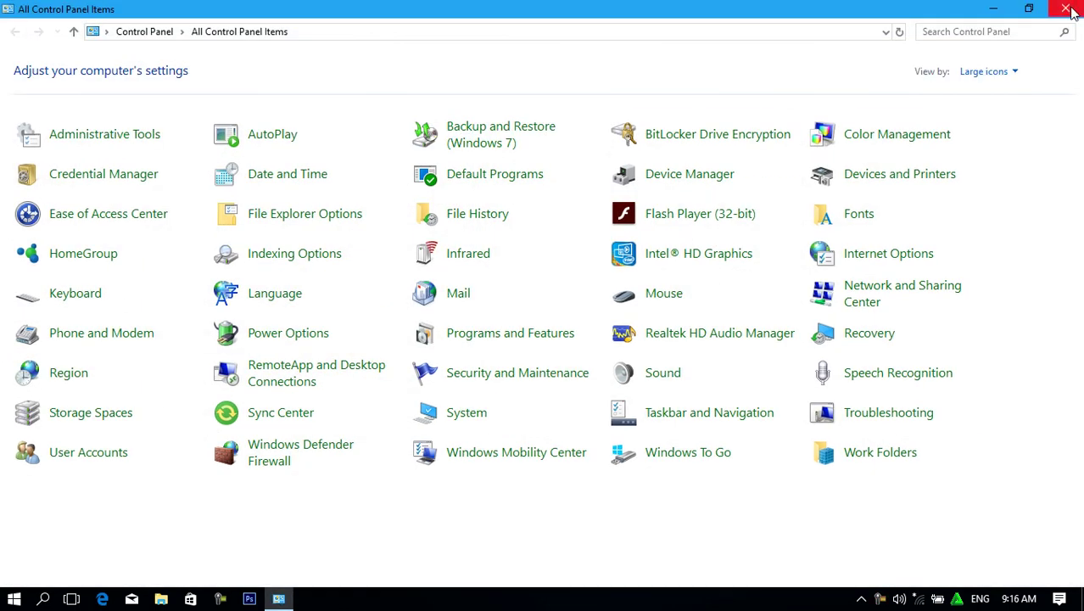
key(alt+F4)
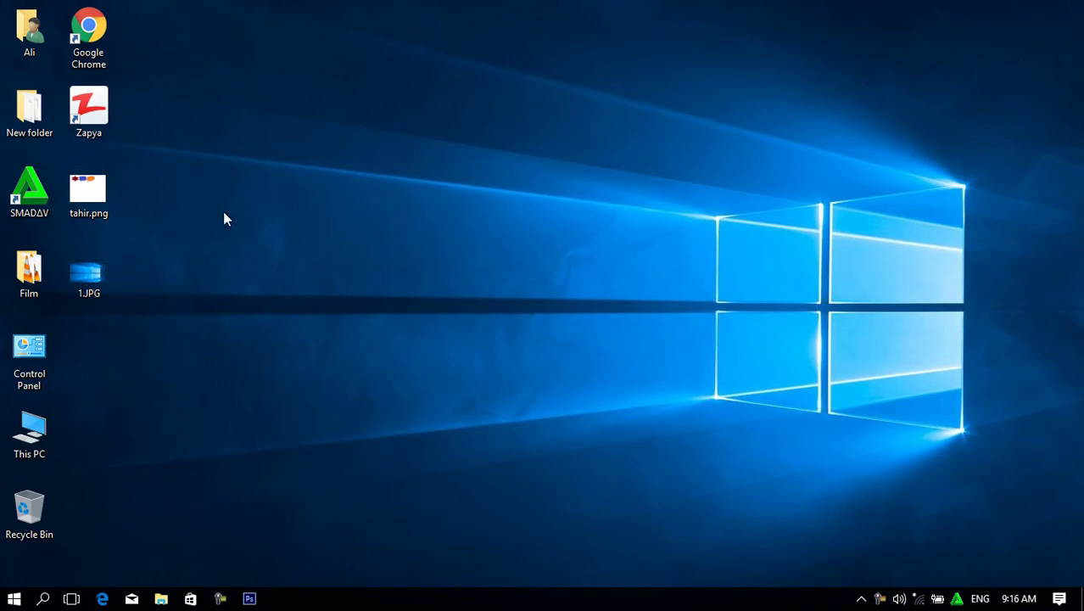
Refresh the desktop and view the saved snip 2.JPG in Photos, closing it when done.
right_click(336, 124)
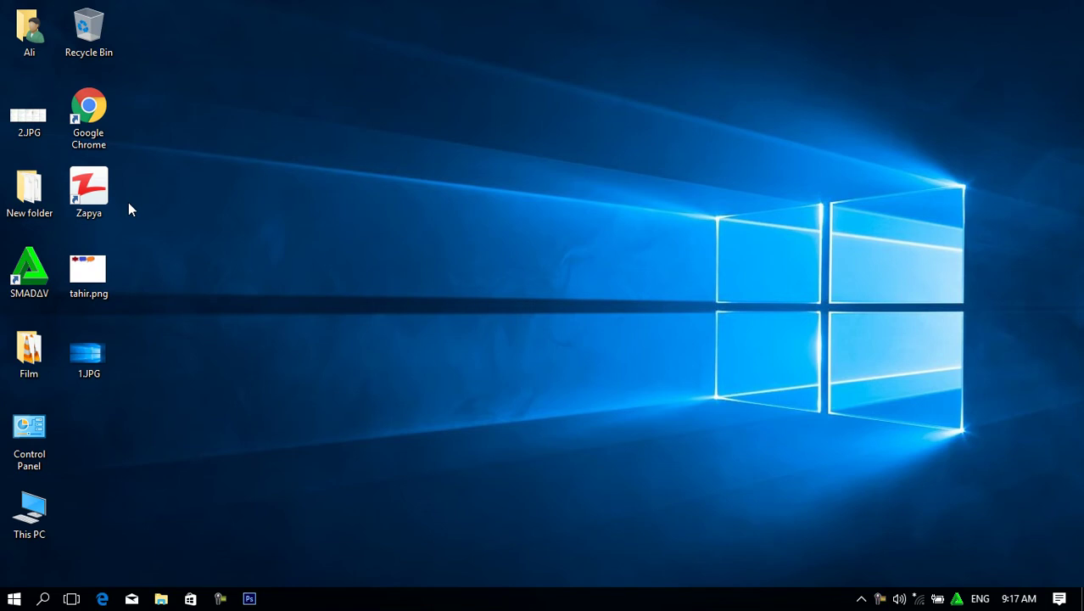
double_click(53, 118)
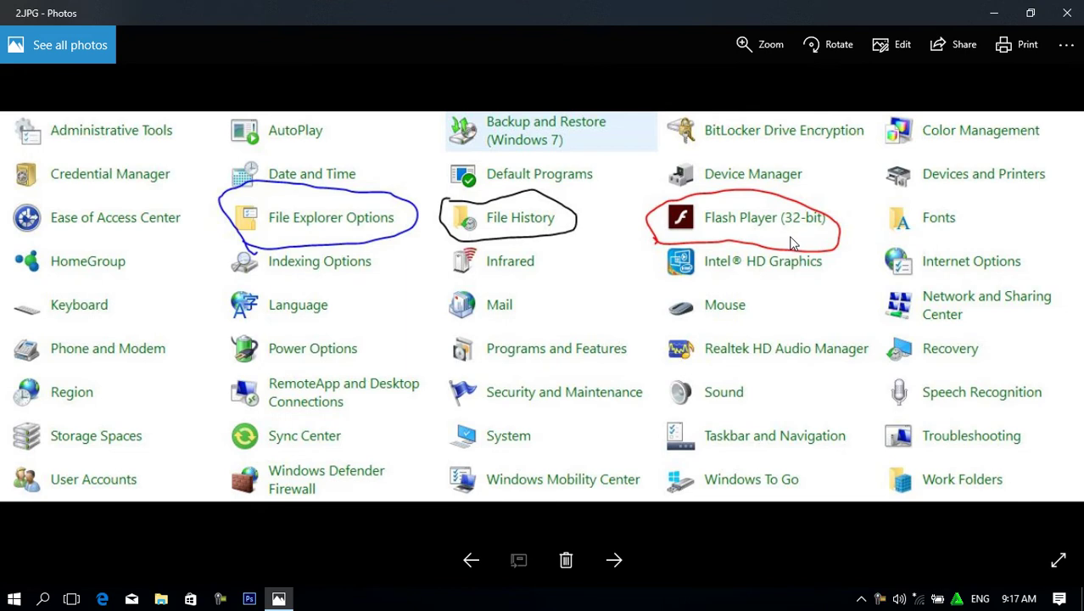
click(1072, 13)
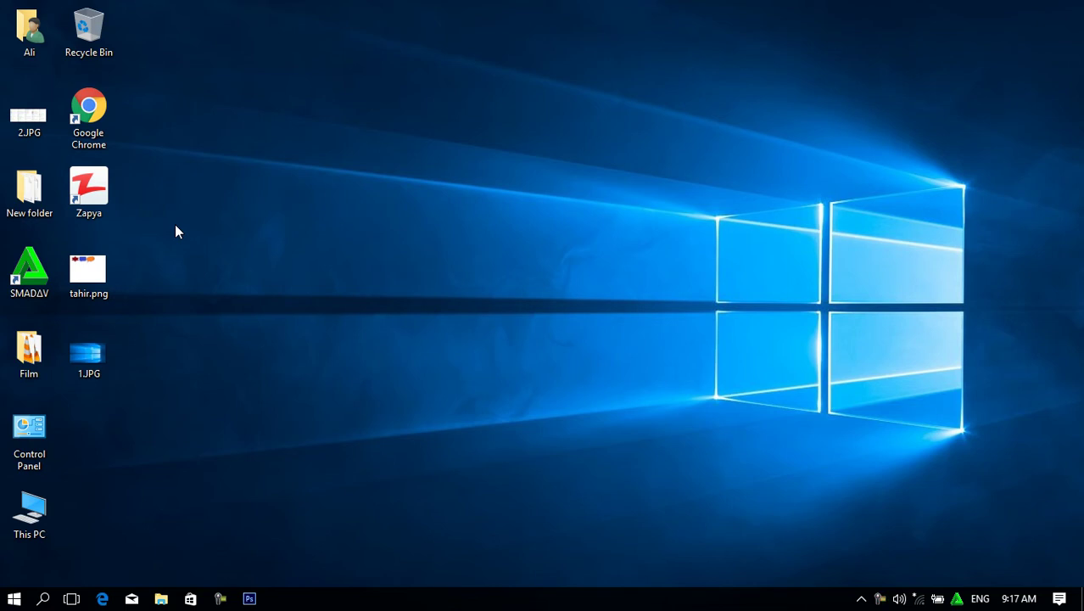
Launch Calculator from a Start search and move its window toward the middle of the desktop.
click(5, 599)
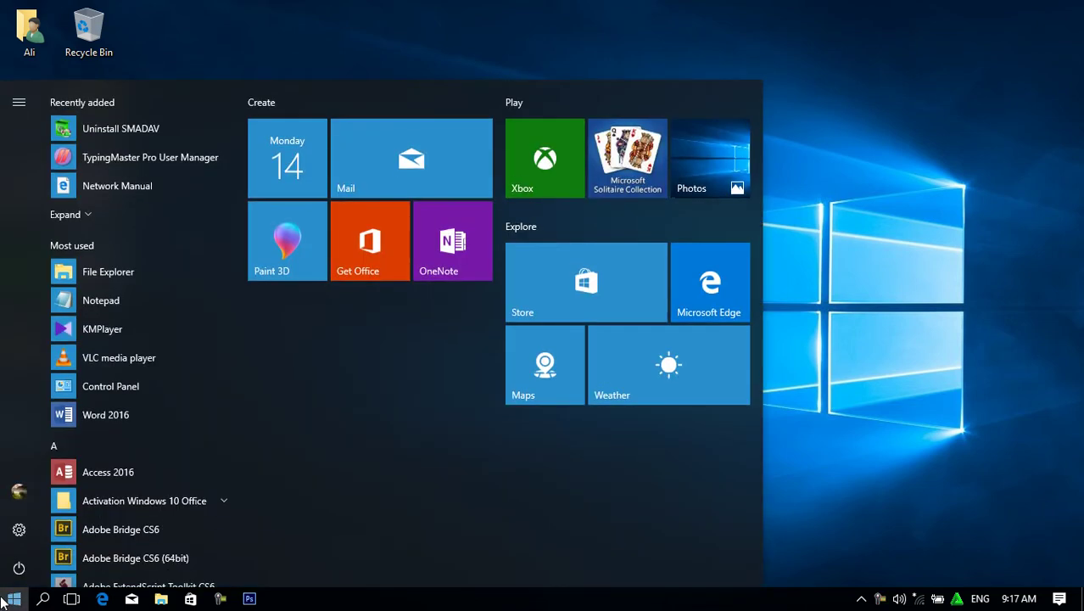
text(clac)
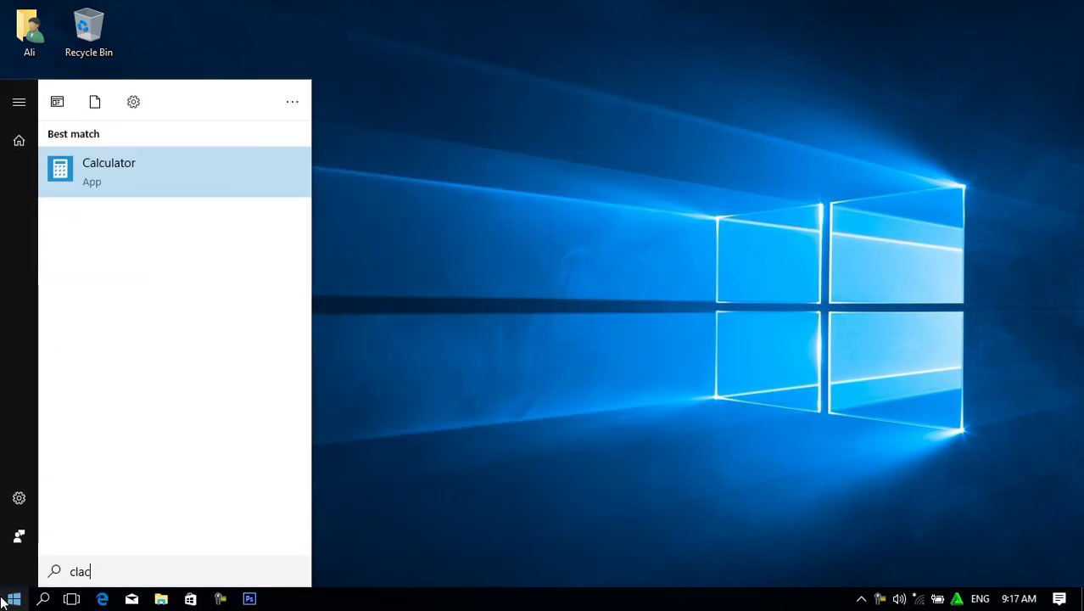
key(Return)
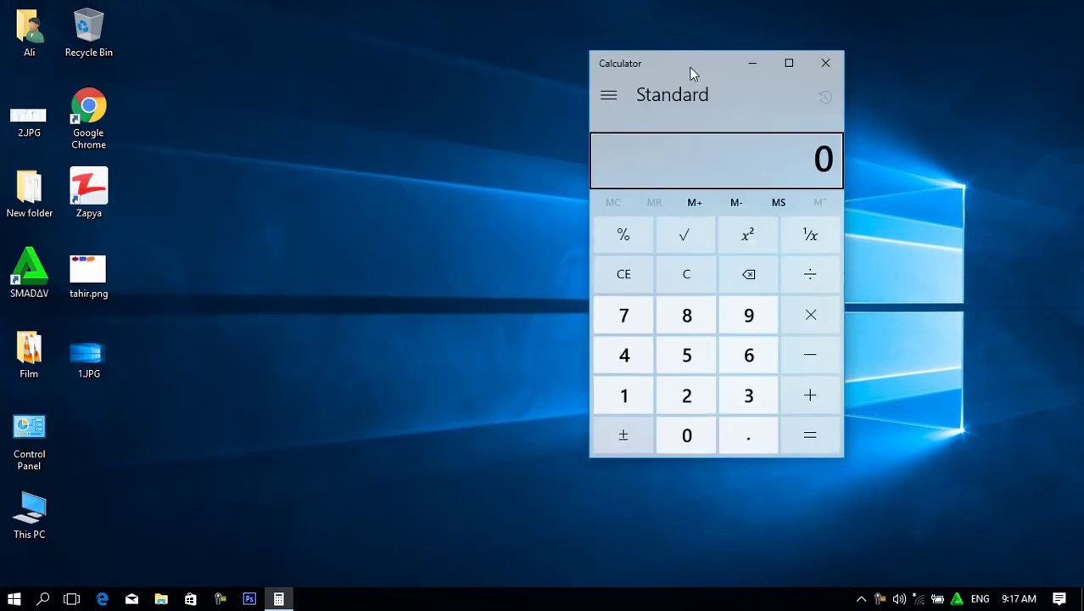
drag(691, 74, 644, 81)
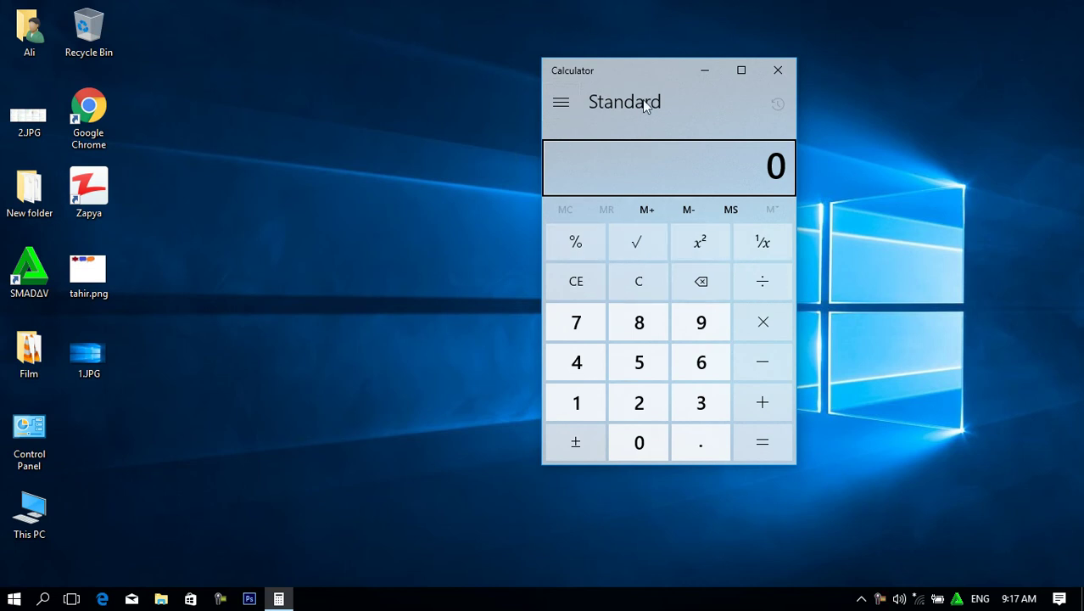
drag(633, 78, 575, 73)
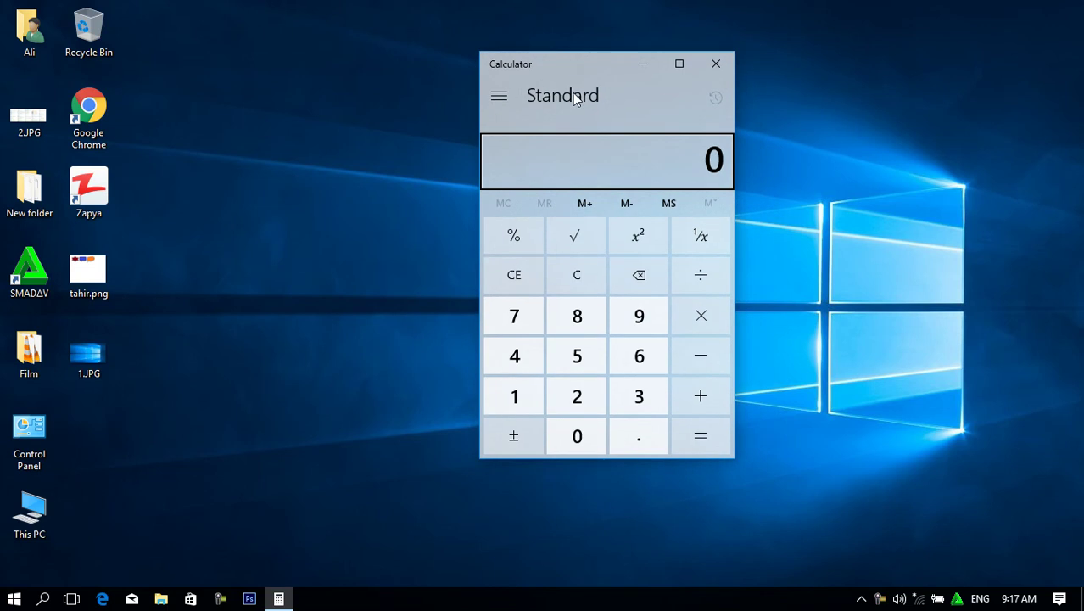
Calculate 5 + 5 in the Standard calculator.
click(580, 366)
click(683, 388)
key(5)
key(plus)
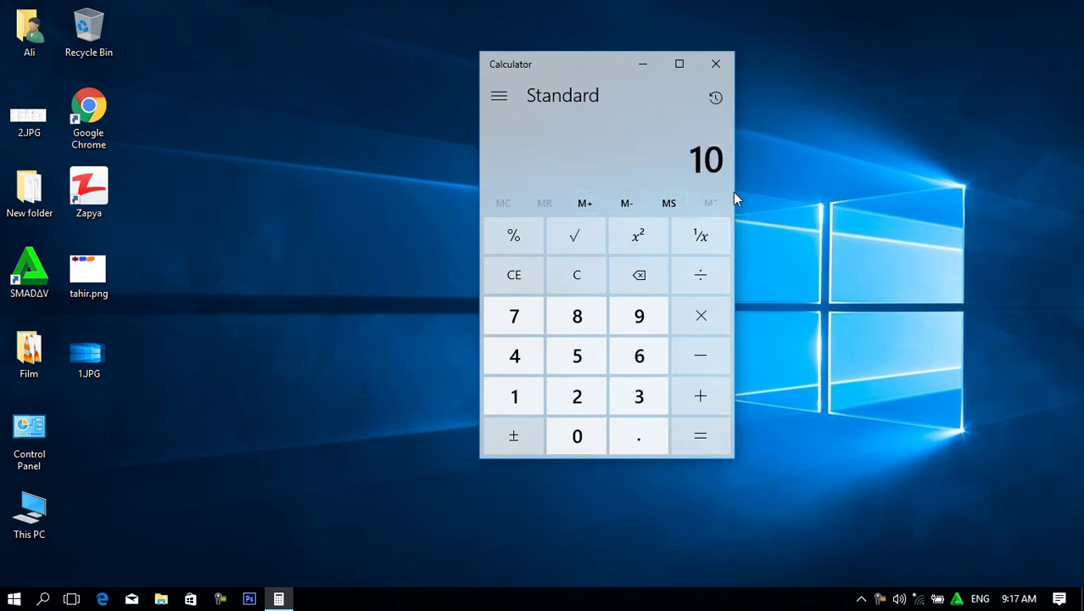
Subtract 2 from the current result and multiply the difference by 6.
click(696, 356)
click(579, 388)
click(704, 436)
click(701, 315)
click(637, 353)
click(685, 430)
Divide the current result by 2 and shift the Calculator window slightly.
click(701, 270)
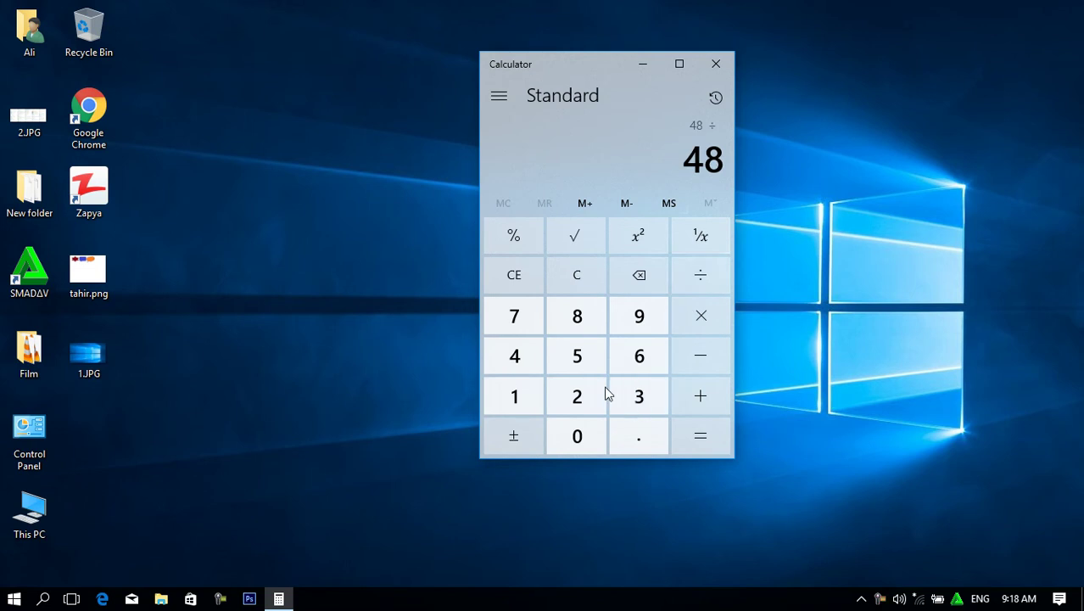
click(584, 396)
click(700, 434)
drag(582, 64, 576, 62)
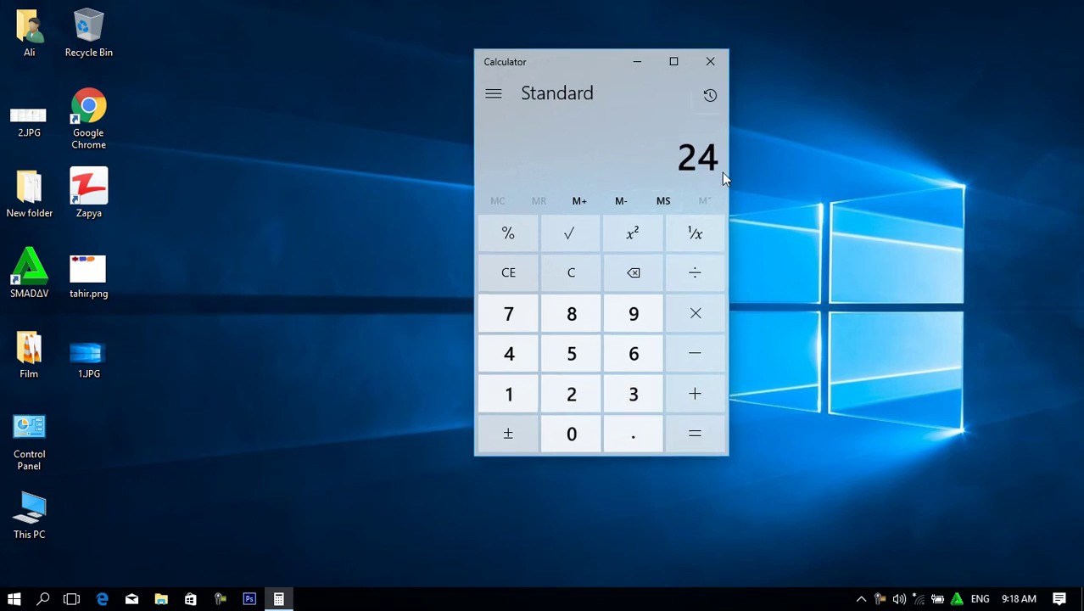
click(572, 273)
click(584, 333)
double_click(587, 360)
click(634, 353)
click(694, 351)
click(634, 352)
click(586, 327)
click(692, 331)
Clear the calculation and enter the expression 95494 × 85 − 55 without evaluating it.
click(572, 271)
click(628, 316)
click(576, 357)
click(511, 354)
click(633, 314)
click(509, 353)
click(696, 314)
click(572, 314)
click(571, 353)
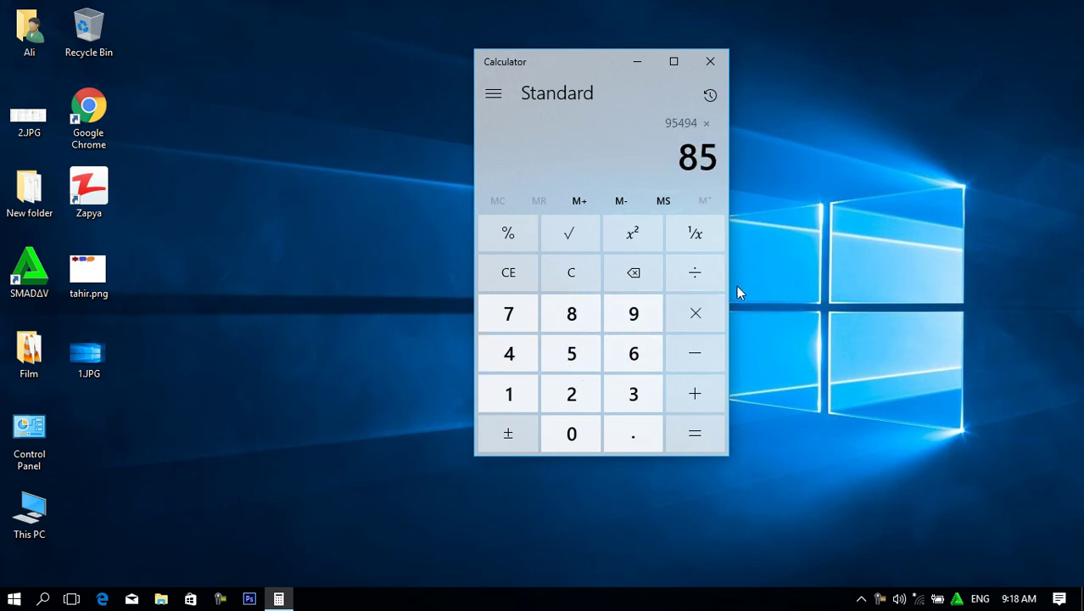
click(700, 359)
click(568, 350)
click(568, 349)
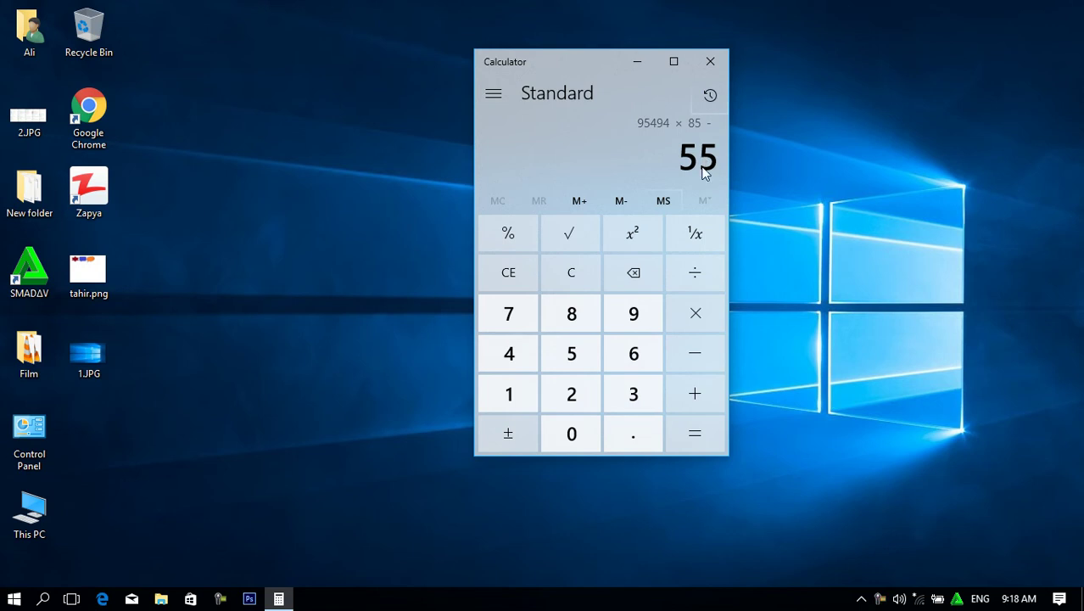
Clear only the current entry of the expression with CE and enter 562246 in its place.
click(509, 274)
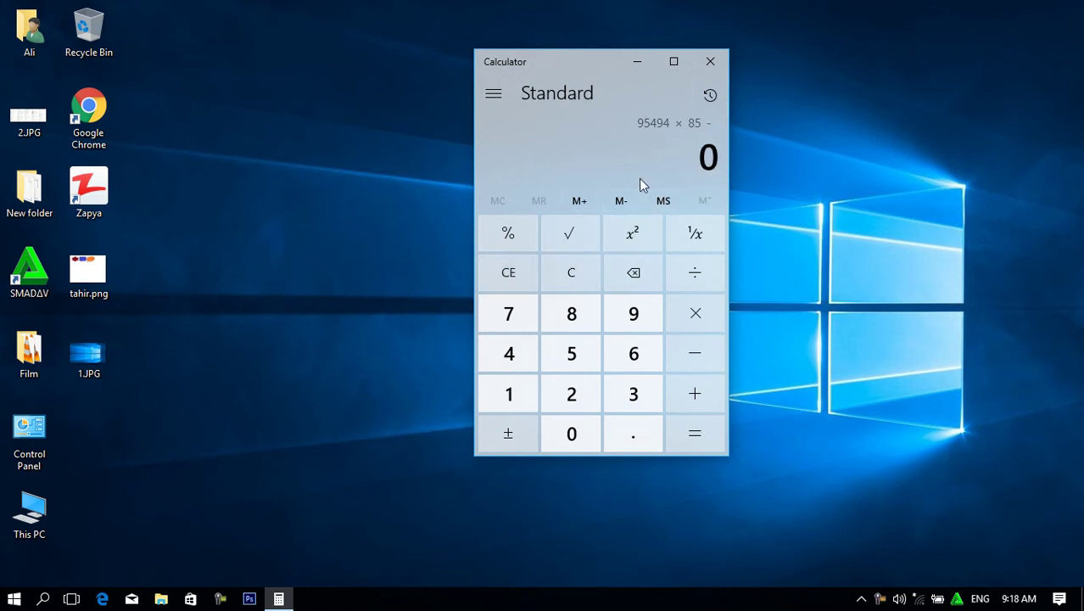
click(574, 354)
click(632, 350)
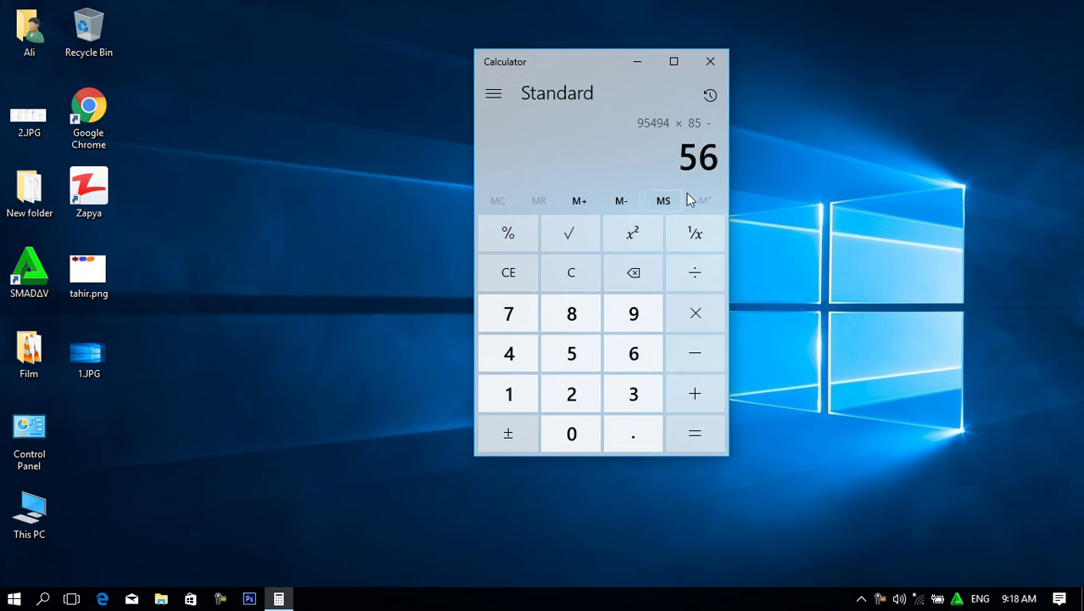
text(2246)
Delete the current entry digit by digit, and clear the whole calculation with C.
click(642, 273)
click(643, 273)
click(643, 273)
click(644, 273)
click(644, 273)
click(644, 273)
click(578, 275)
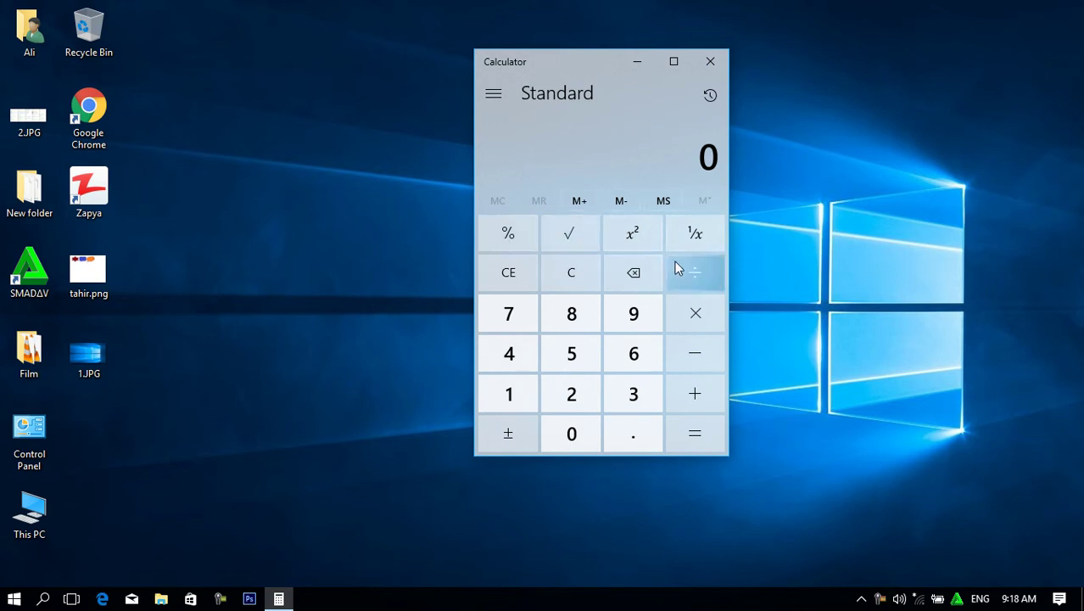
Calculate the square of 6.
click(632, 359)
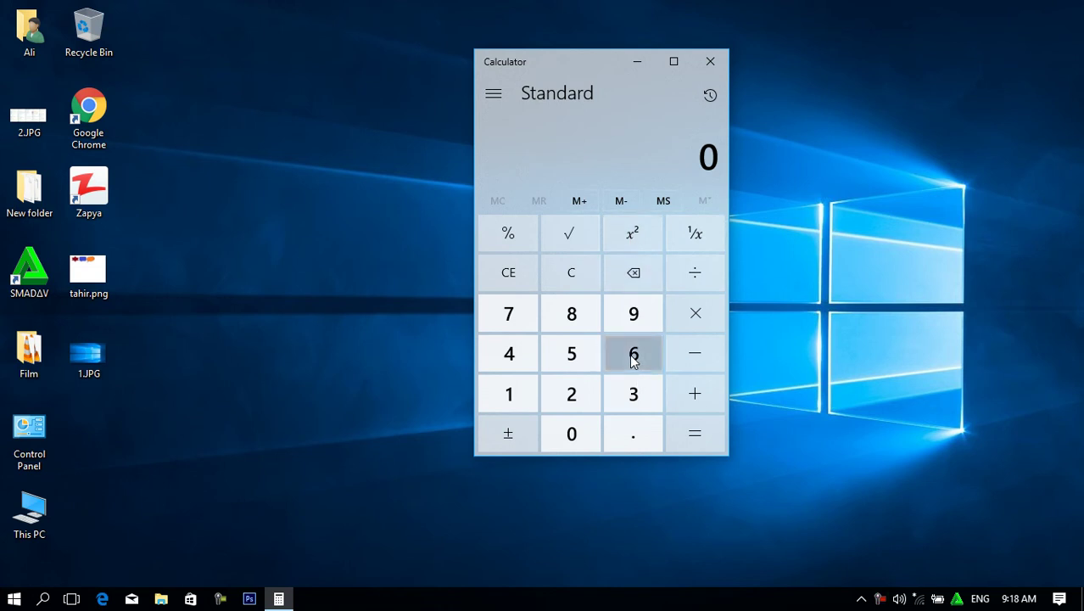
click(634, 236)
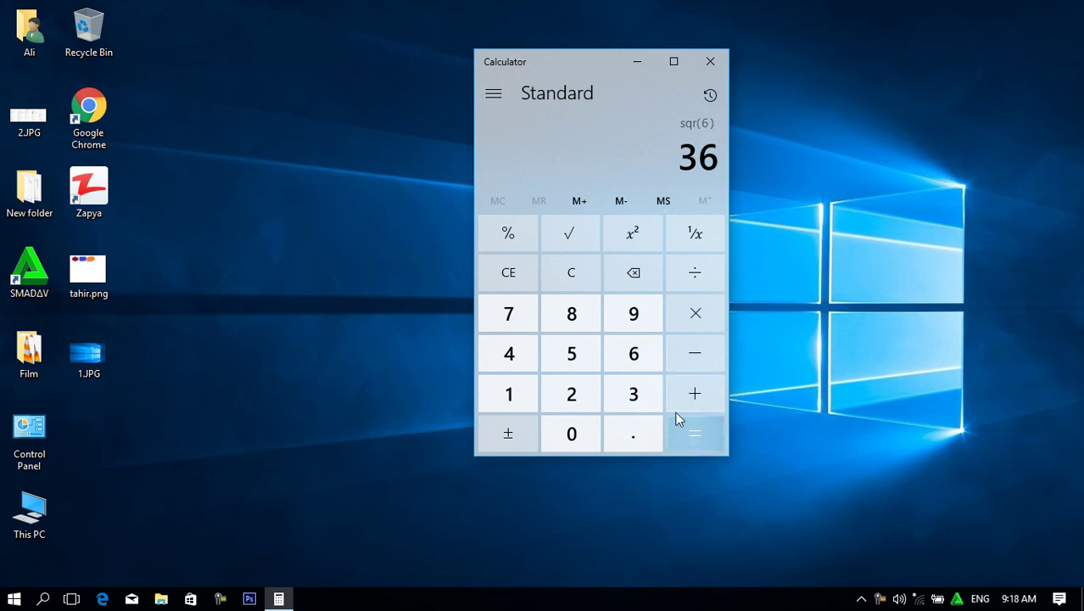
Clear the display and calculate the square root of 36.
click(591, 281)
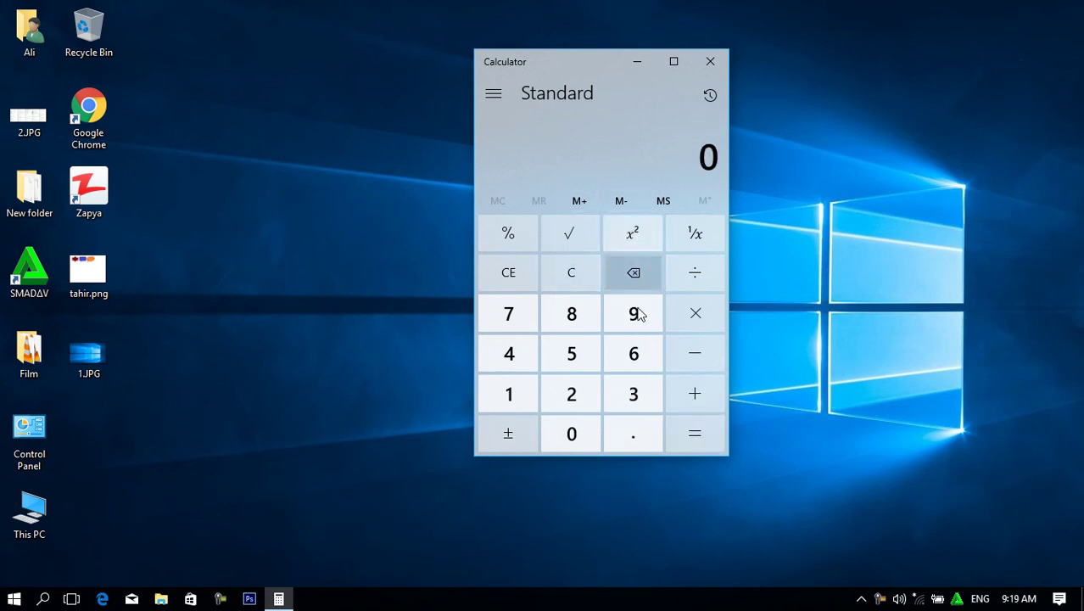
click(633, 387)
click(641, 365)
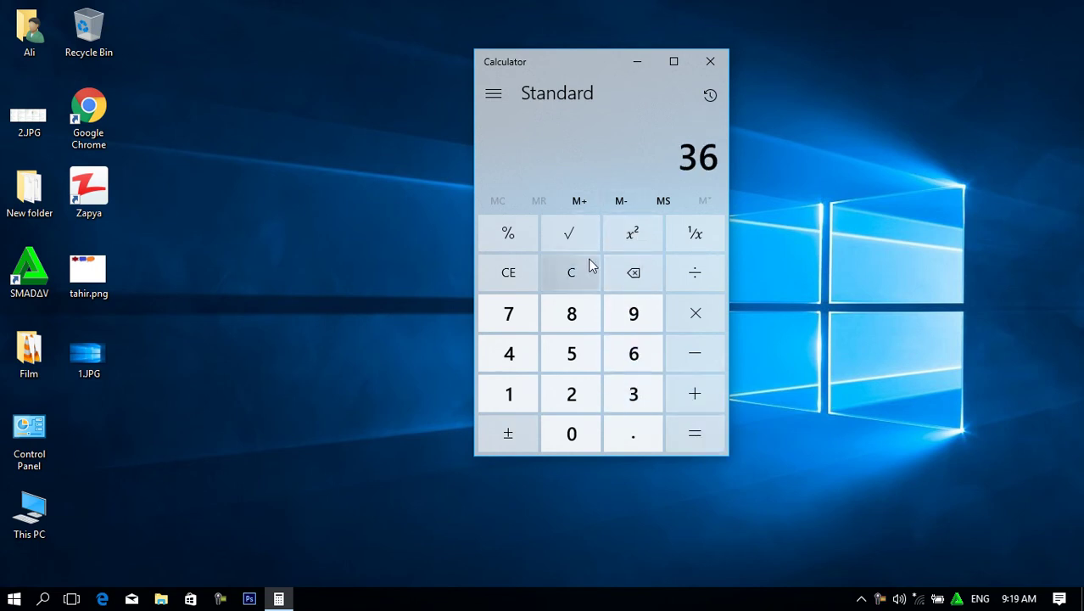
click(570, 238)
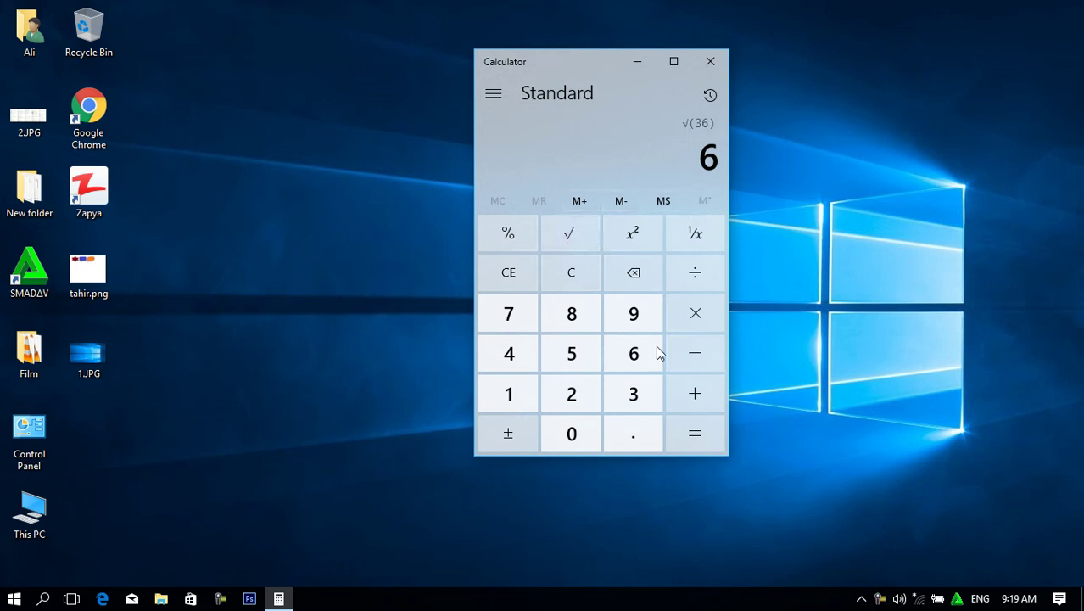
Clear the calculation and work out 30 percent of 12000 by multiplying and applying the percent function.
click(573, 270)
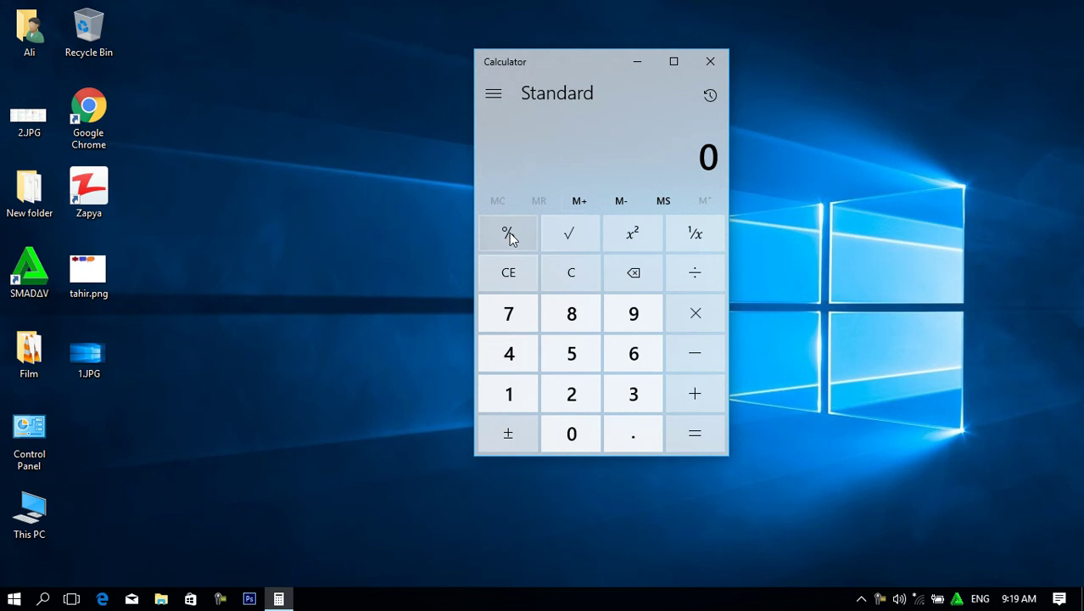
click(520, 392)
click(580, 400)
double_click(580, 438)
click(580, 437)
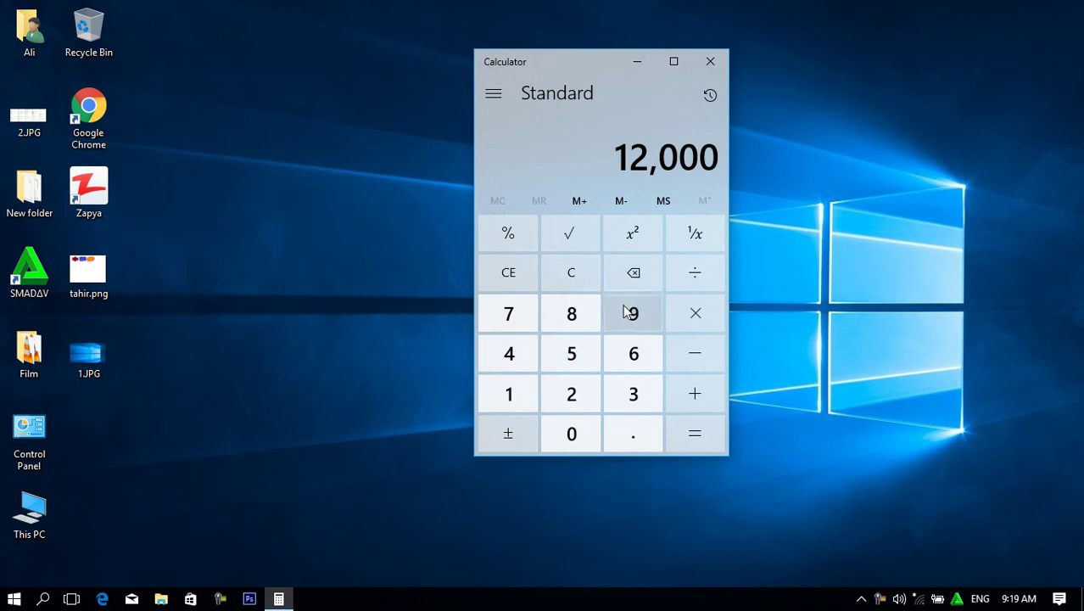
click(705, 310)
click(638, 391)
click(584, 434)
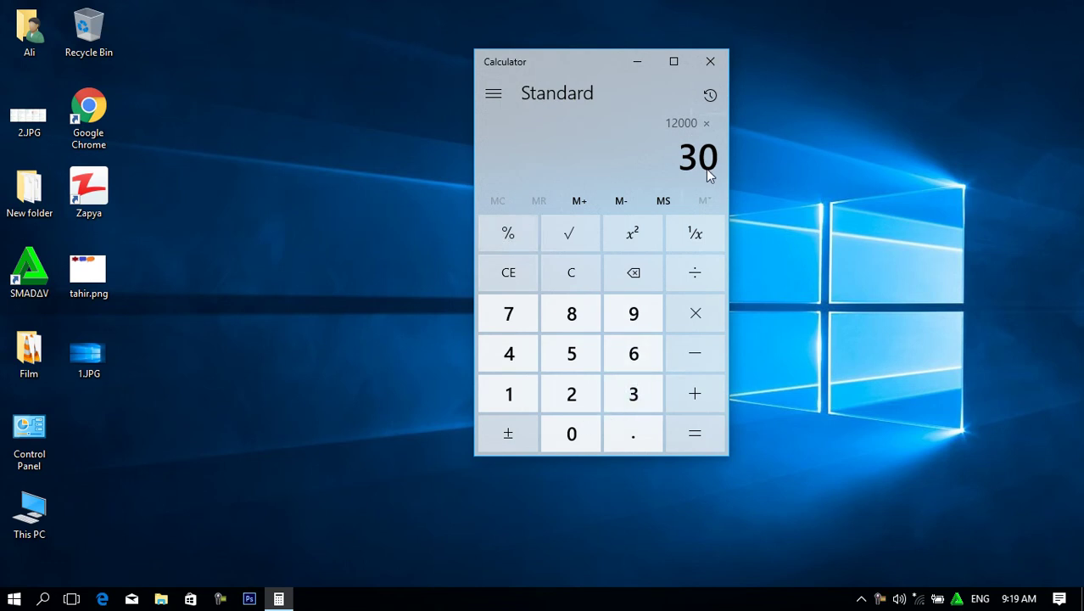
click(510, 238)
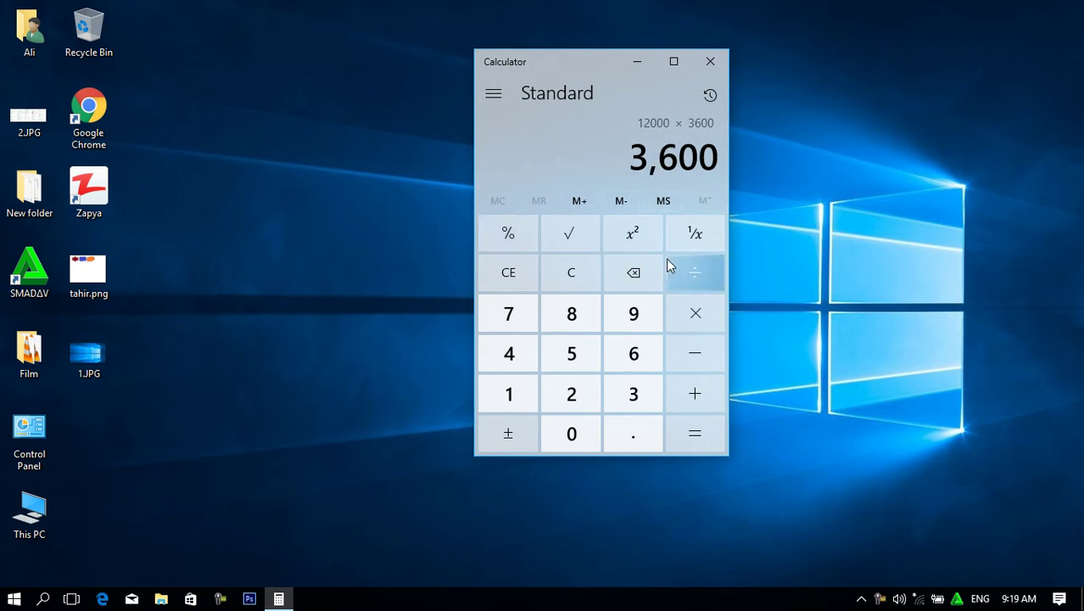
Clear the calculation and work out 50 percent of 12000 with the percent function.
click(568, 270)
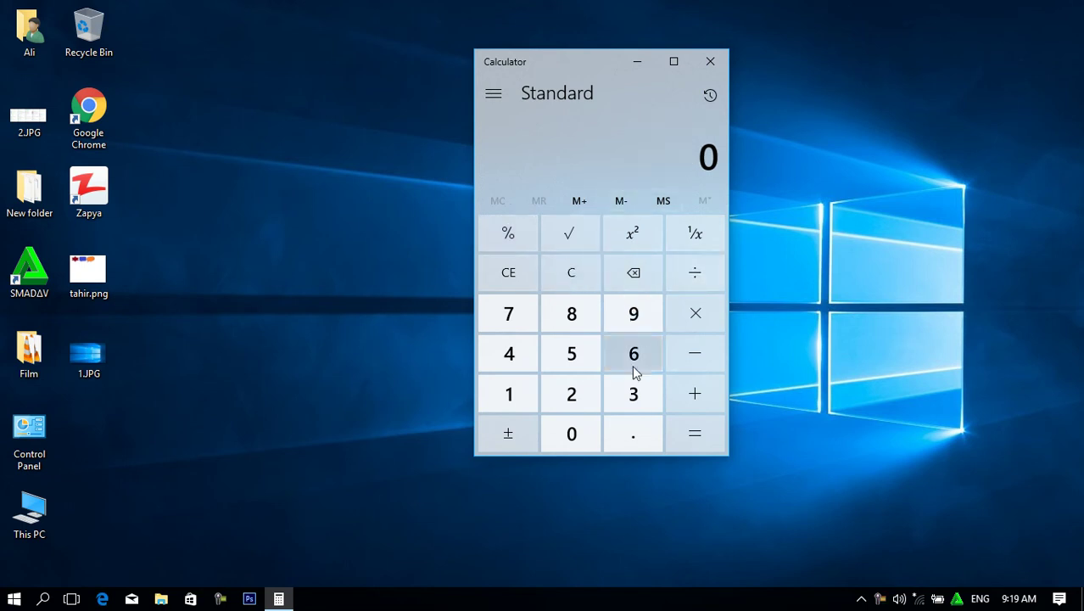
click(525, 387)
click(559, 399)
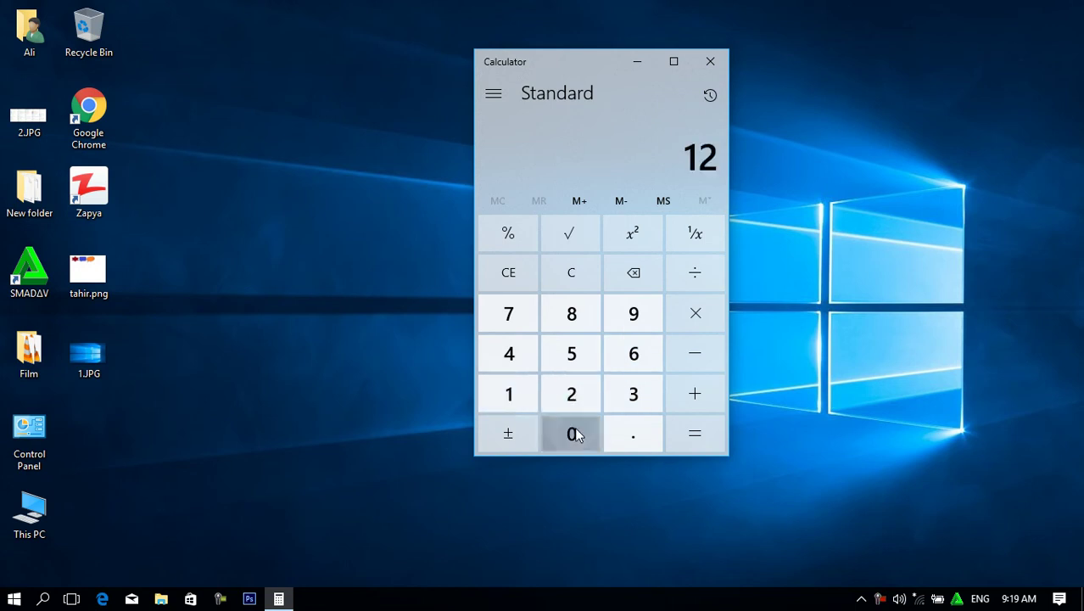
triple_click(573, 434)
click(697, 317)
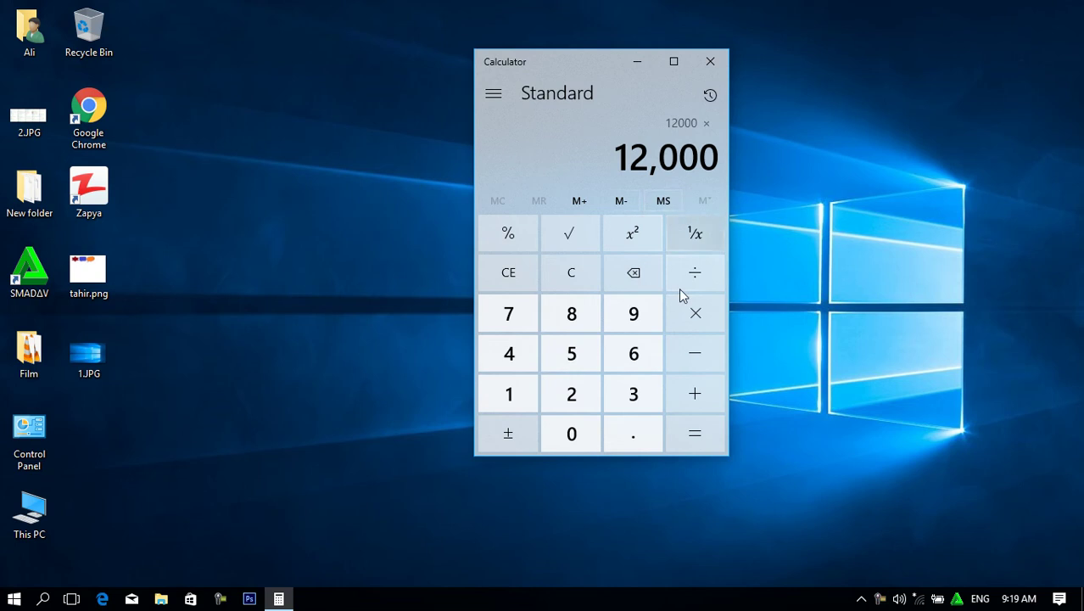
click(572, 350)
click(585, 441)
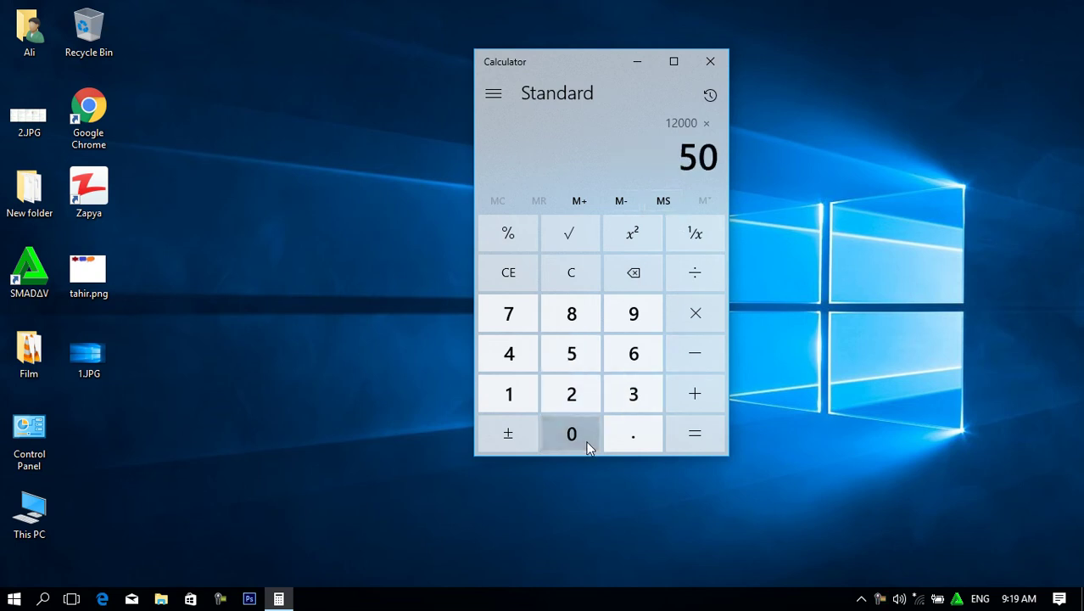
click(510, 232)
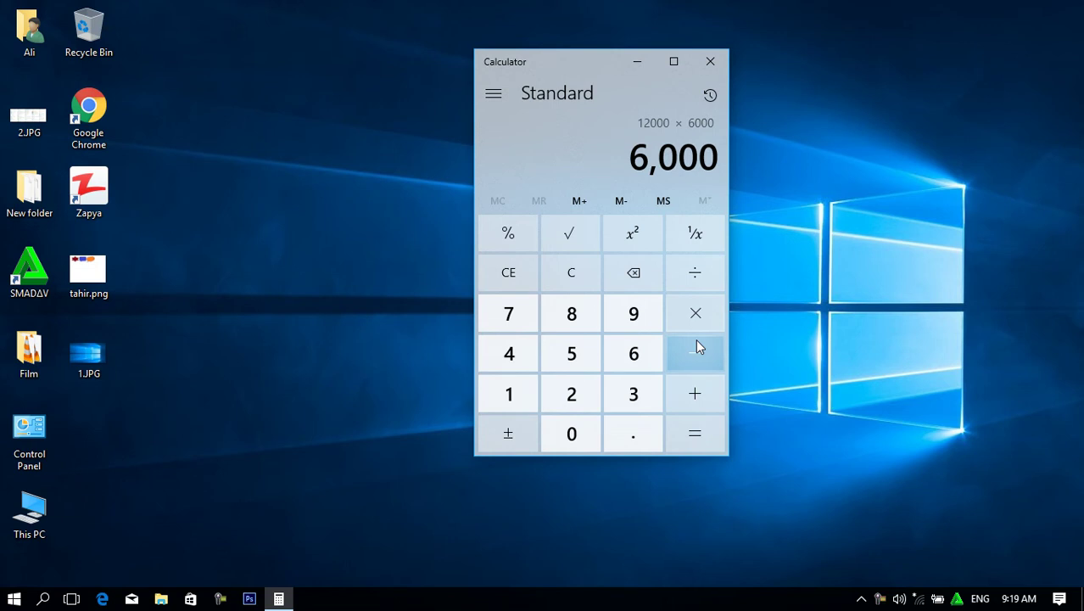
Clear the calculation, enter 50 and store it in memory with memory store.
click(571, 271)
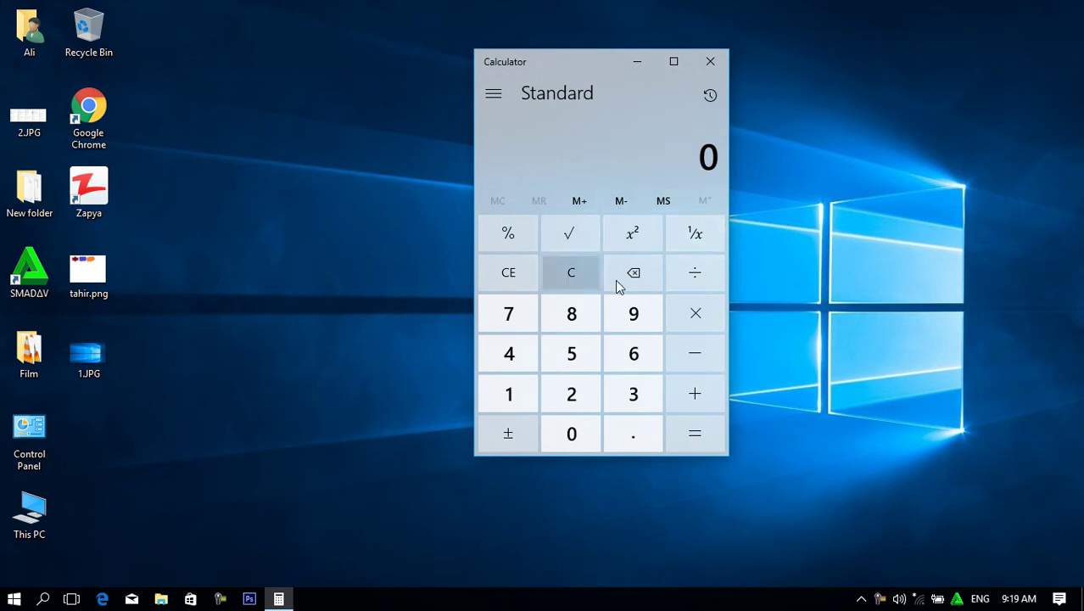
drag(597, 63, 532, 68)
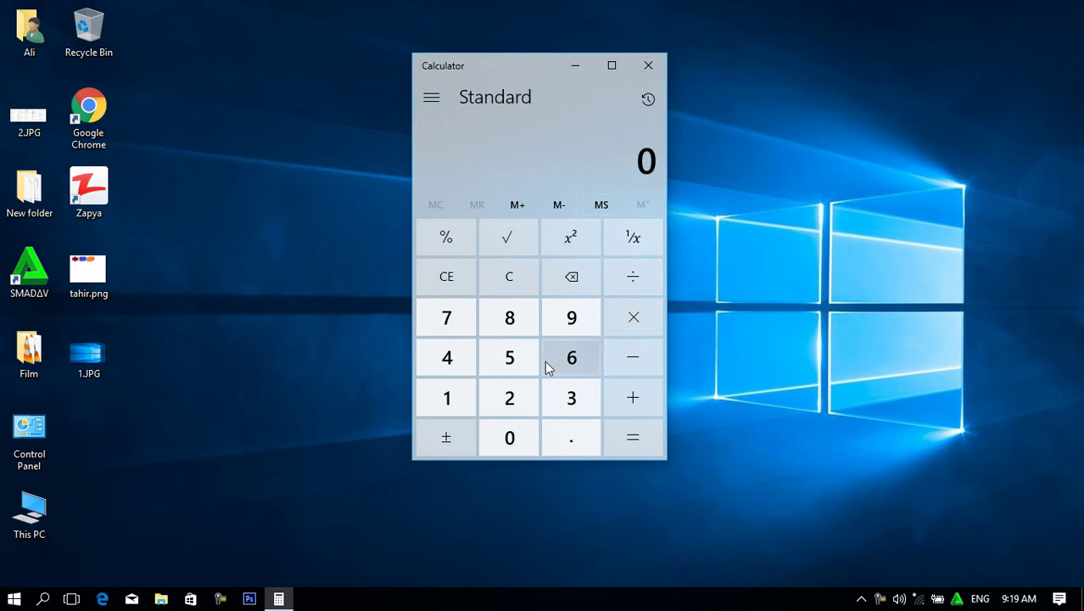
click(509, 357)
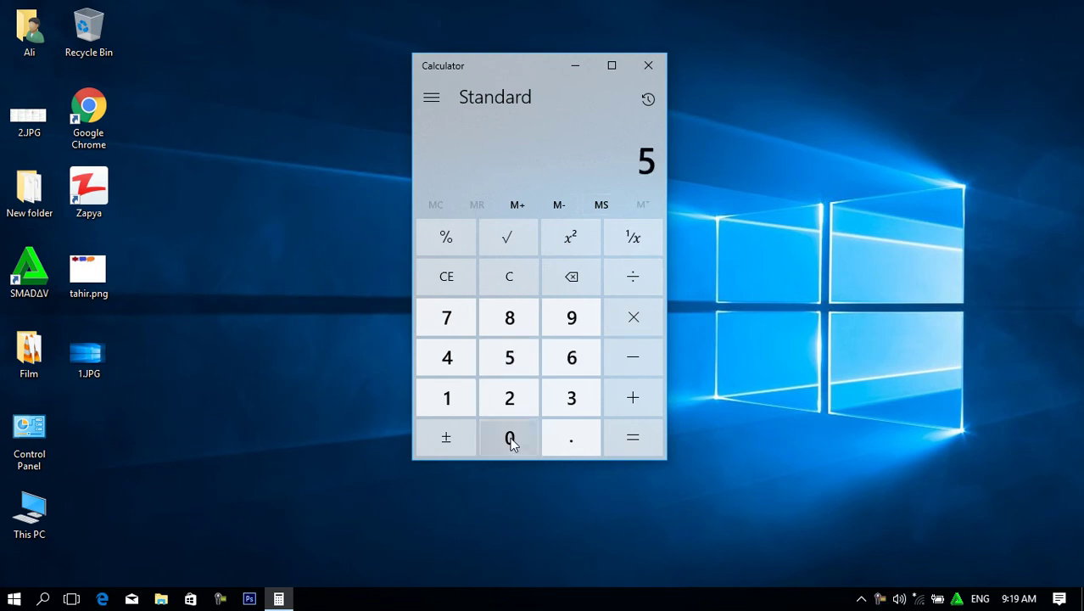
click(510, 439)
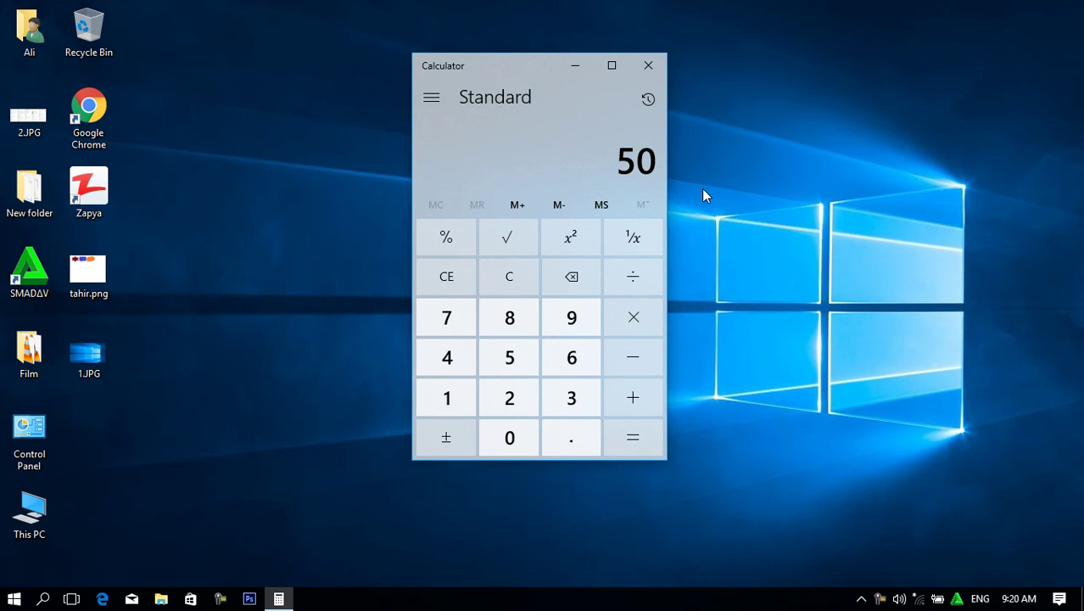
click(602, 206)
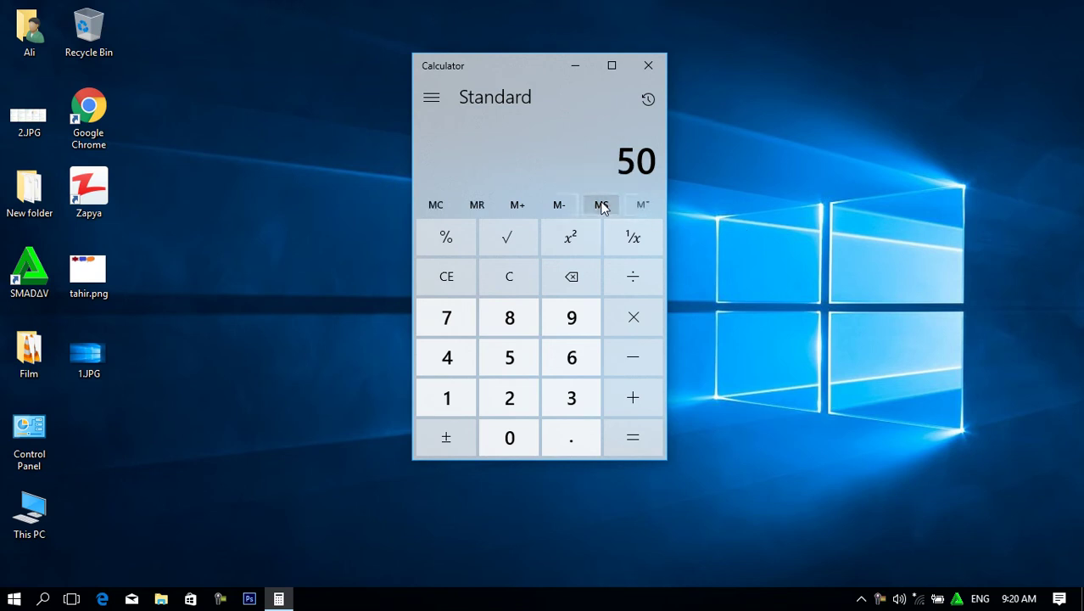
Clear the display and add 10 to the stored memory value.
click(511, 276)
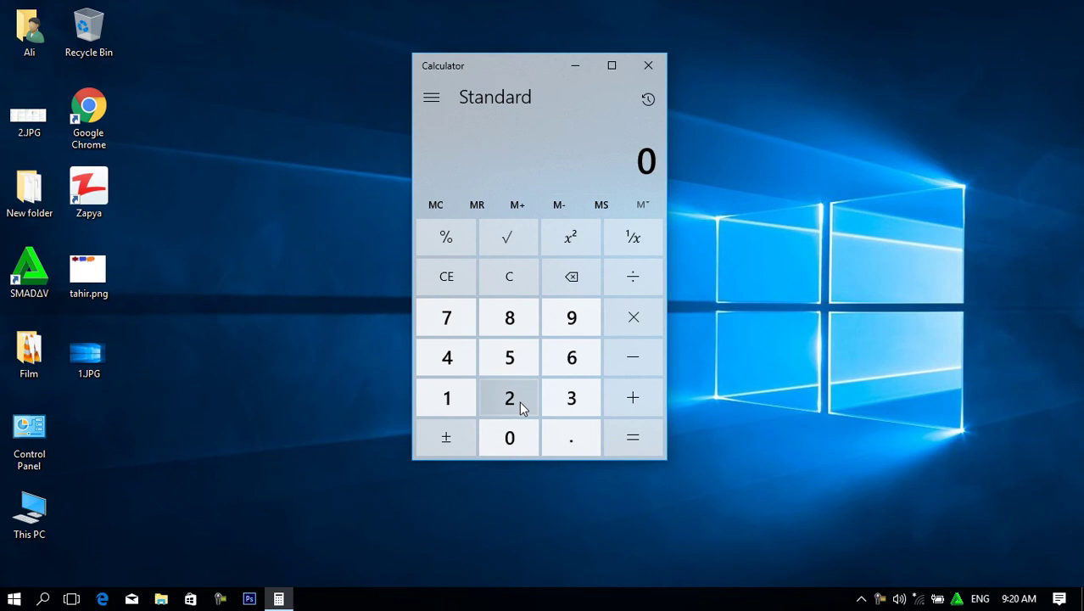
click(446, 404)
click(507, 438)
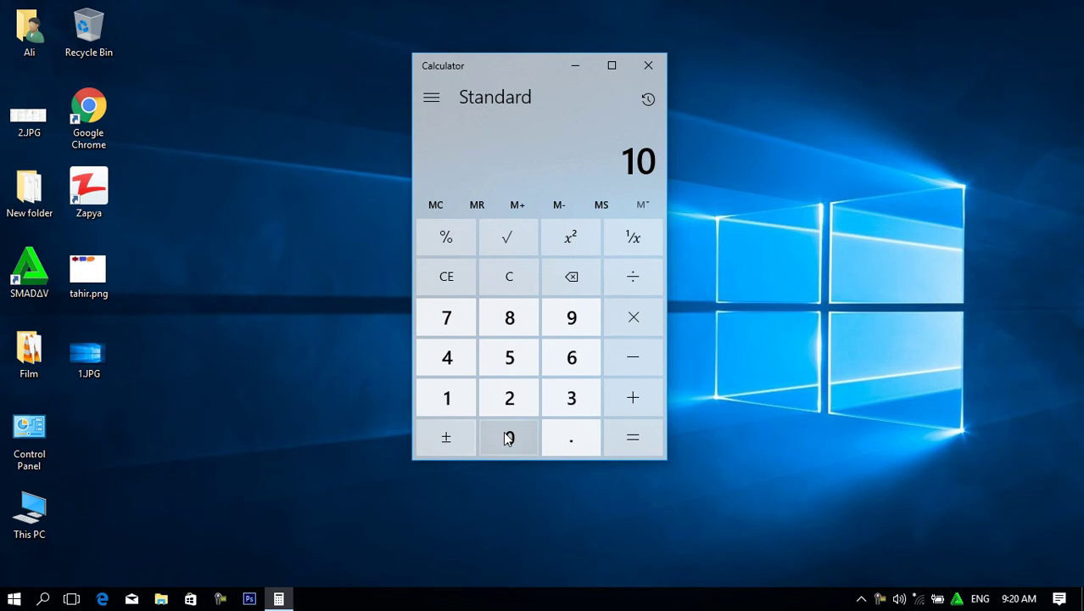
click(517, 206)
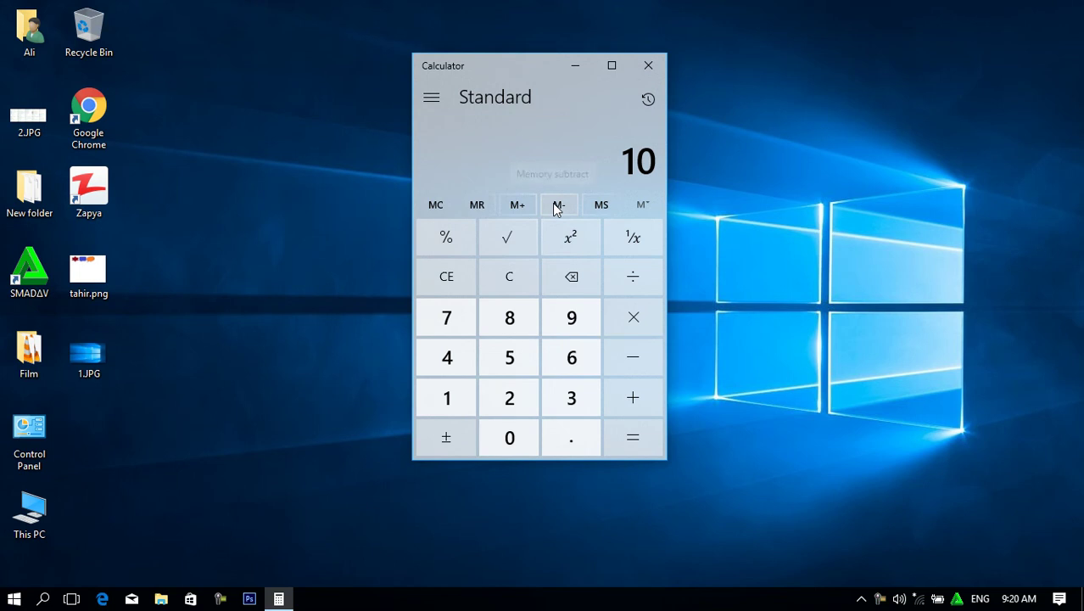
Recall the stored memory value to the cleared display, and check it in the memory list.
click(509, 277)
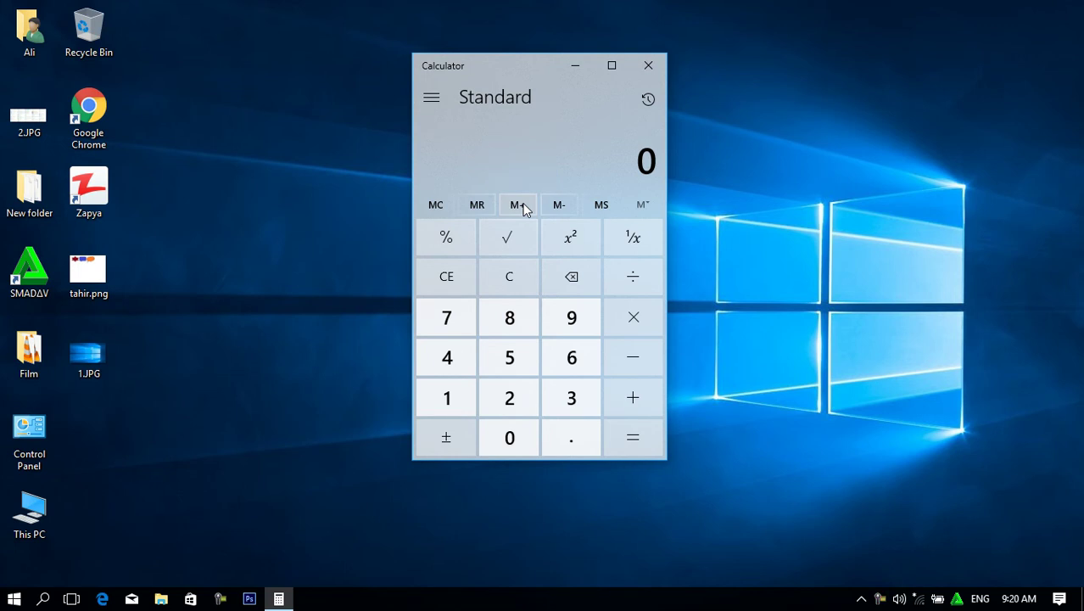
click(478, 208)
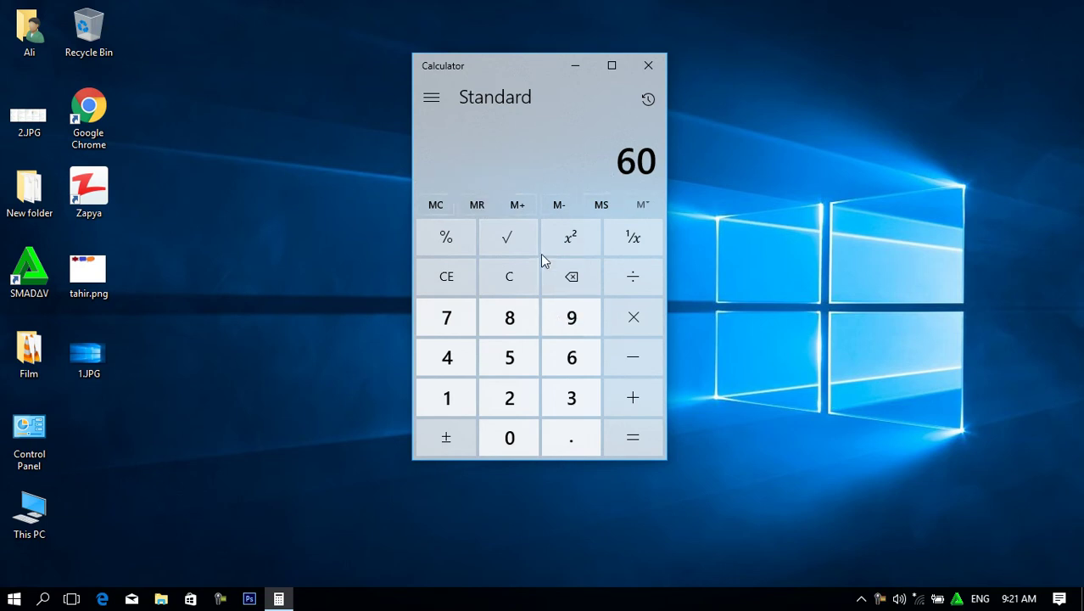
click(511, 282)
click(645, 206)
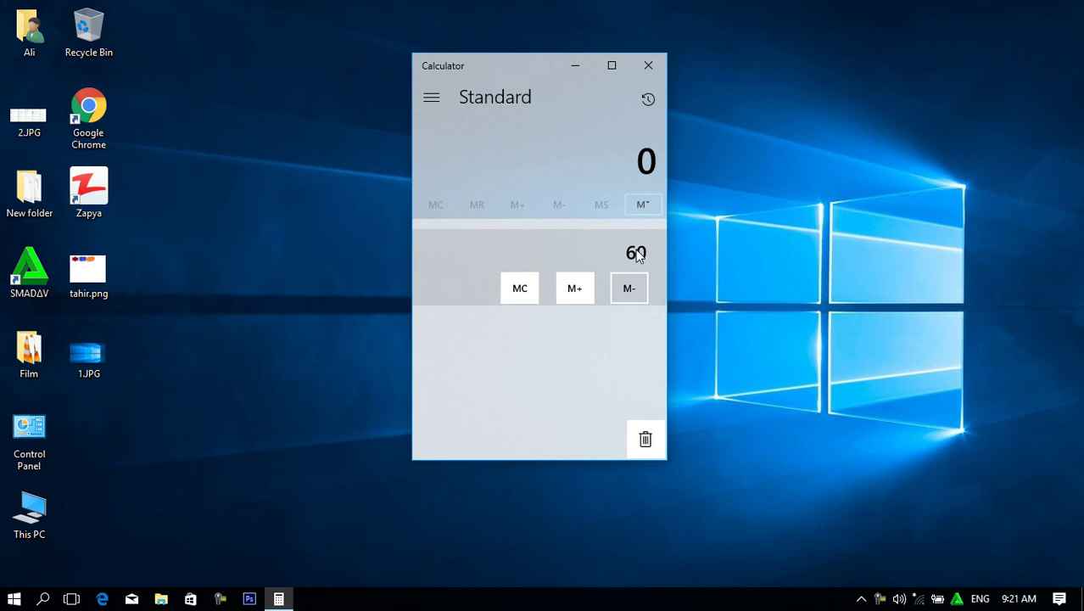
click(644, 204)
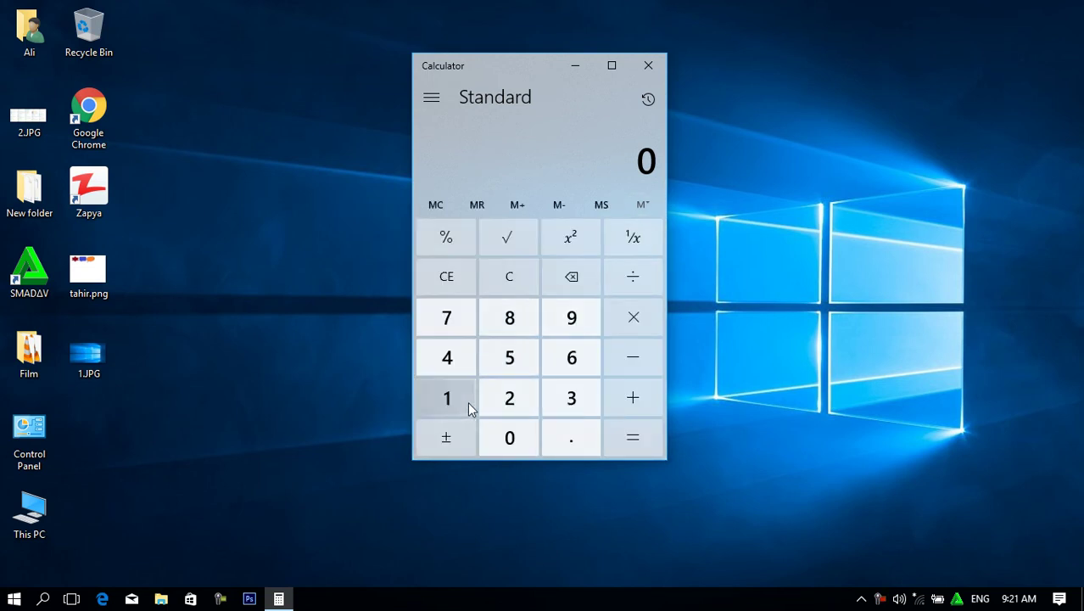
Subtract 30 from the stored memory value, clear the display and check the memory list.
click(573, 401)
click(513, 436)
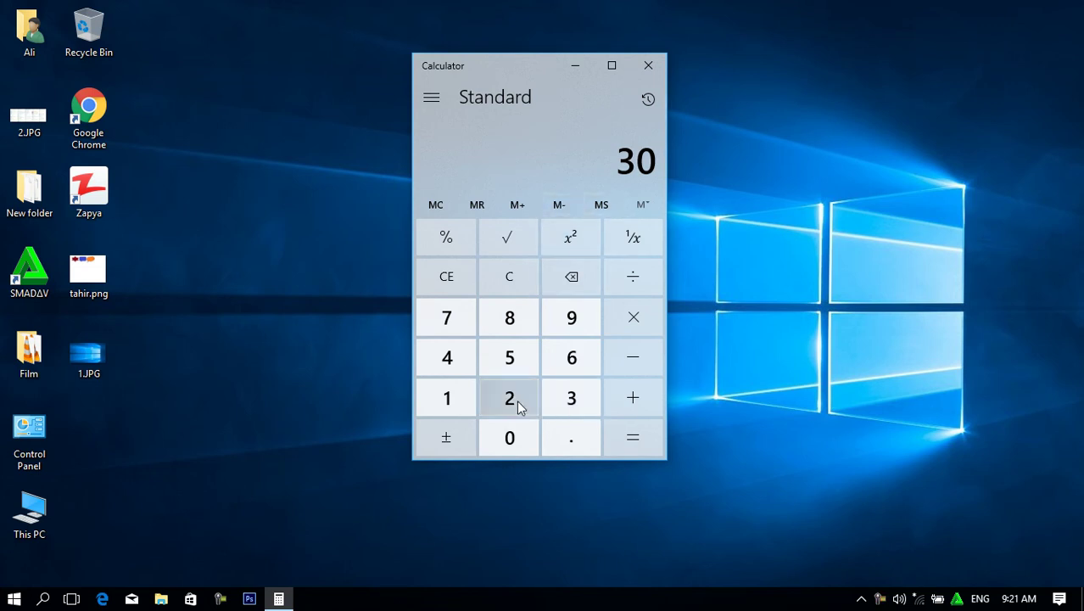
key(Escape)
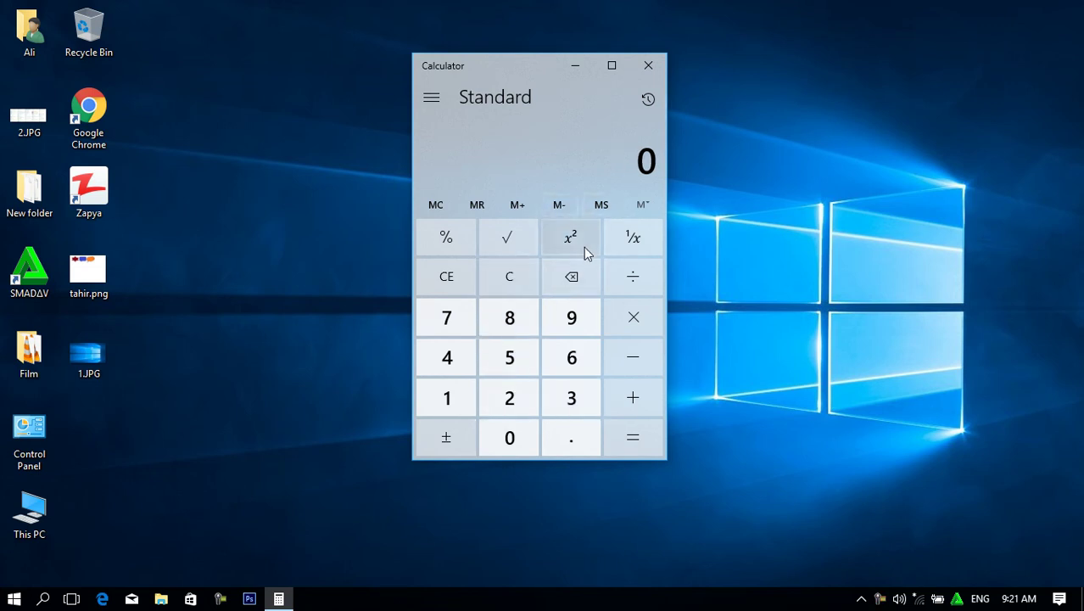
click(644, 205)
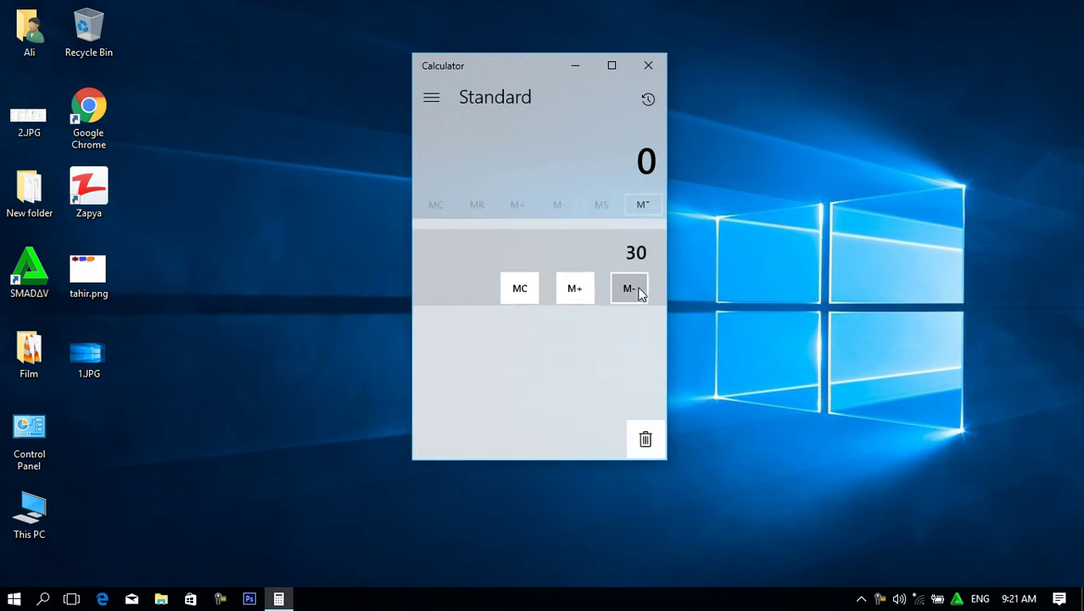
click(643, 206)
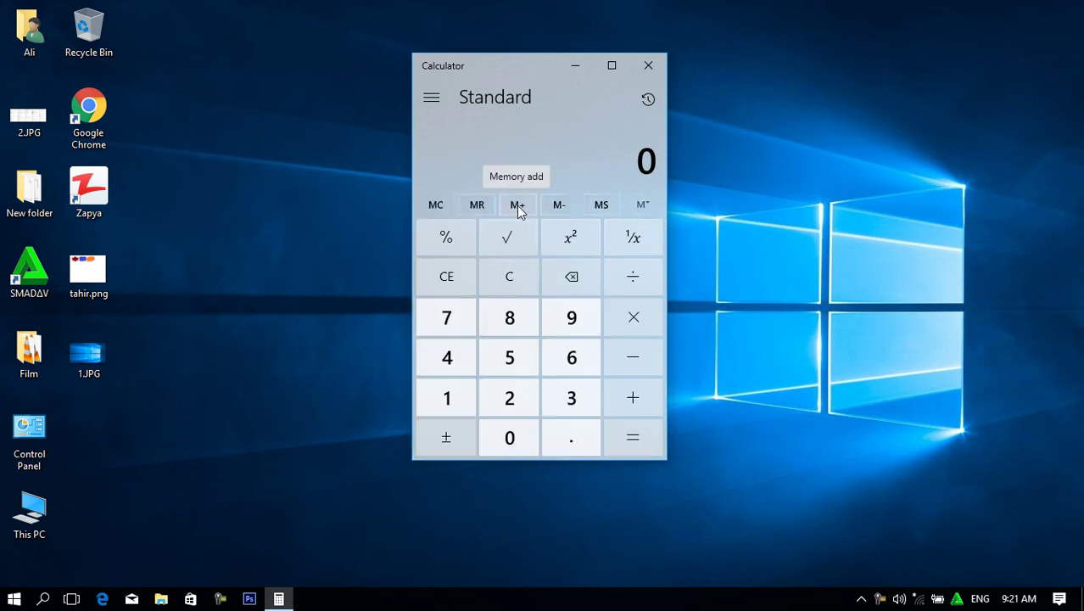
click(513, 367)
click(581, 347)
click(582, 348)
click(571, 318)
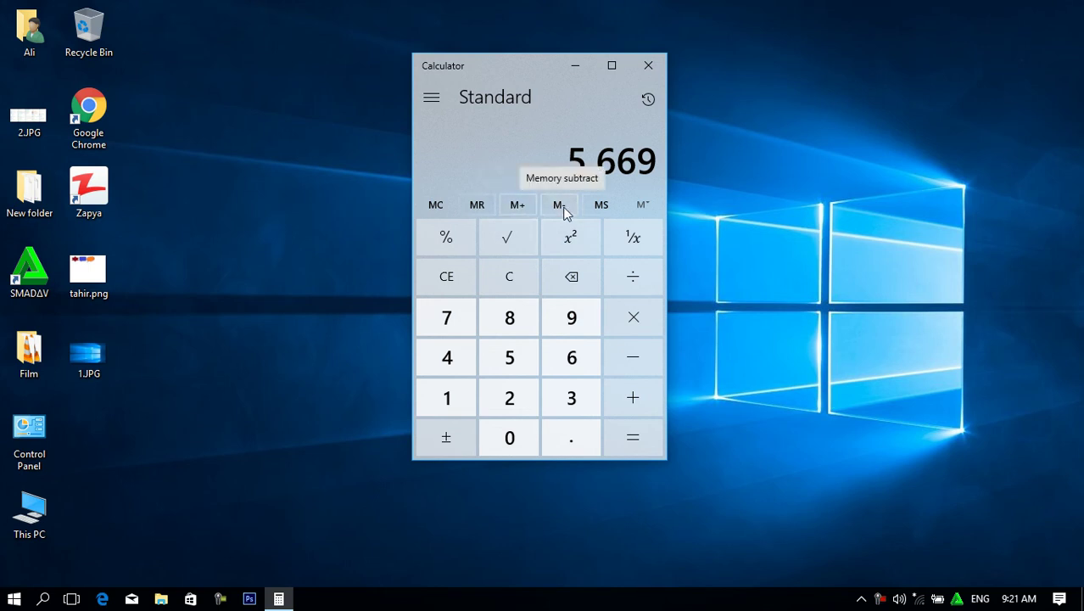
click(511, 285)
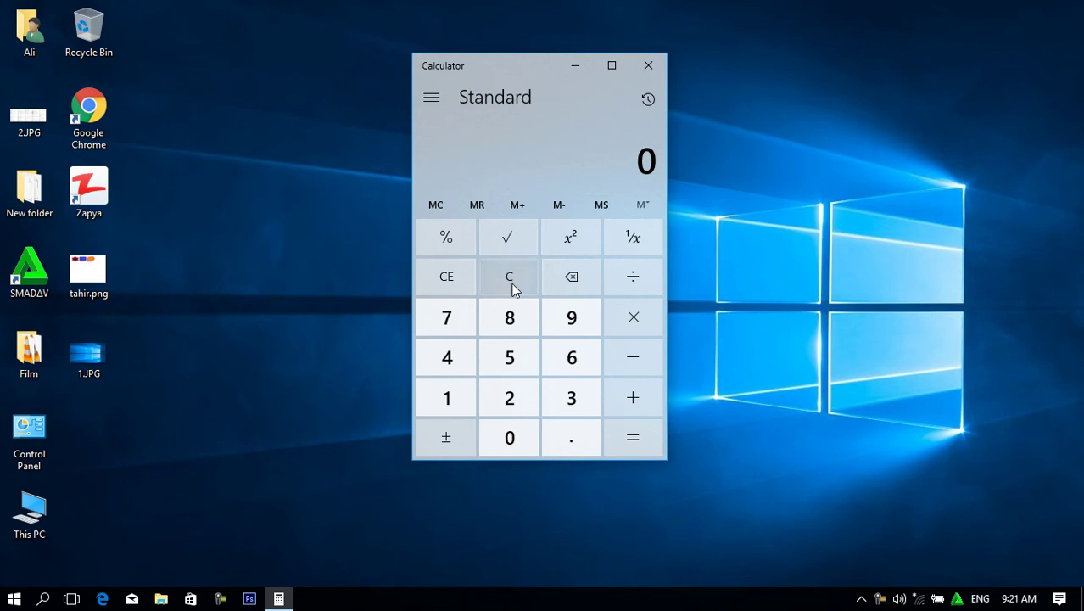
click(632, 279)
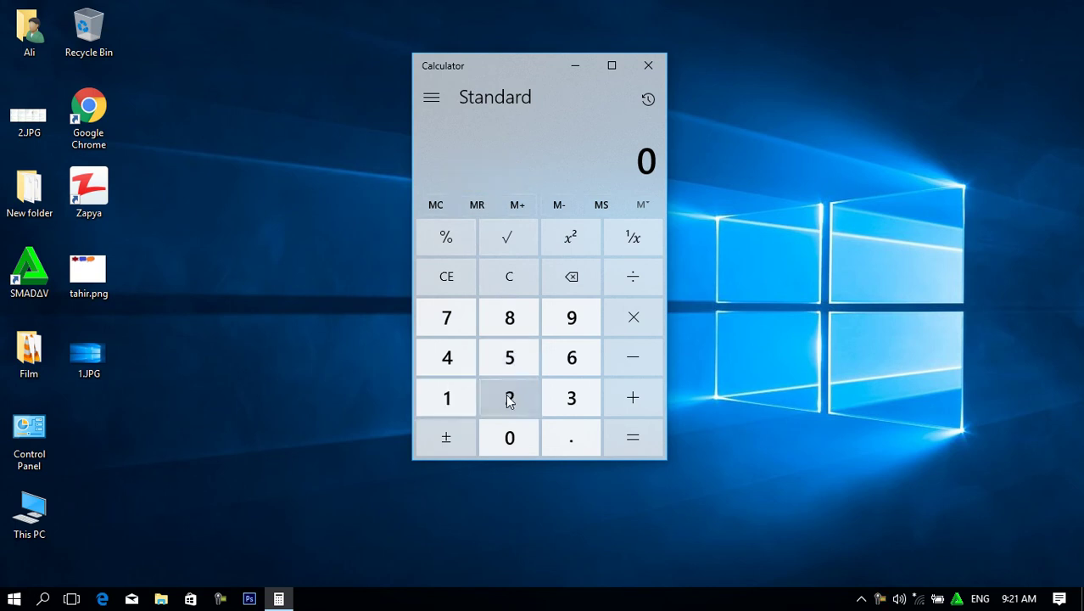
Multiply 7 by the value recalled from memory and evaluate the product.
click(455, 325)
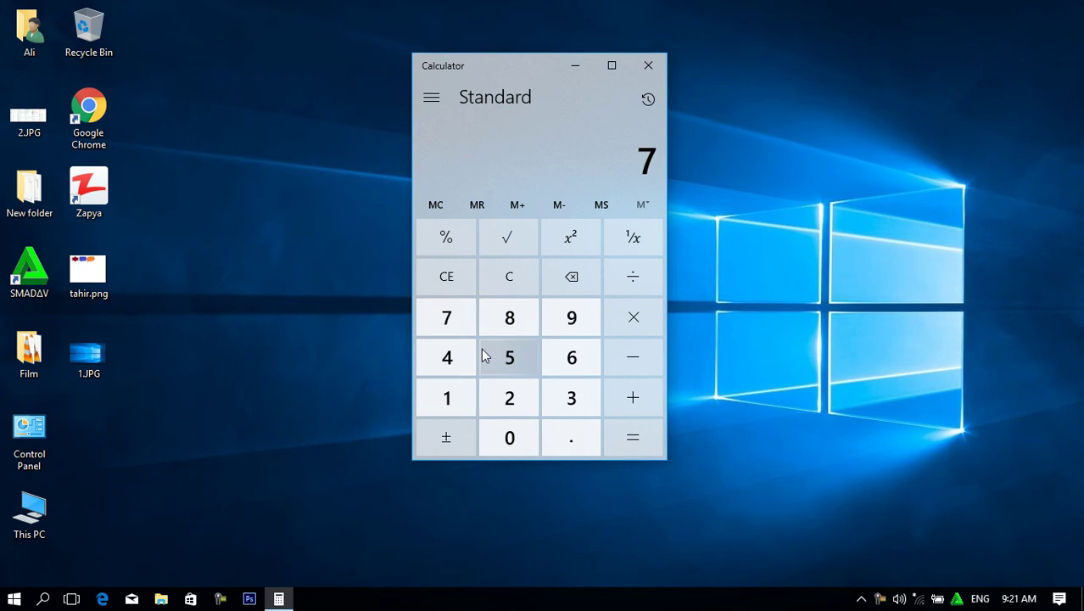
click(637, 320)
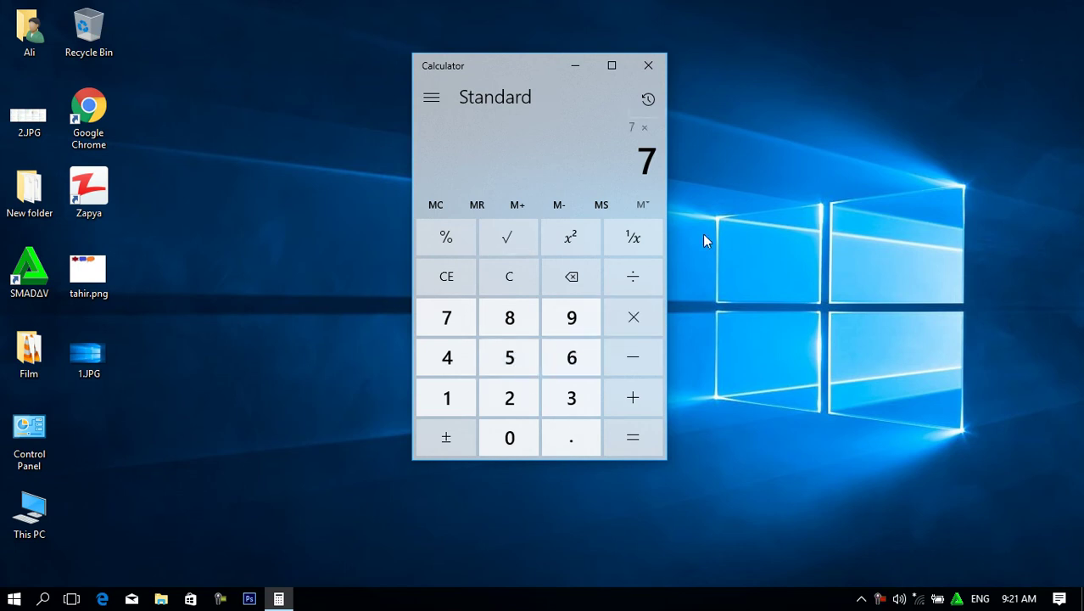
click(477, 204)
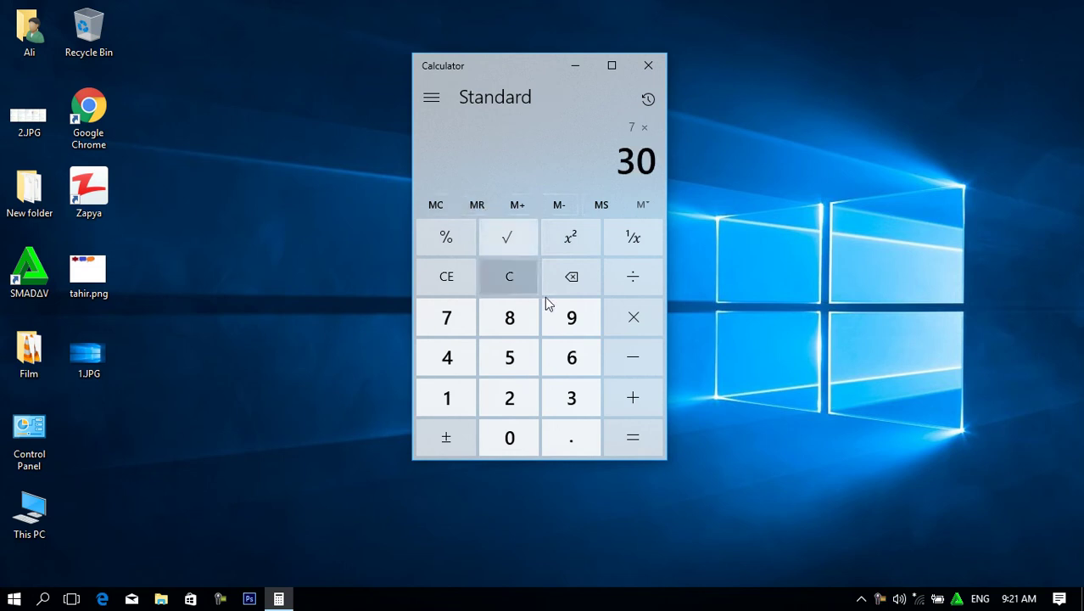
click(639, 432)
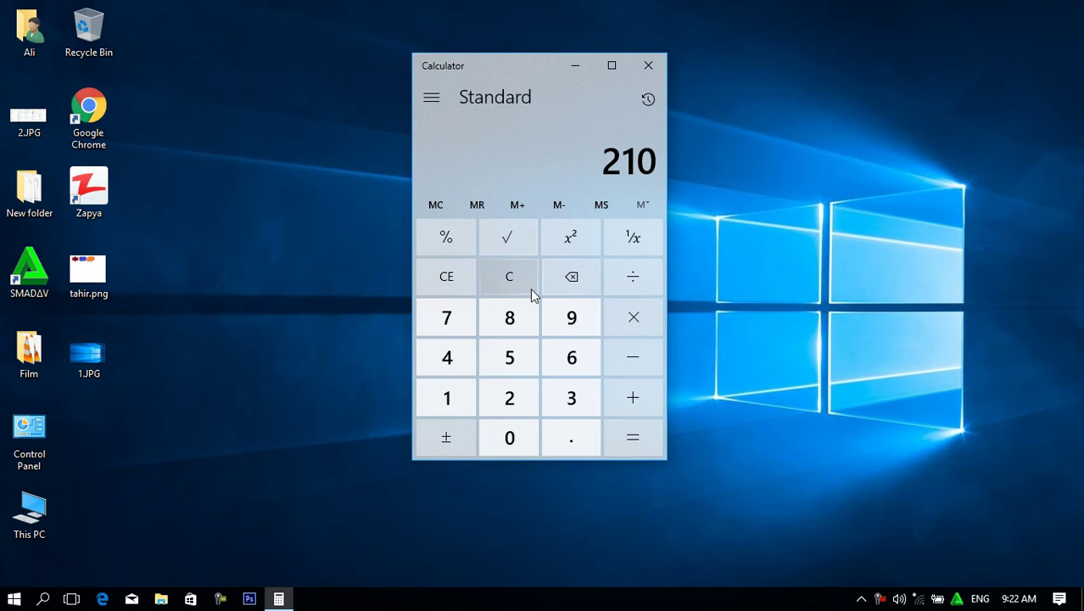
Store the displayed product in memory, clear the display and check the memory list.
click(604, 205)
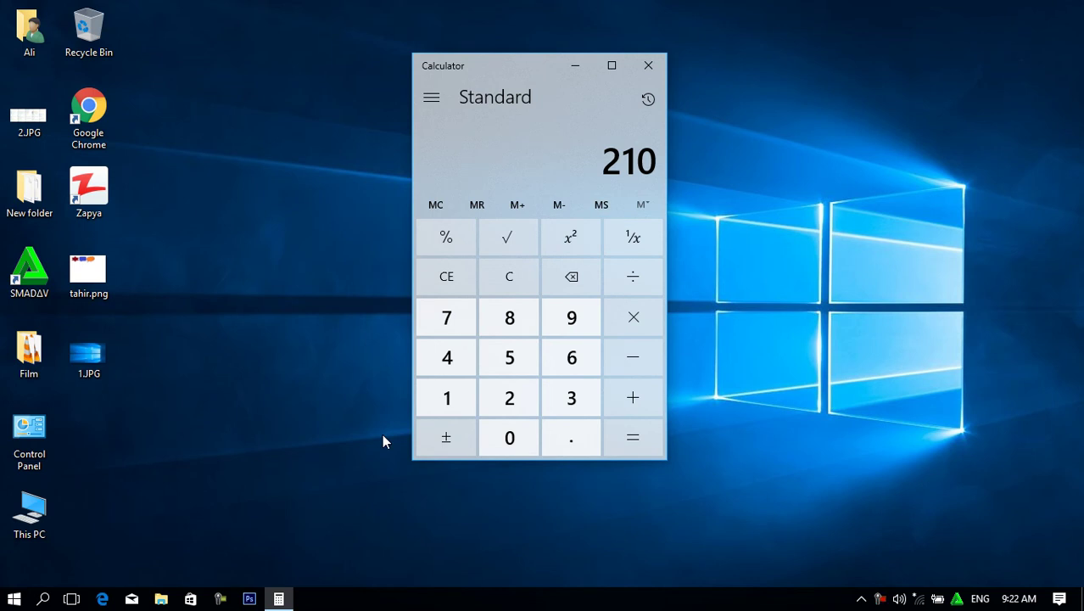
click(513, 281)
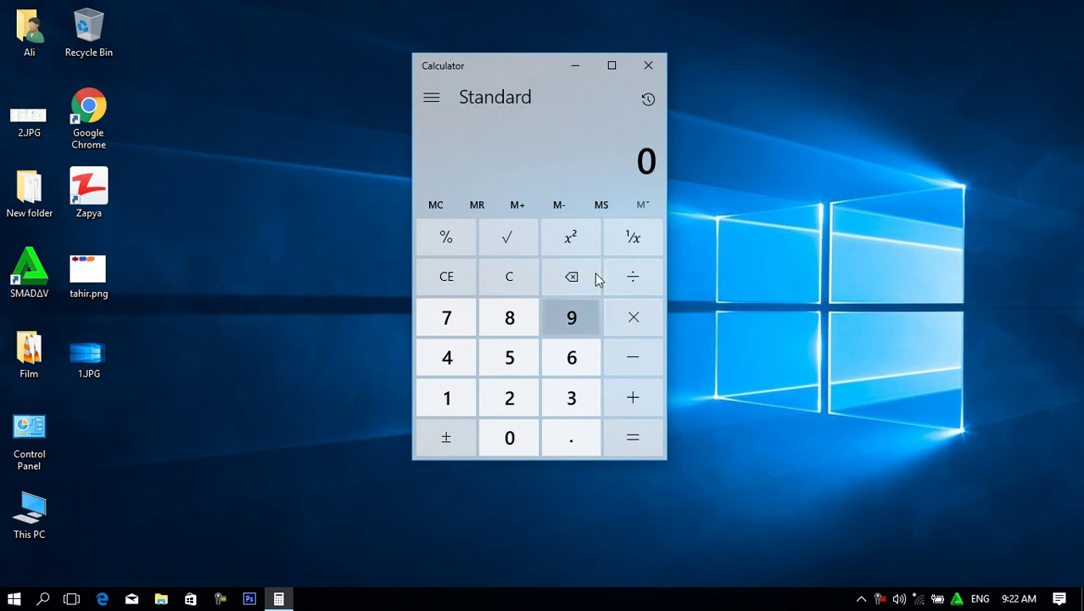
click(644, 206)
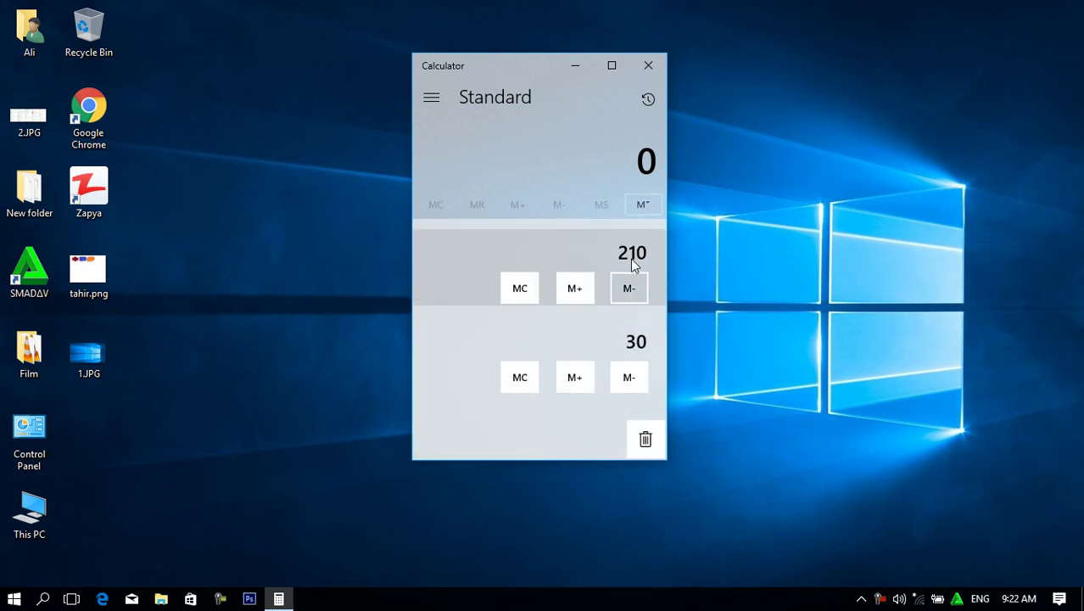
Delete both stored values from the memory list and return to the keypad.
click(528, 291)
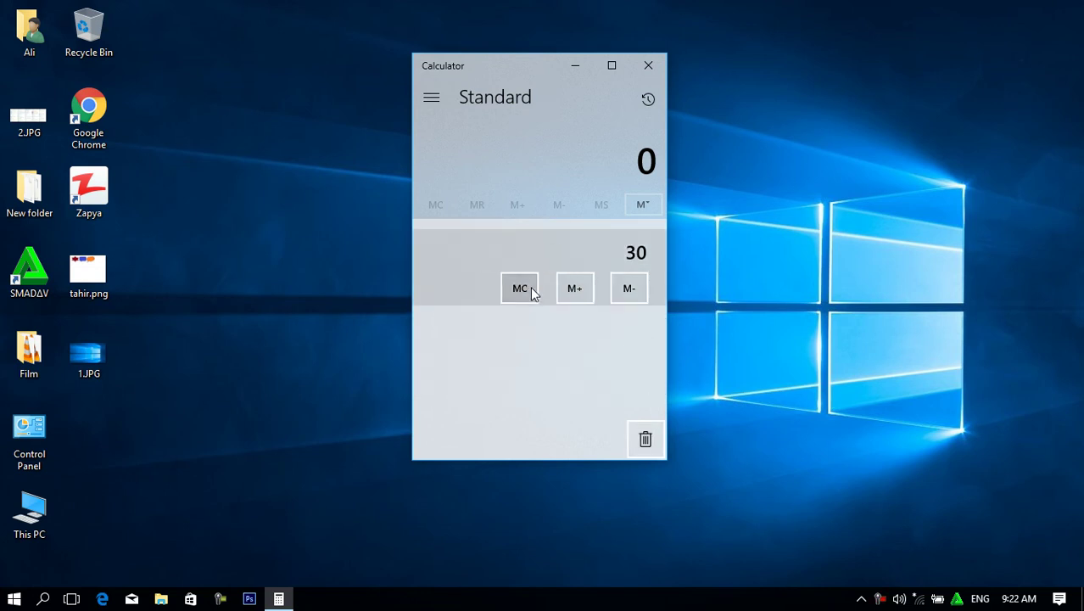
click(521, 289)
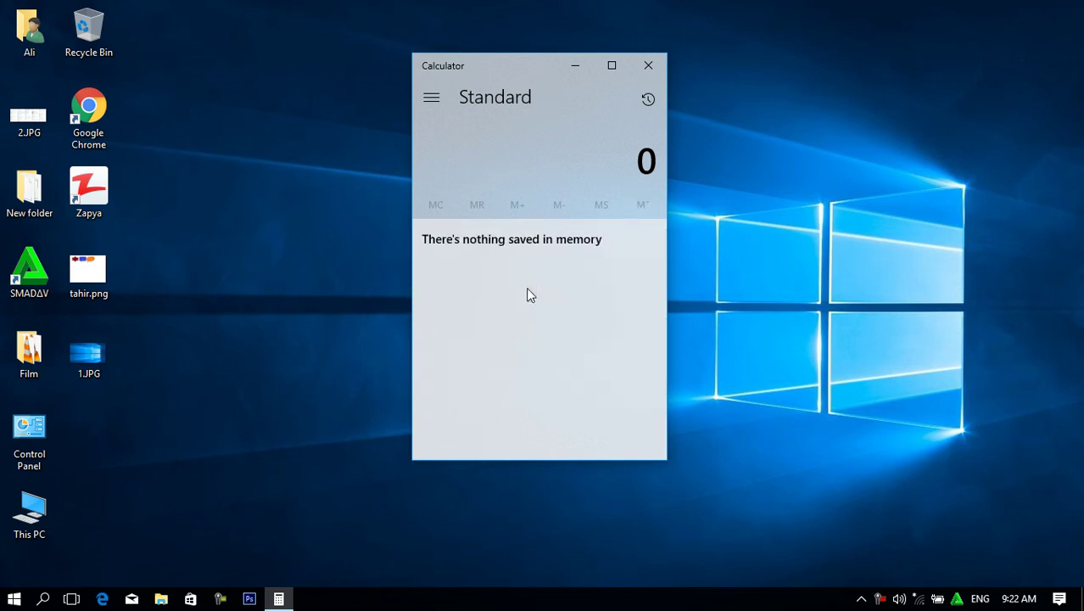
click(534, 154)
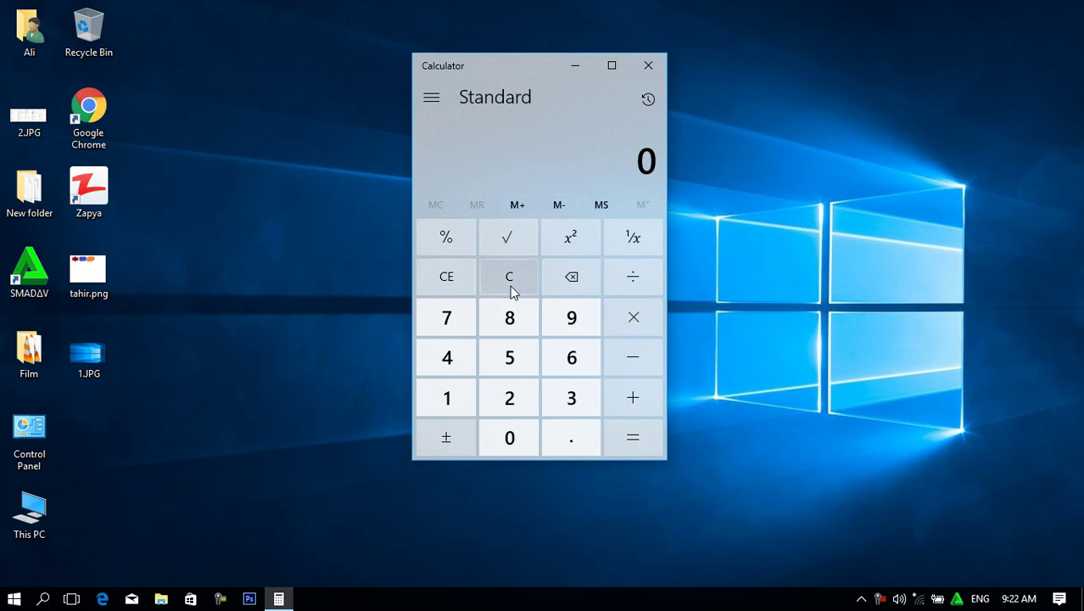
Enter 35, store it as a new memory value, and clear the memory.
click(571, 396)
click(516, 357)
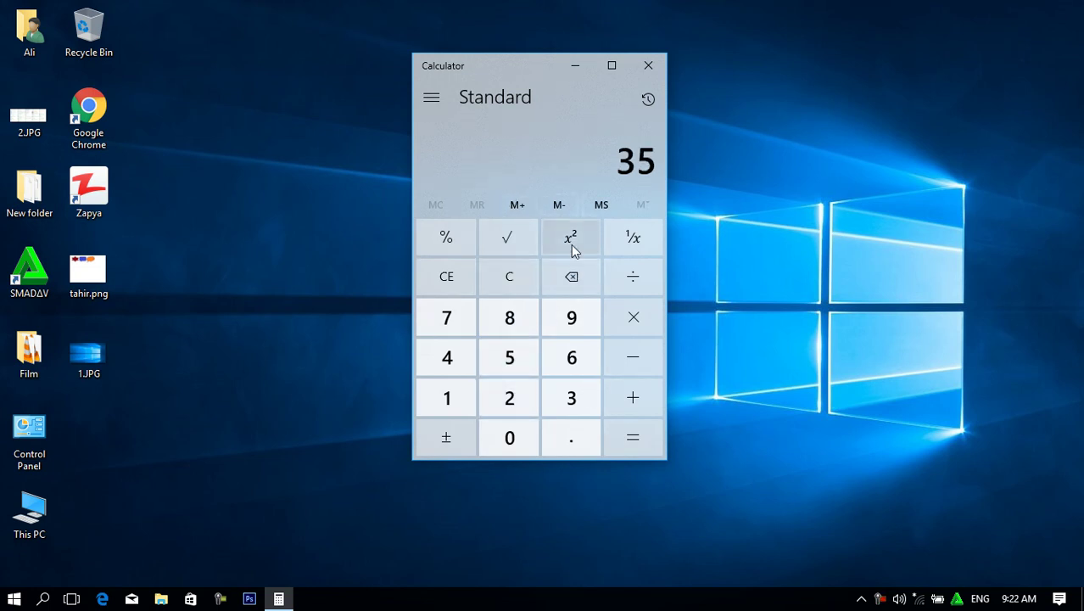
click(601, 204)
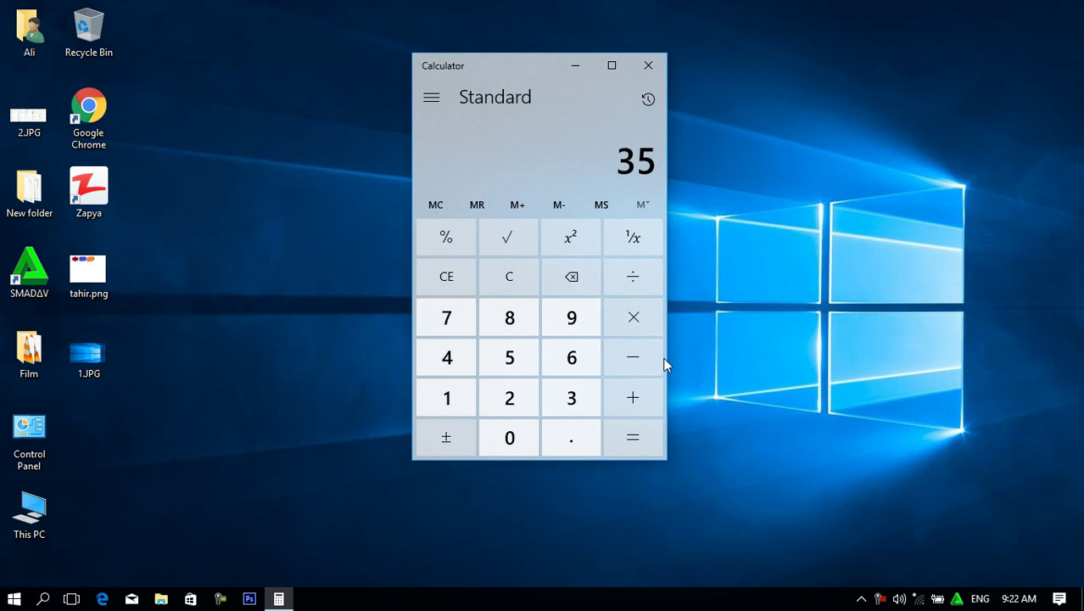
click(438, 207)
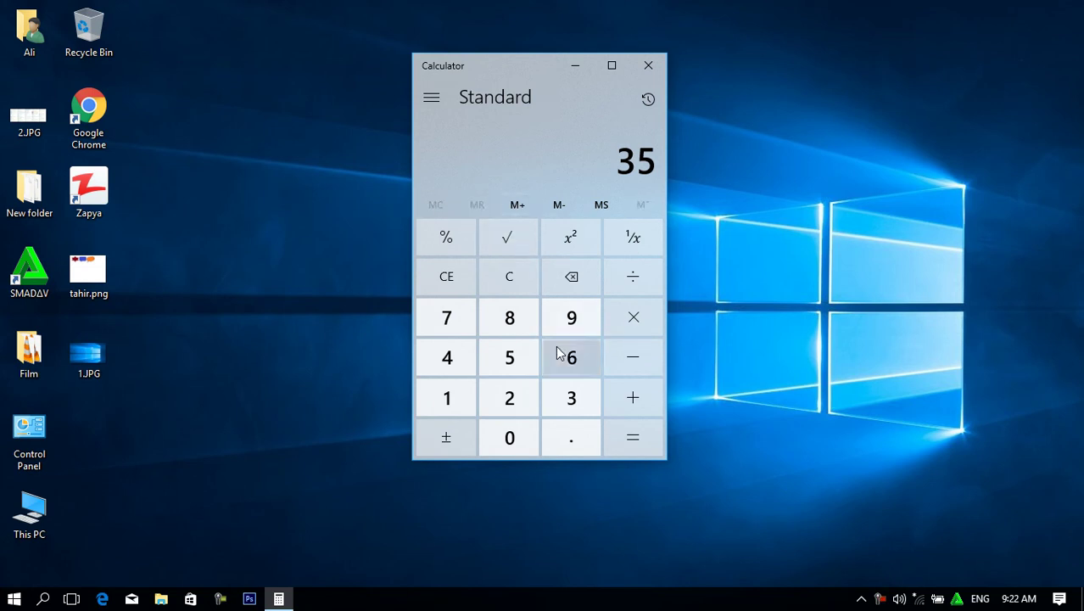
Switch the calculator to Scientific mode and reposition its window on the desktop.
drag(525, 71, 490, 103)
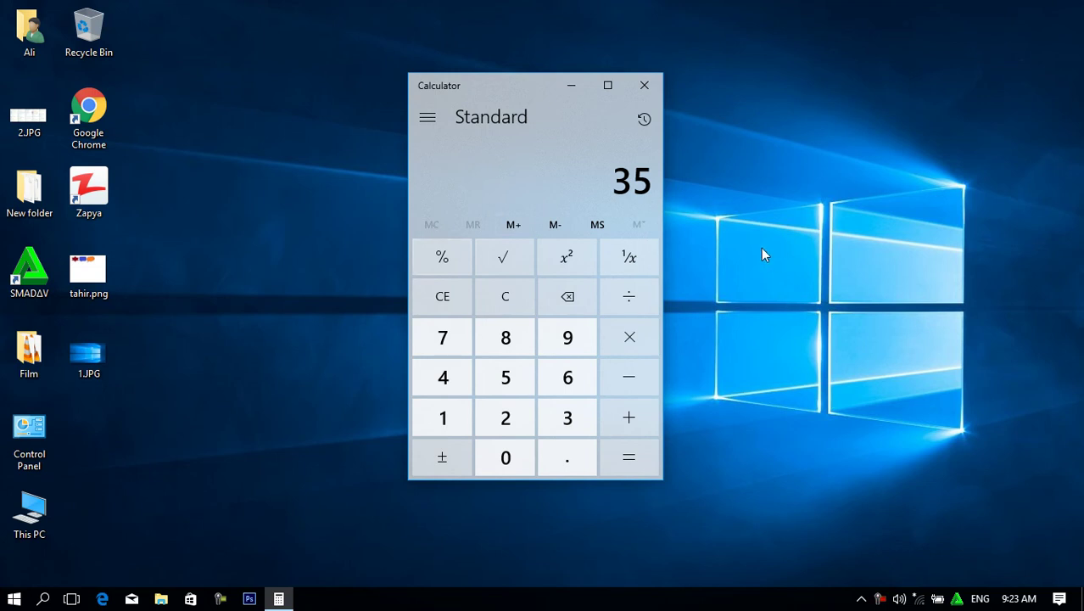
drag(479, 85, 497, 77)
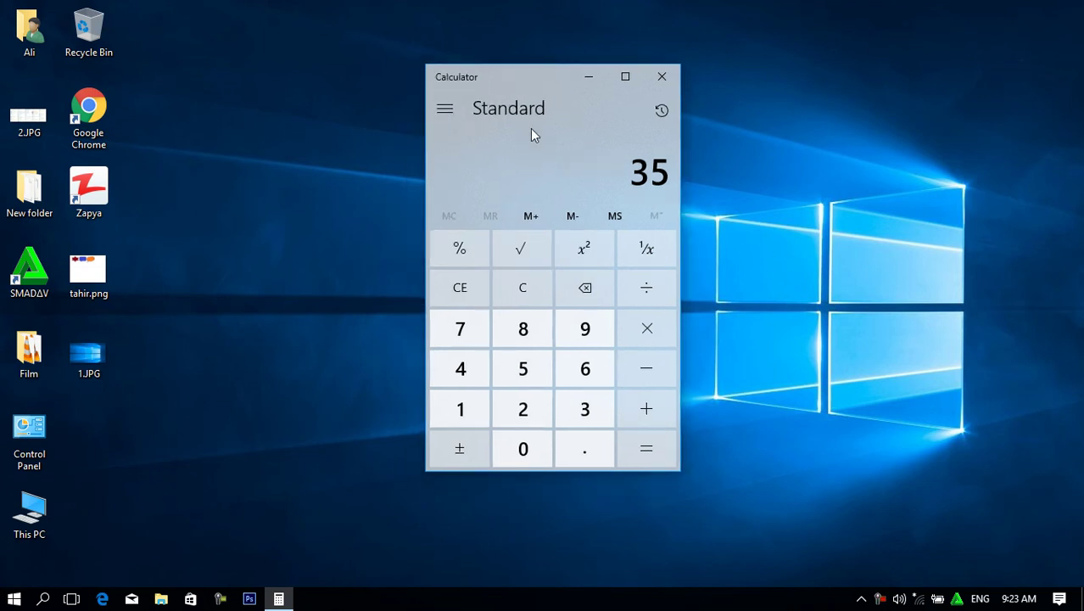
click(445, 110)
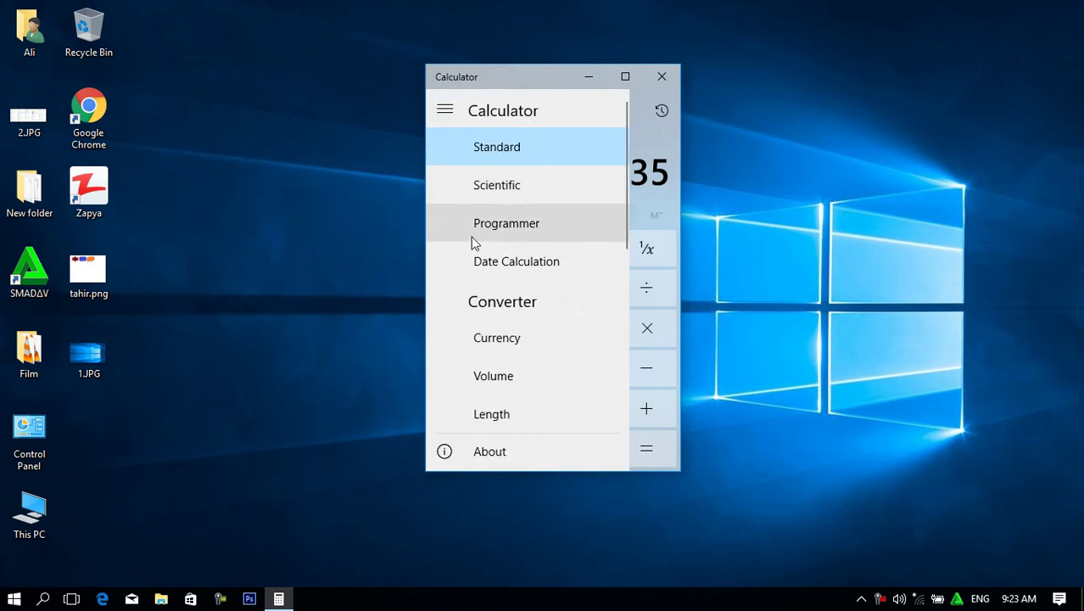
click(496, 186)
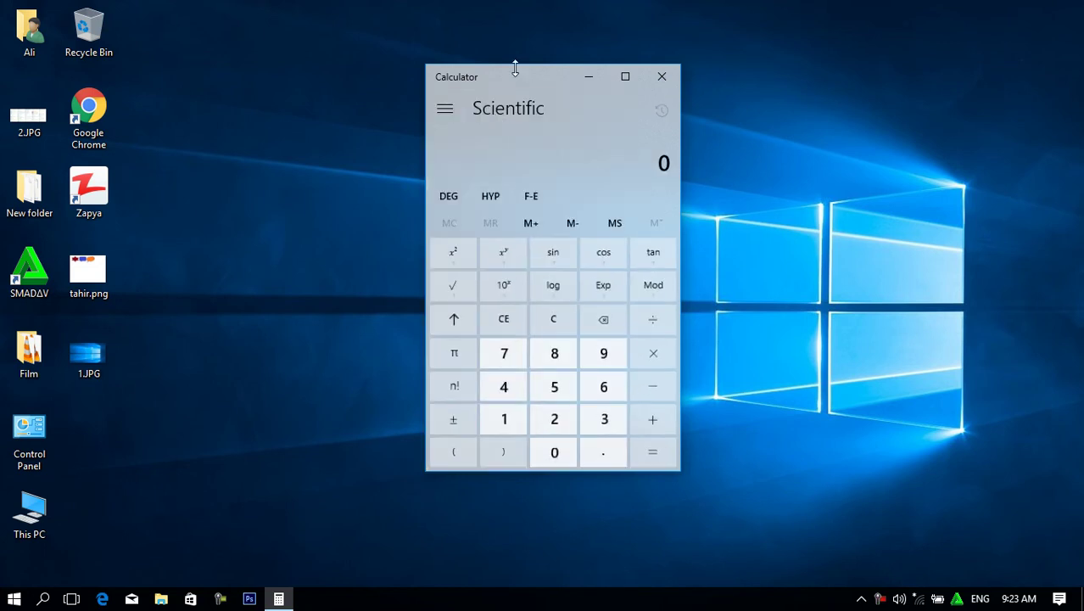
drag(515, 75, 470, 59)
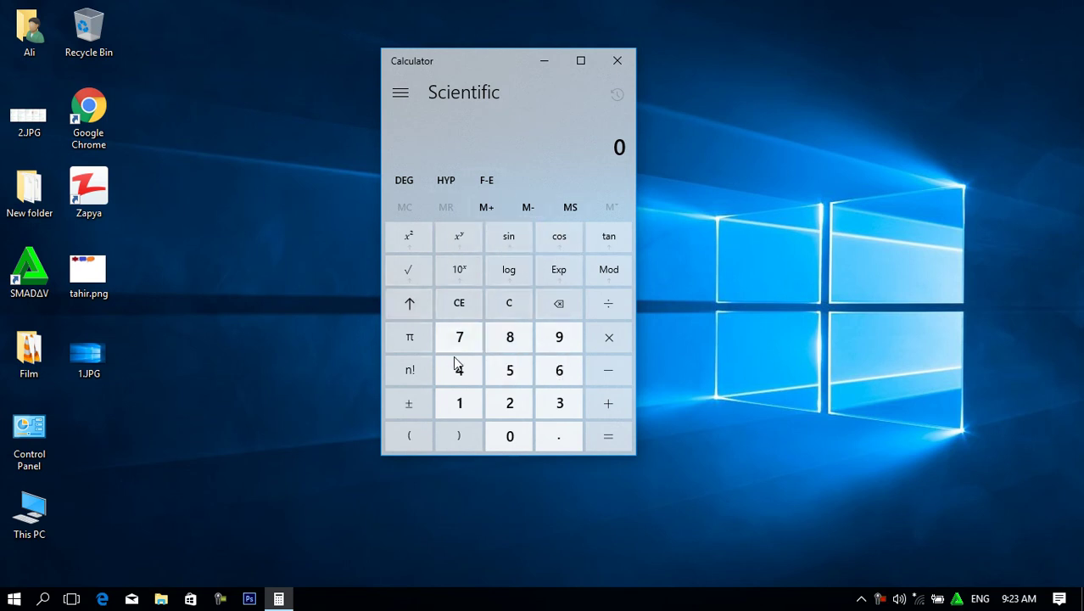
Calculate 5 raised to the power of 10.
click(511, 373)
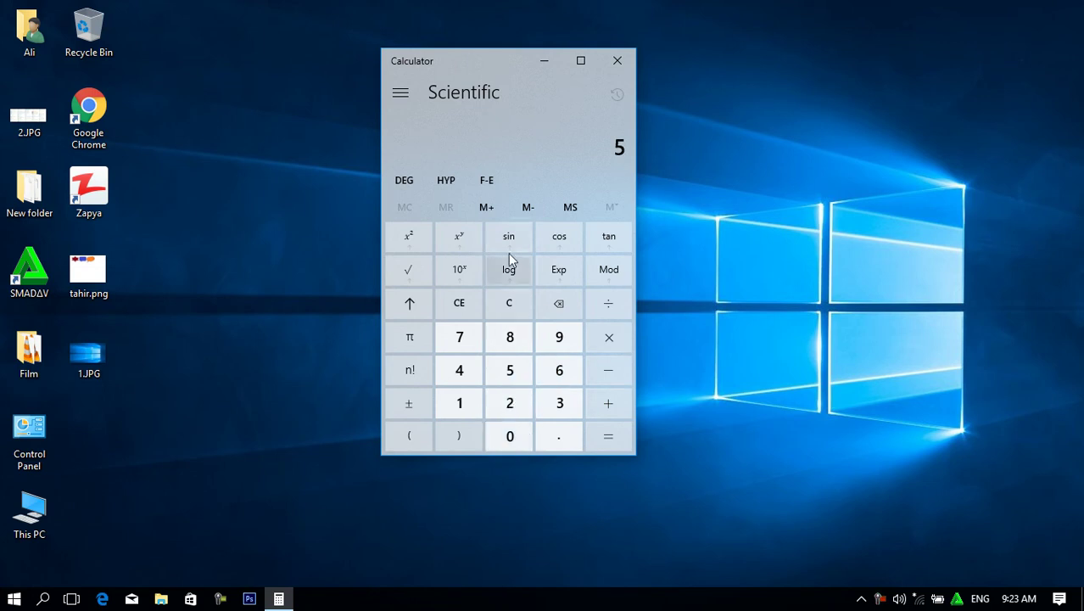
click(463, 240)
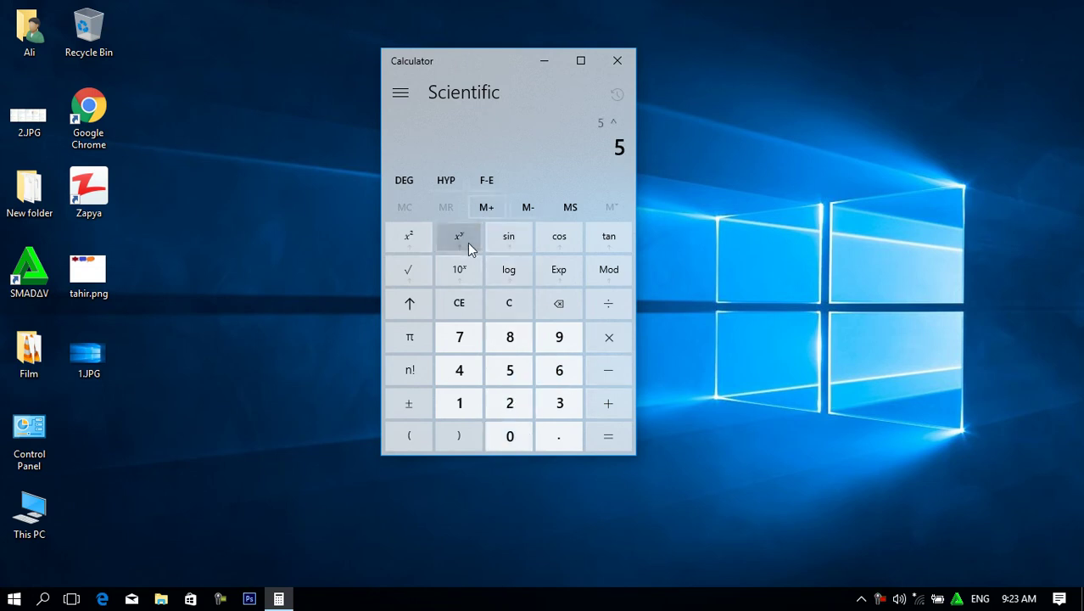
click(467, 407)
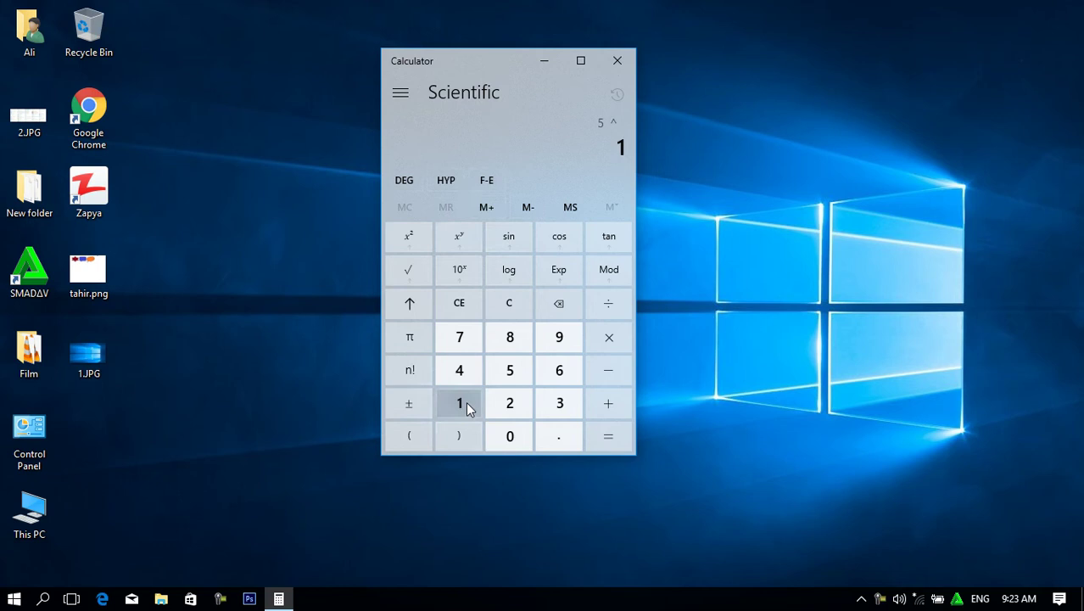
click(508, 435)
click(618, 439)
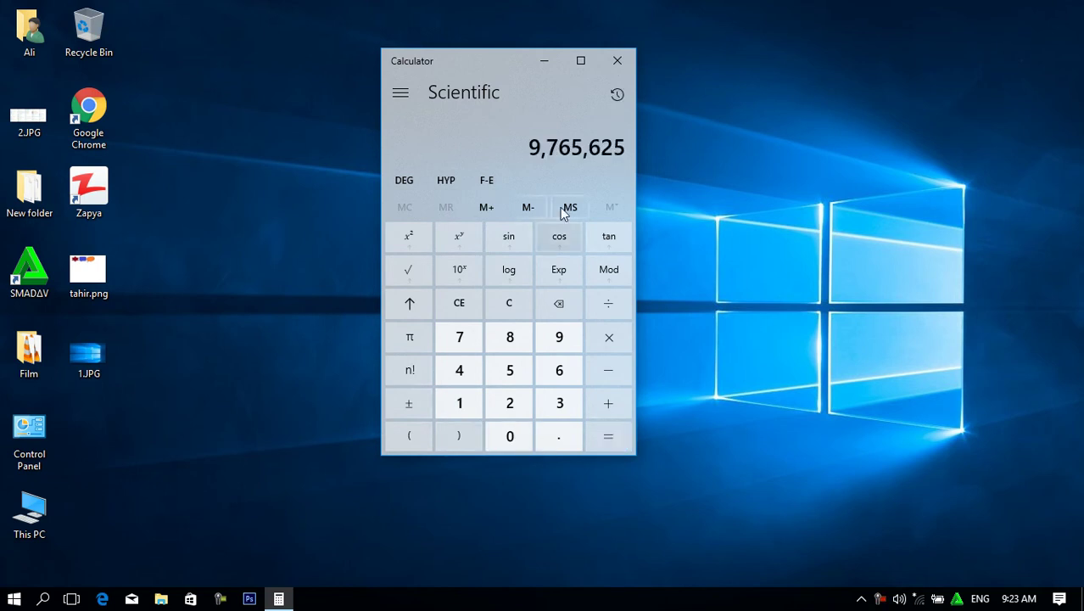
Clear the display and calculate the sine of 90 degrees.
click(508, 304)
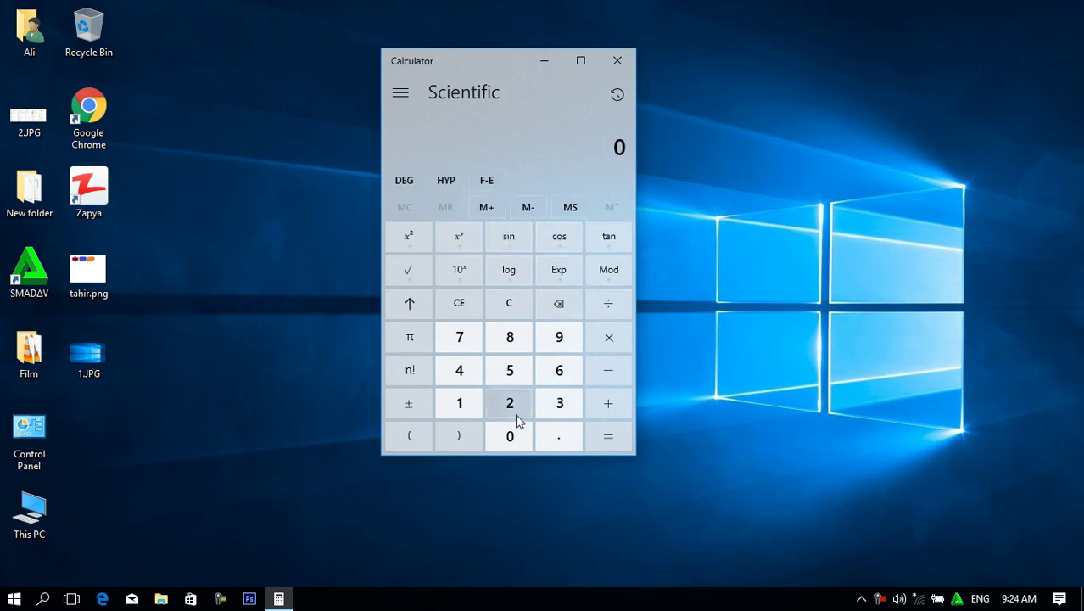
click(553, 347)
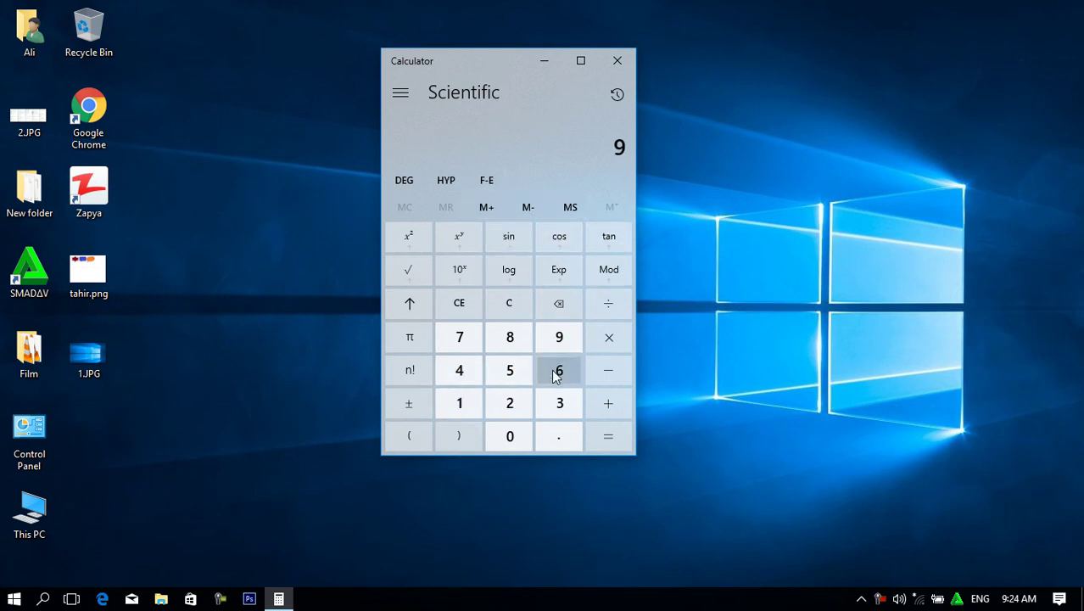
click(511, 434)
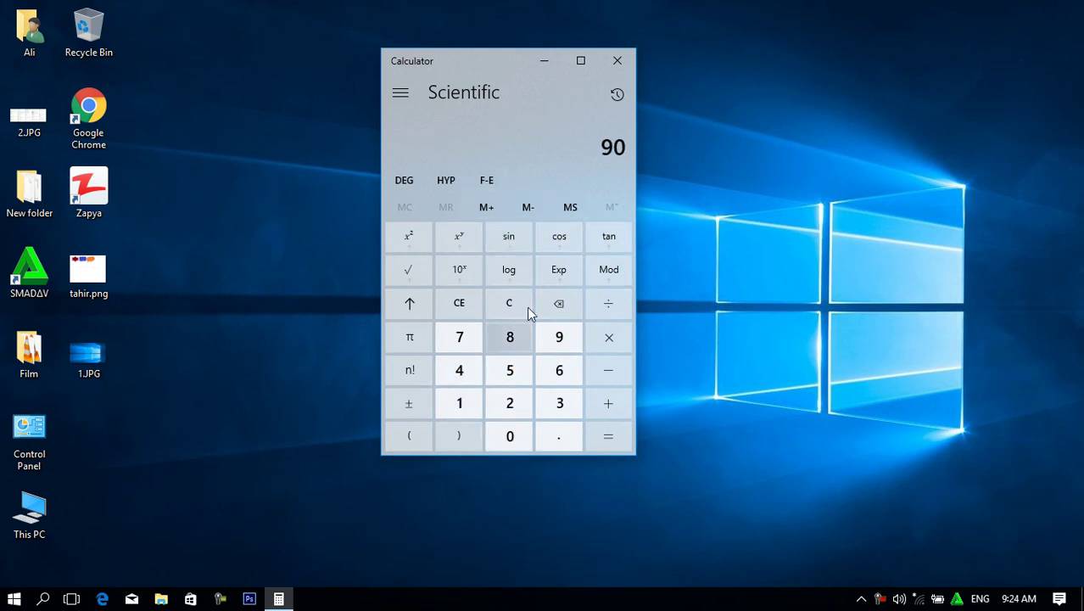
click(510, 238)
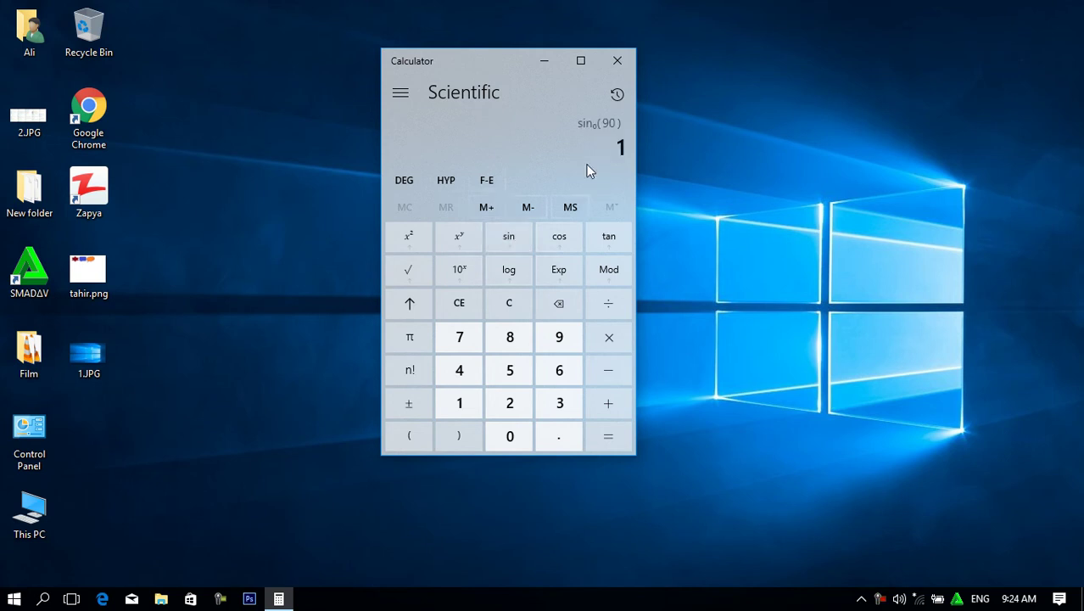
Clear the sine result, calculate the cosine of 90 degrees and reset the display.
click(519, 305)
click(559, 338)
click(511, 434)
click(563, 242)
click(510, 306)
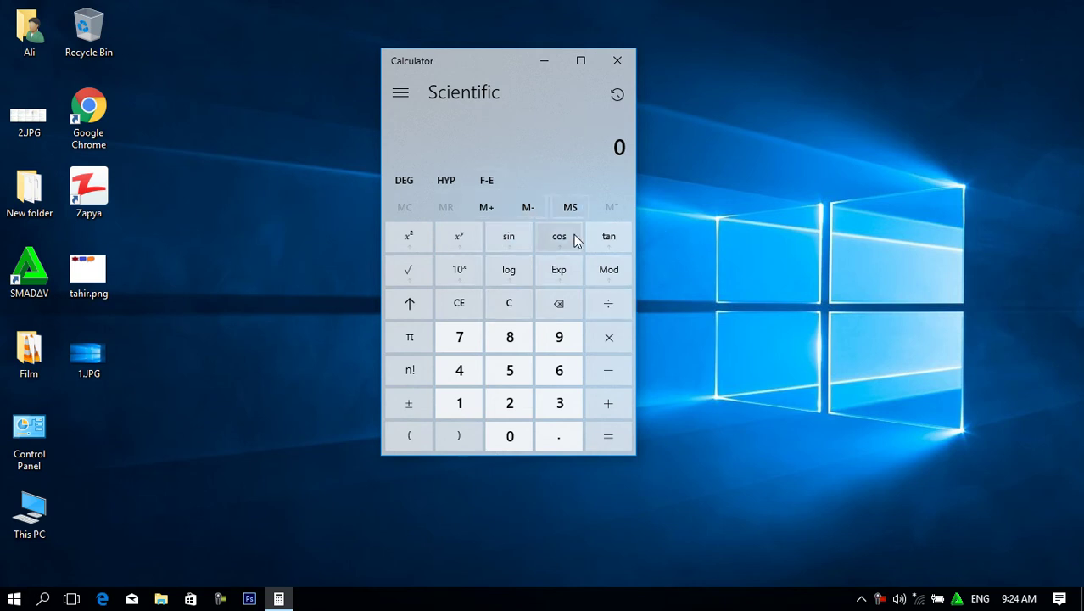
Calculate the factorial of 5 and clear the result.
click(510, 373)
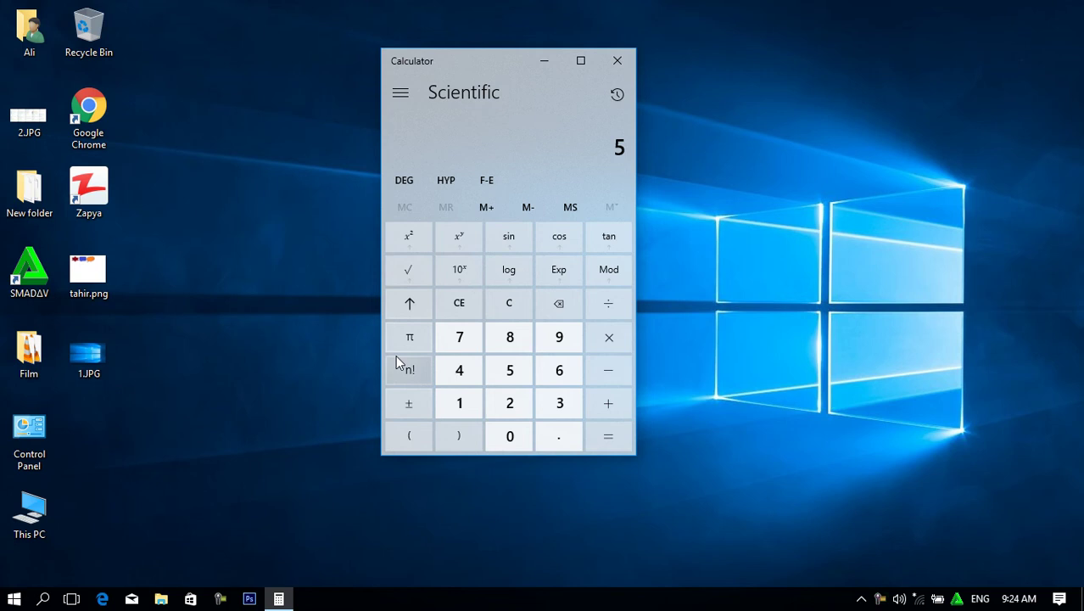
click(406, 367)
click(509, 303)
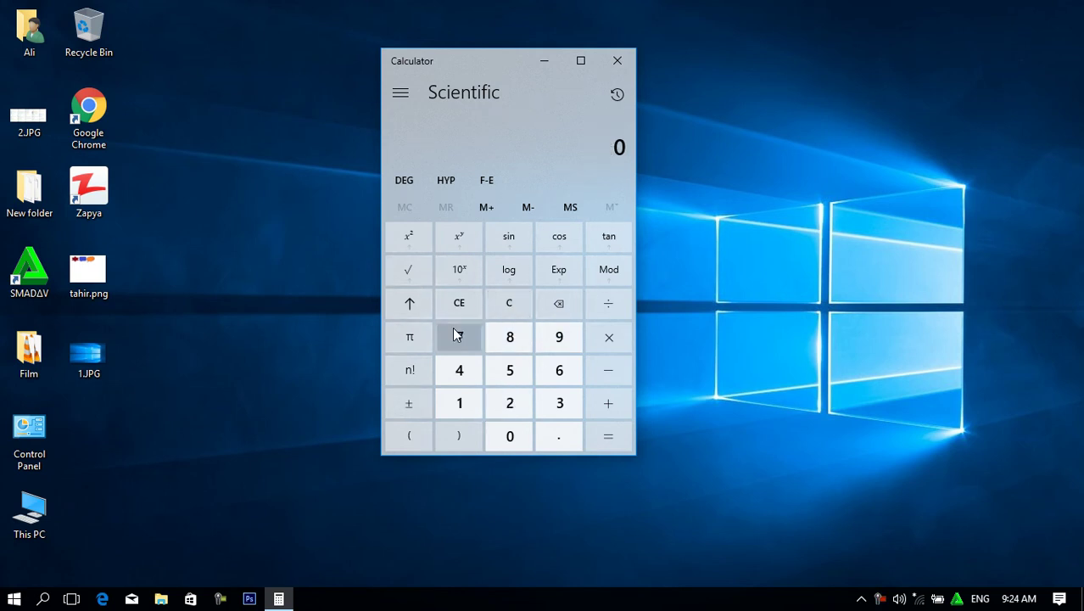
Switch the calculator from Scientific to Programmer mode and reposition its window.
key(slash)
drag(503, 75, 534, 81)
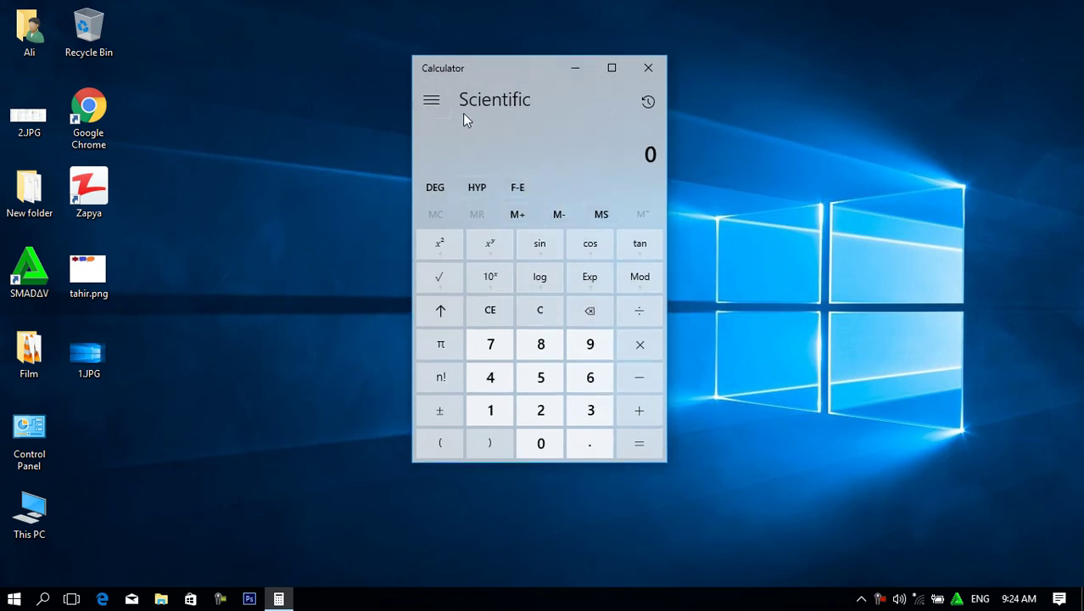
click(431, 102)
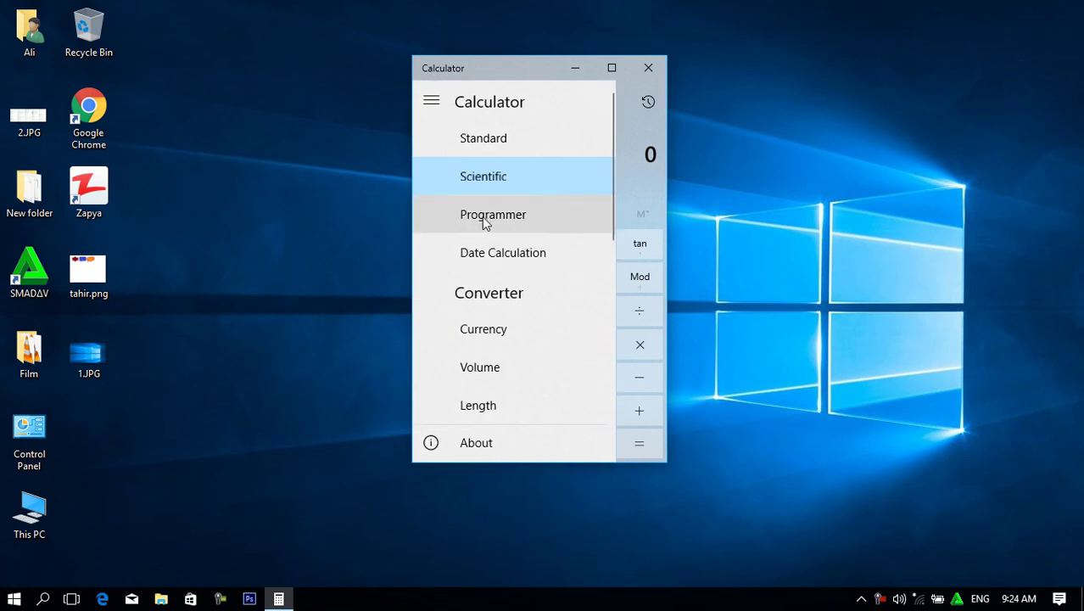
click(482, 217)
drag(490, 74, 520, 71)
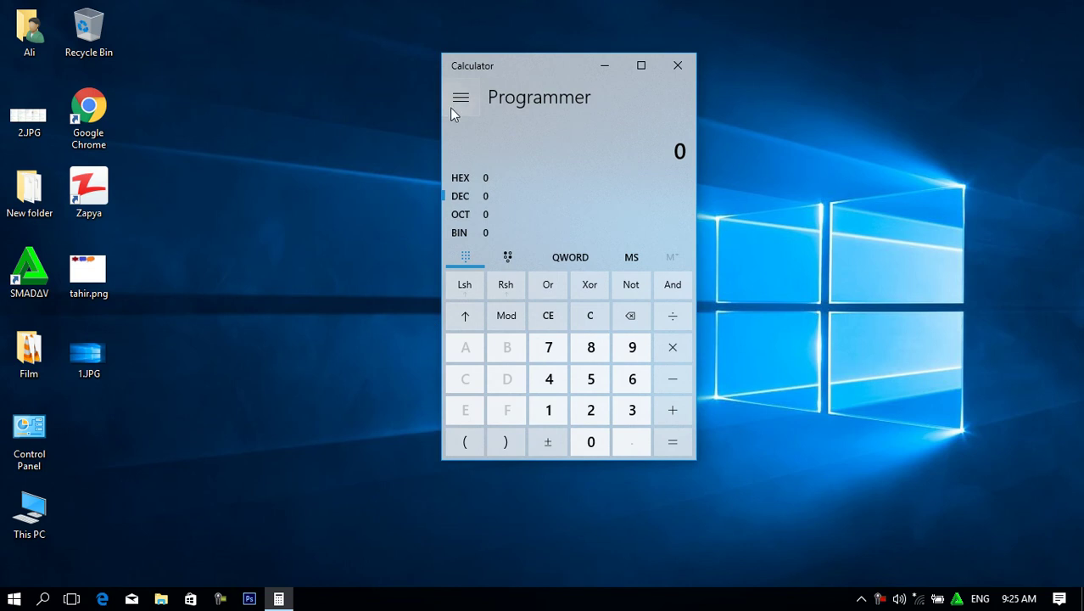
Browse the available calculator modes and converters, and return to Programmer mode.
click(460, 100)
drag(640, 144, 642, 85)
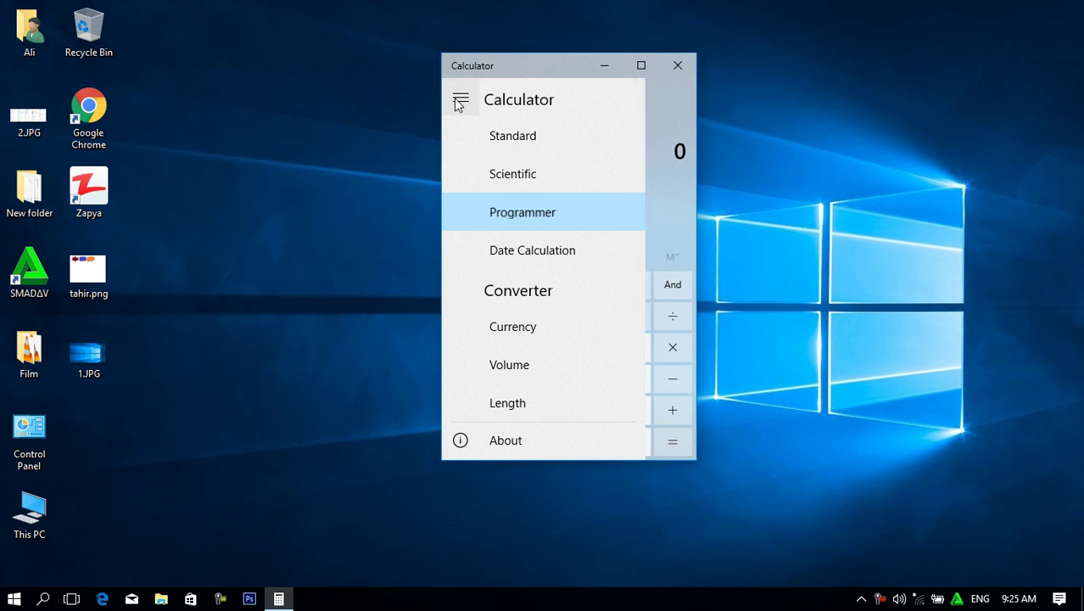
click(525, 211)
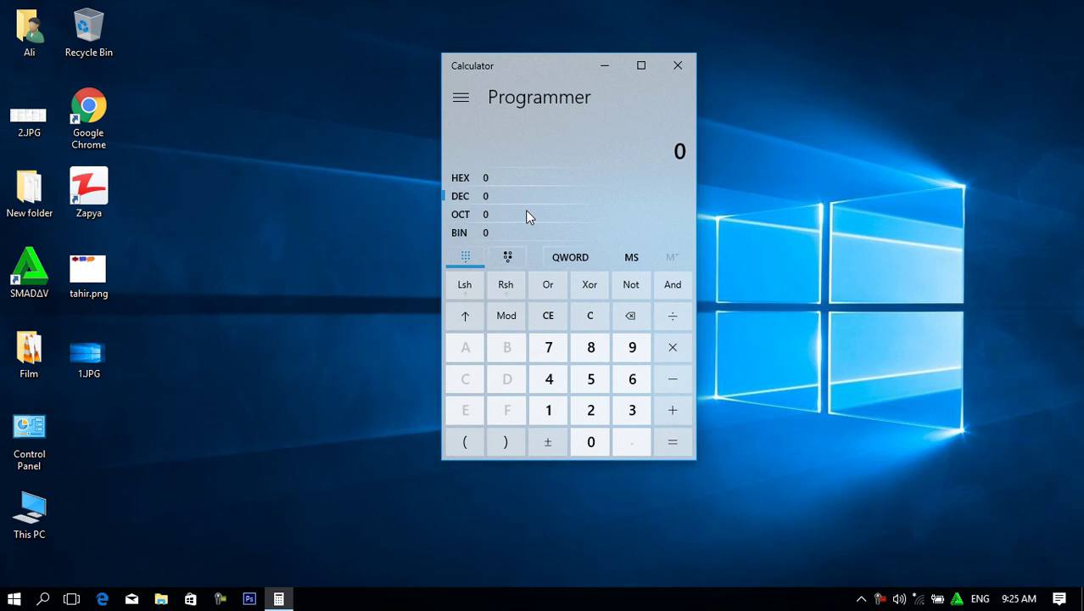
Enter the decimal number 45 to convert it to hexadecimal, octal and binary.
drag(539, 66, 419, 75)
click(428, 389)
click(469, 388)
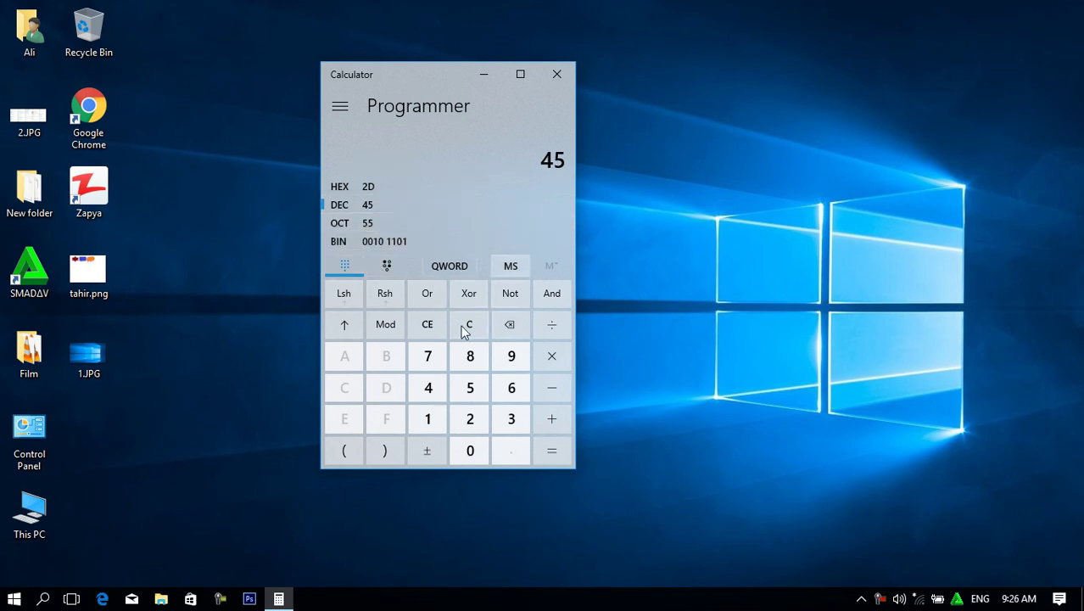
Switch the calculator to Date Calculation mode and reposition its window.
drag(411, 72, 459, 56)
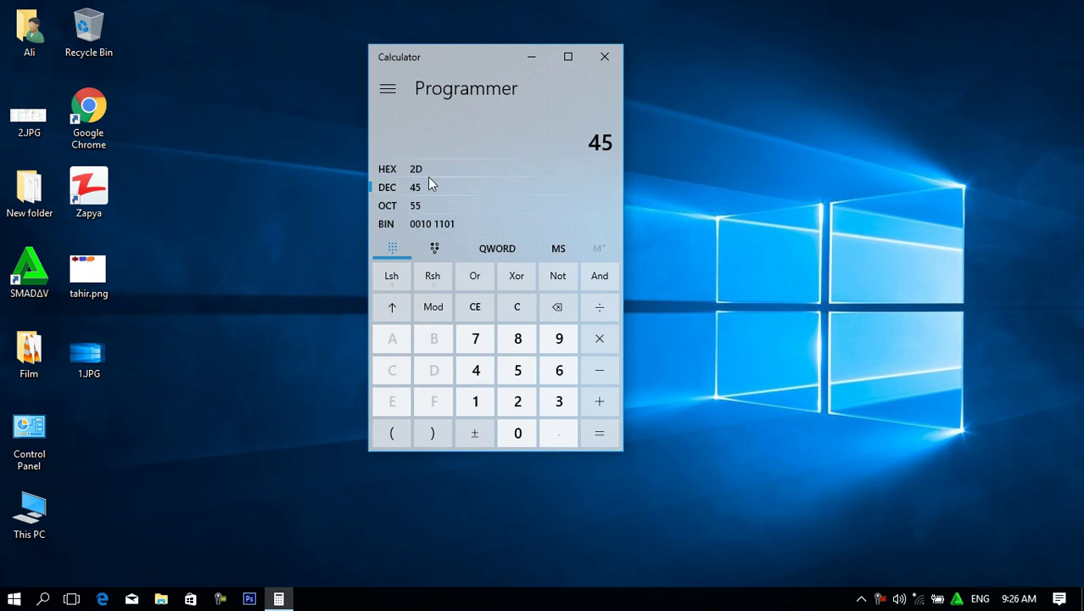
click(388, 88)
click(439, 244)
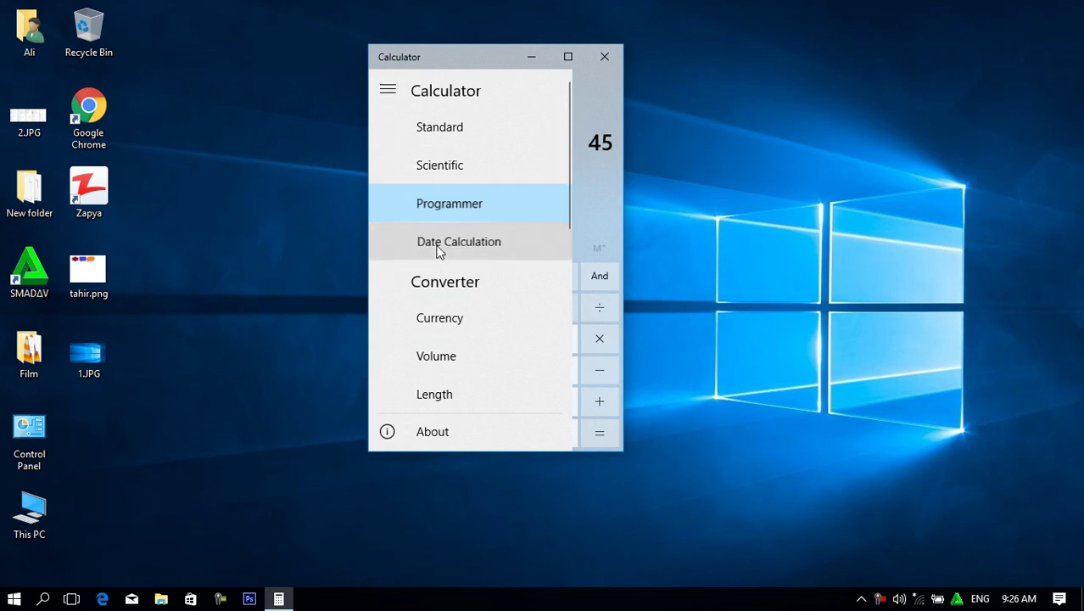
drag(449, 59, 489, 56)
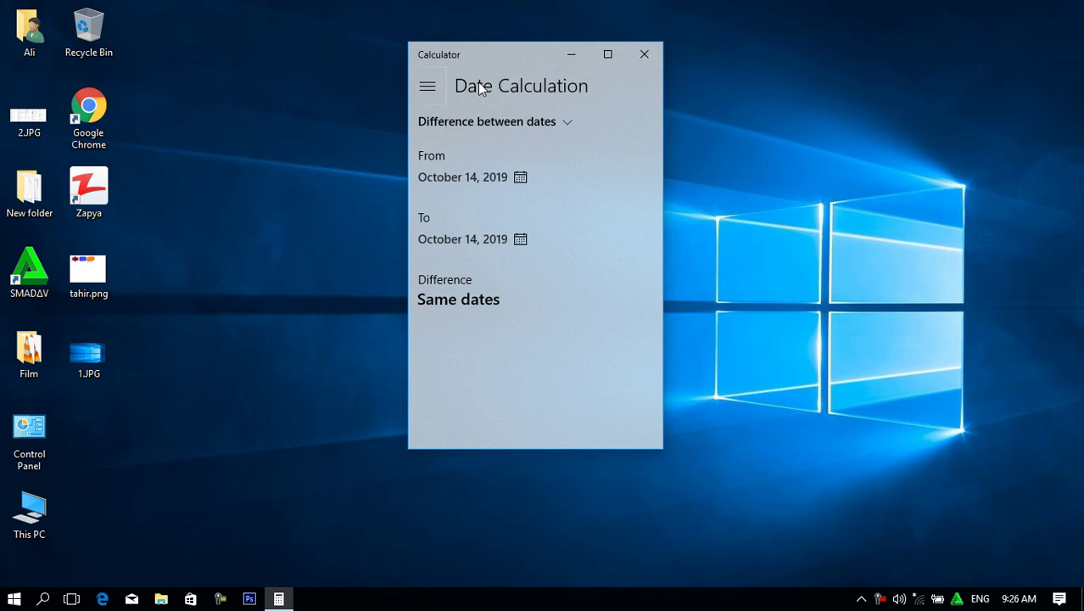
Switch the calculator from Date Calculation back to Programmer mode.
click(428, 88)
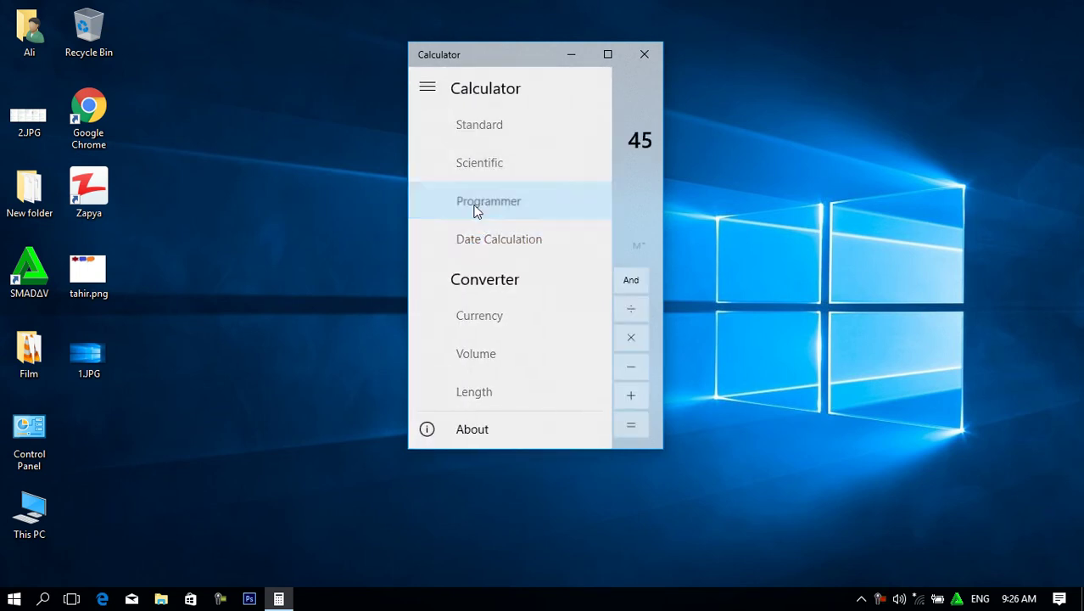
click(474, 210)
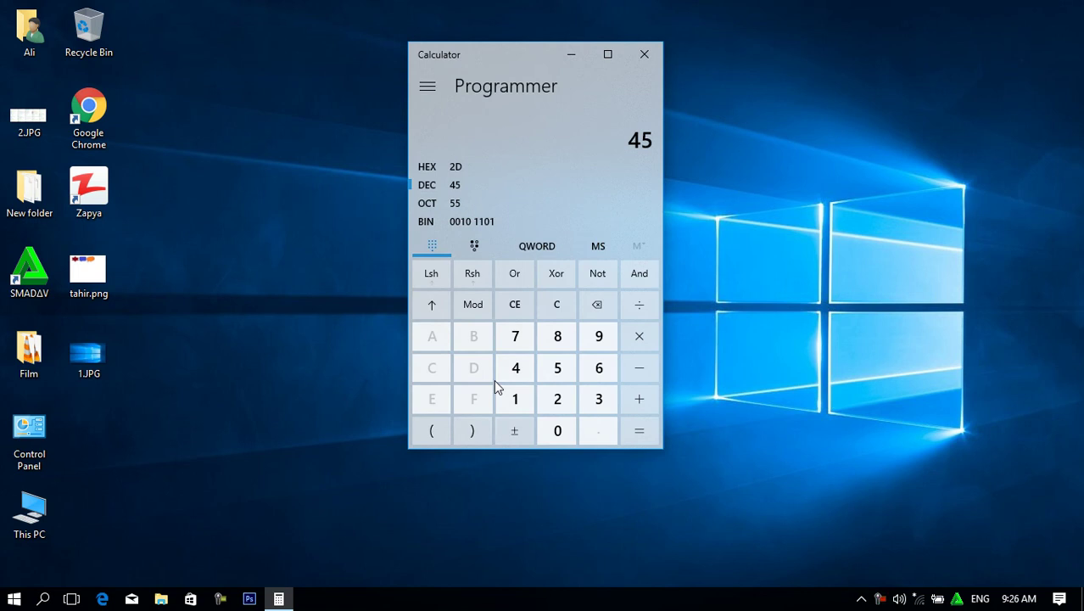
Open Notepad and enter an opening <html> tag with the closing </html> tag on the line below.
key(super+r)
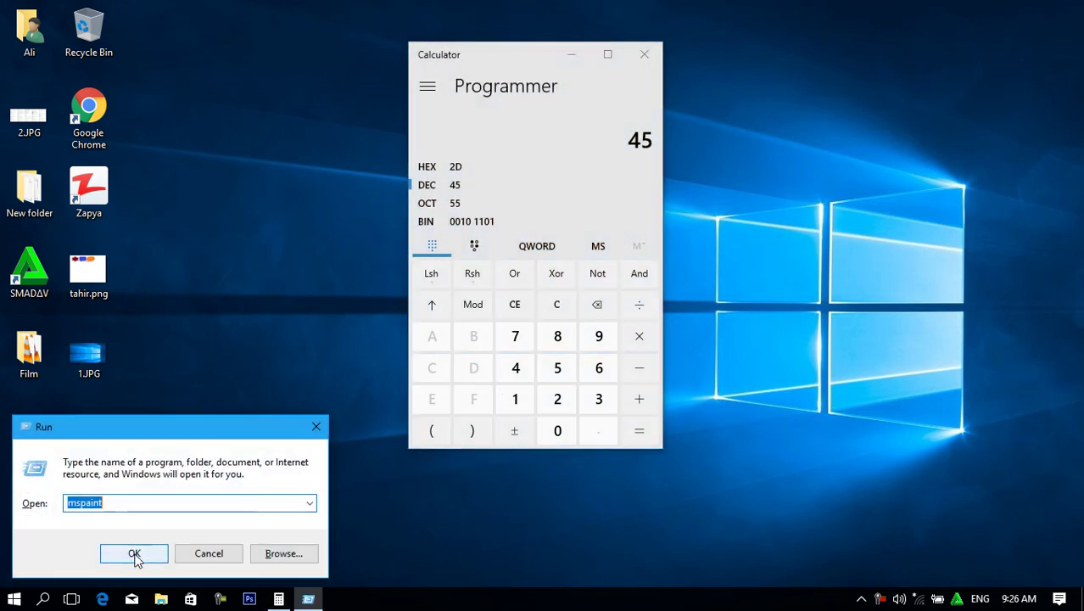
text(notepad)
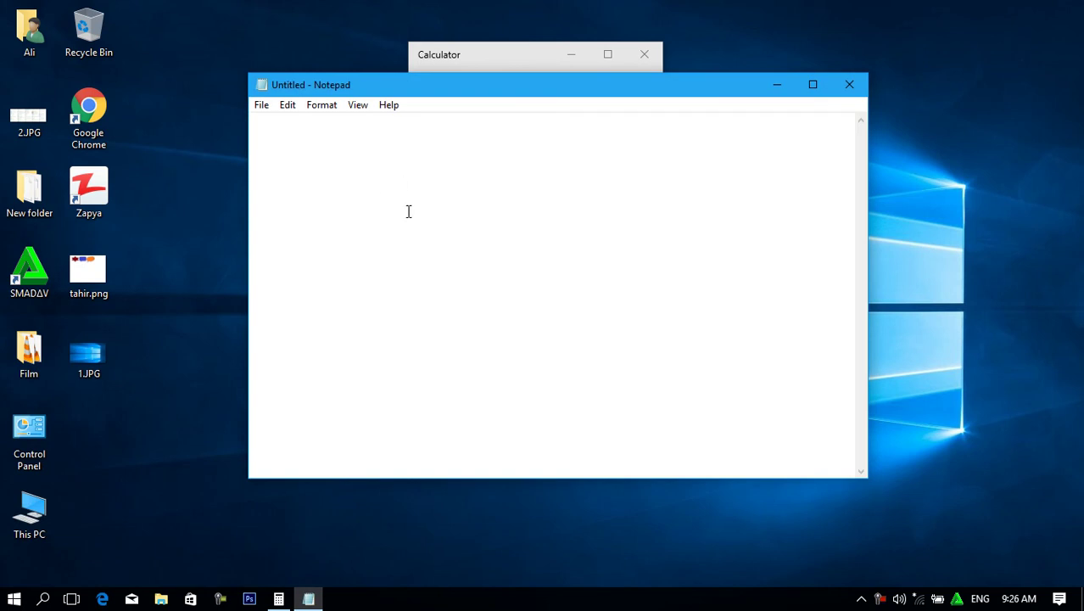
text(<html>)
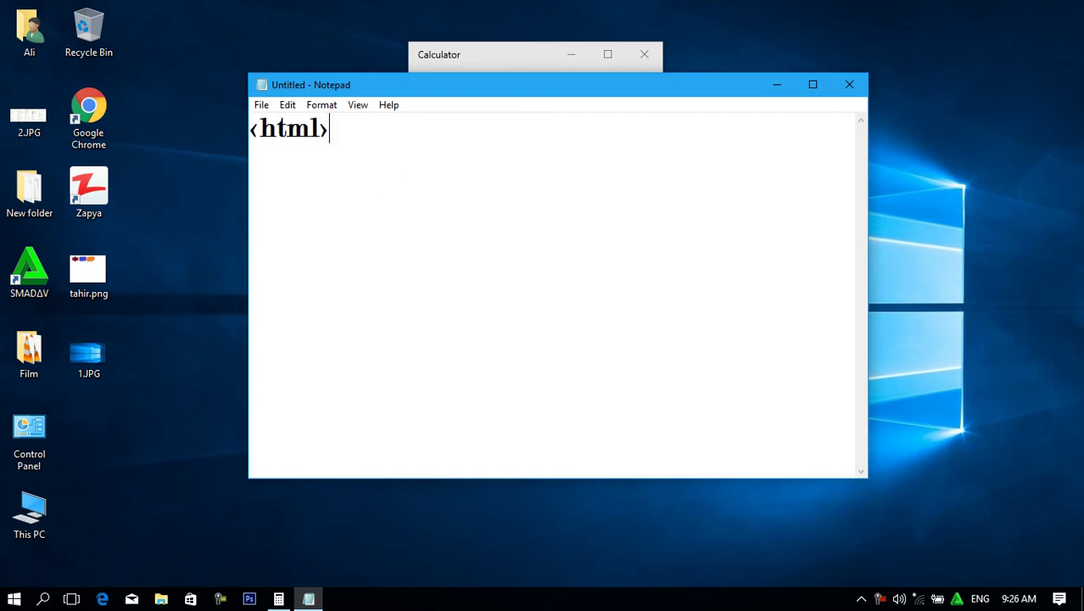
key(Return)
text(</html>)
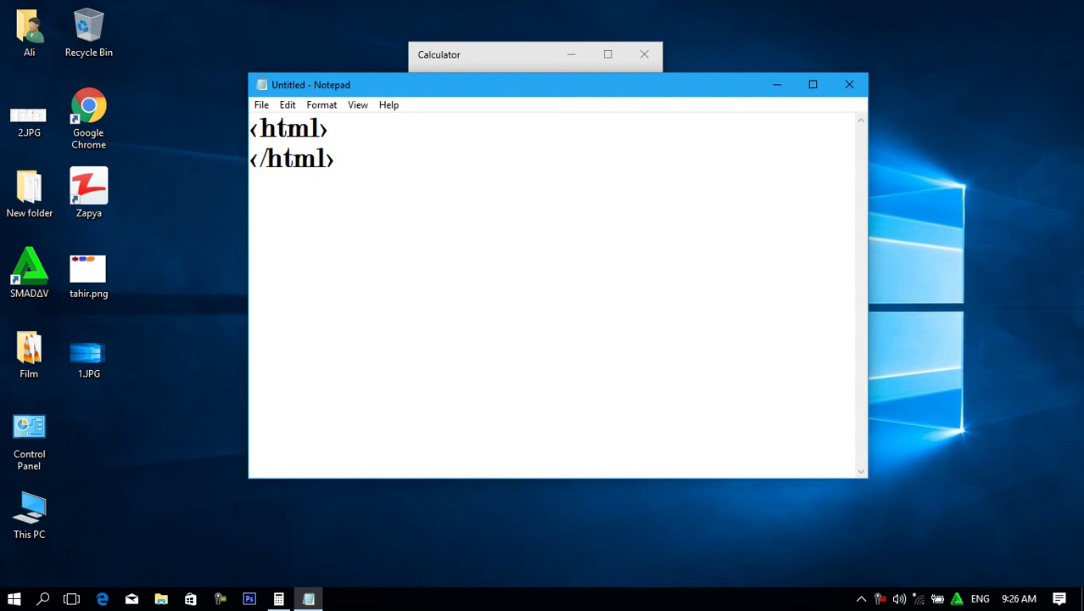
Insert the line "<p> this is my first paragraph </p>" between the opening and closing html tags.
key(Up)
key(Return)
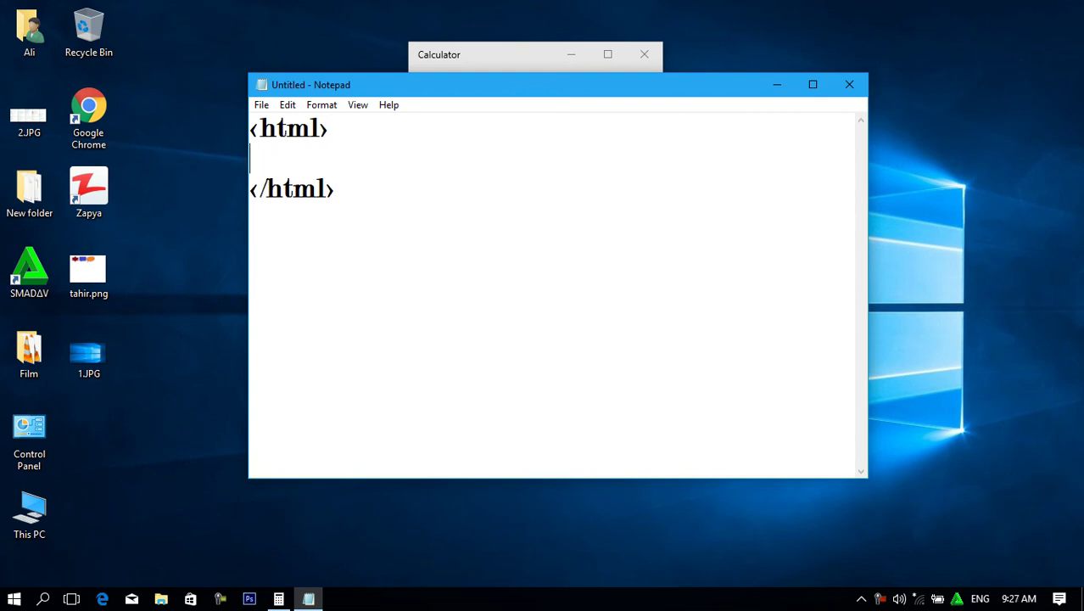
text(p)
key(BackSpace)
text(<p> this)
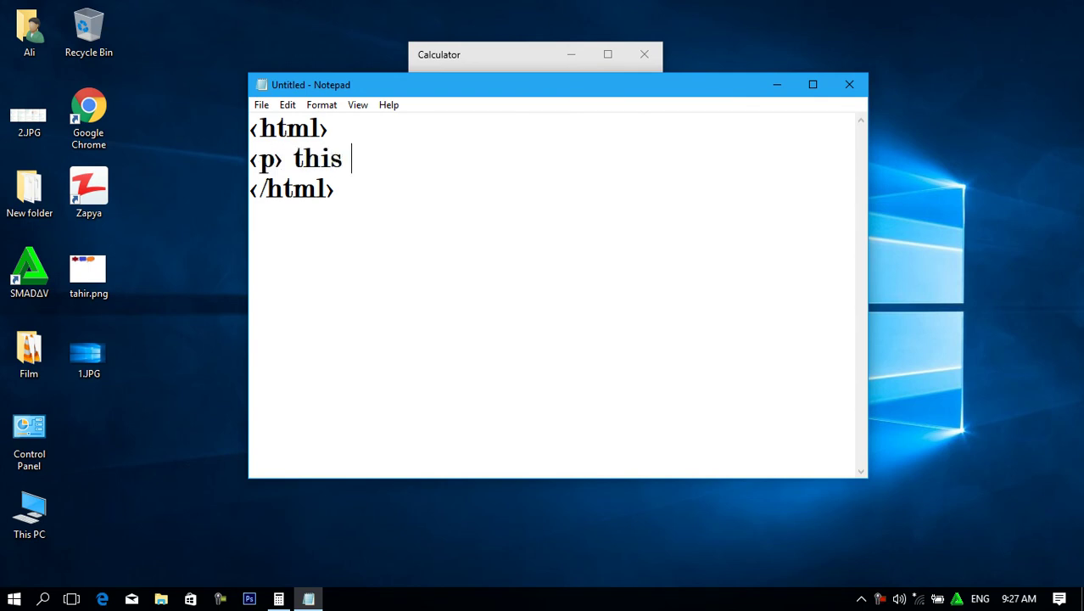
text( is my for)
key(BackSpace)
key(BackSpace)
text(irst paragaraph)
key(BackSpace)
key(BackSpace)
key(BackSpace)
key(BackSpace)
key(BackSpace)
text(raph </p>)
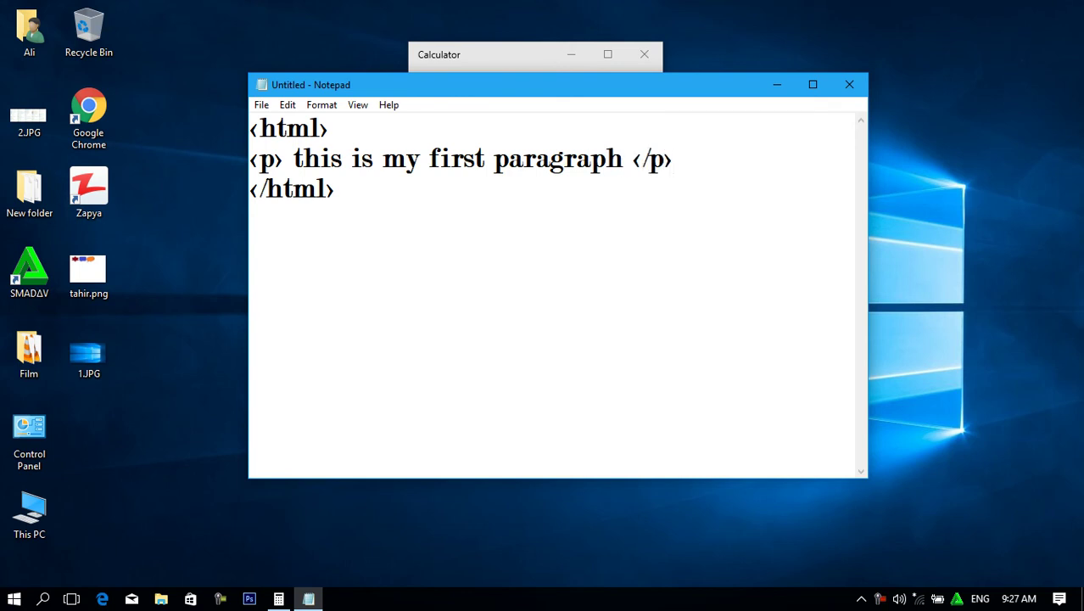
Add a blank line below the paragraph and enclose the paragraph in <font> and </font> tags.
key(Return)
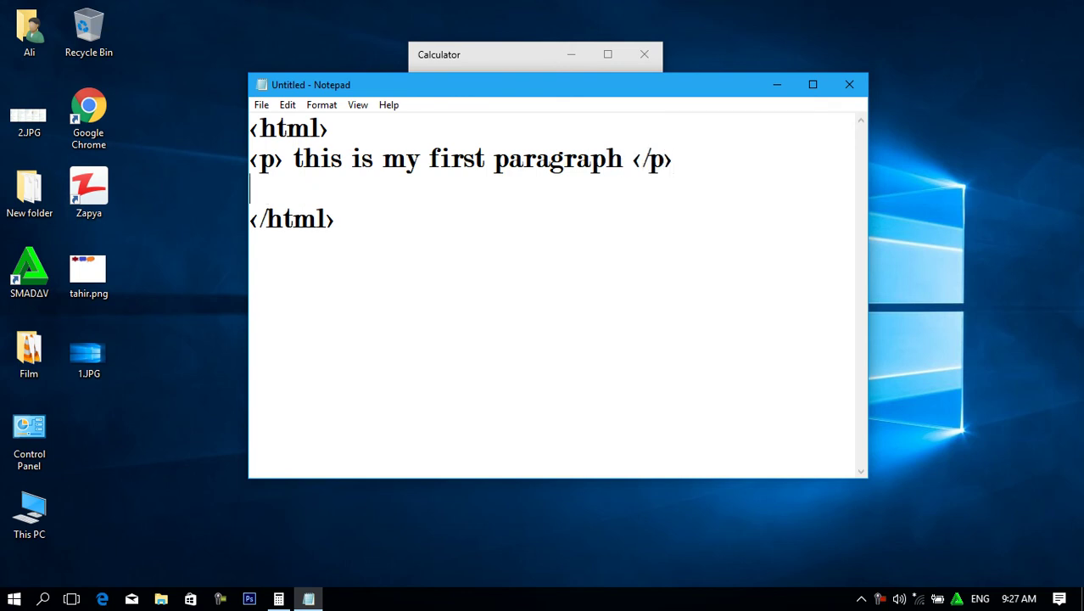
key(Up)
text(<font>)
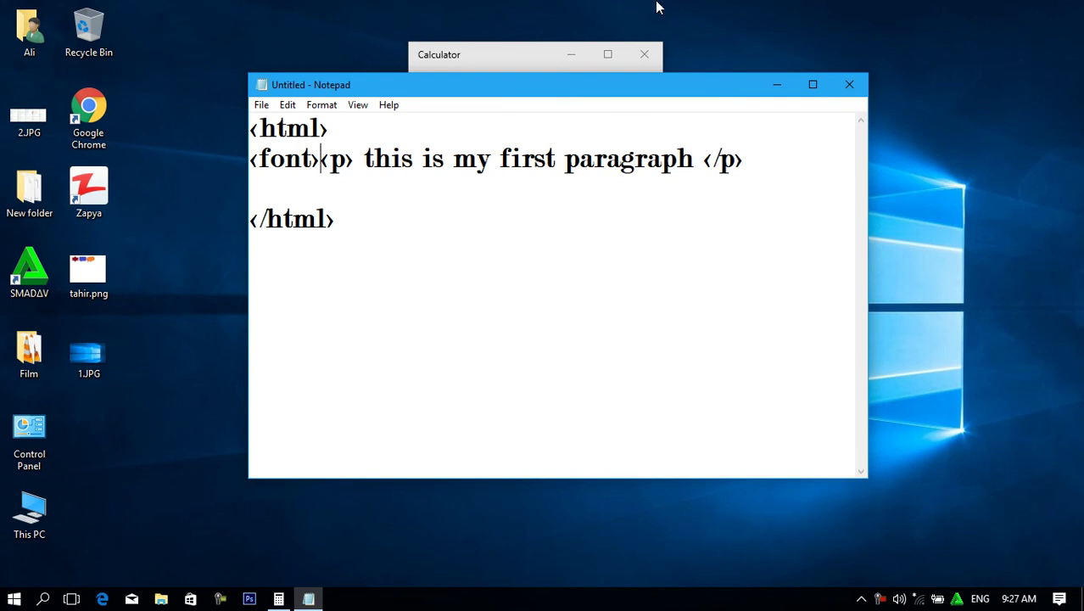
click(753, 151)
text(</font>)
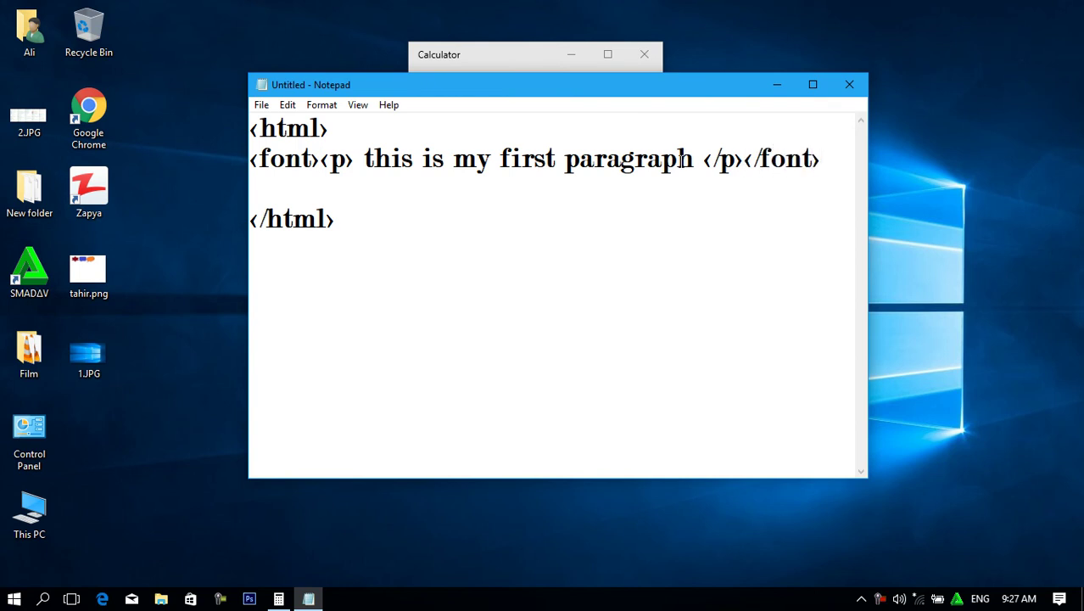
Add "color: " inside the opening font tag.
click(314, 157)
text(coor)
key(BackSpace)
key(BackSpace)
text(lor)
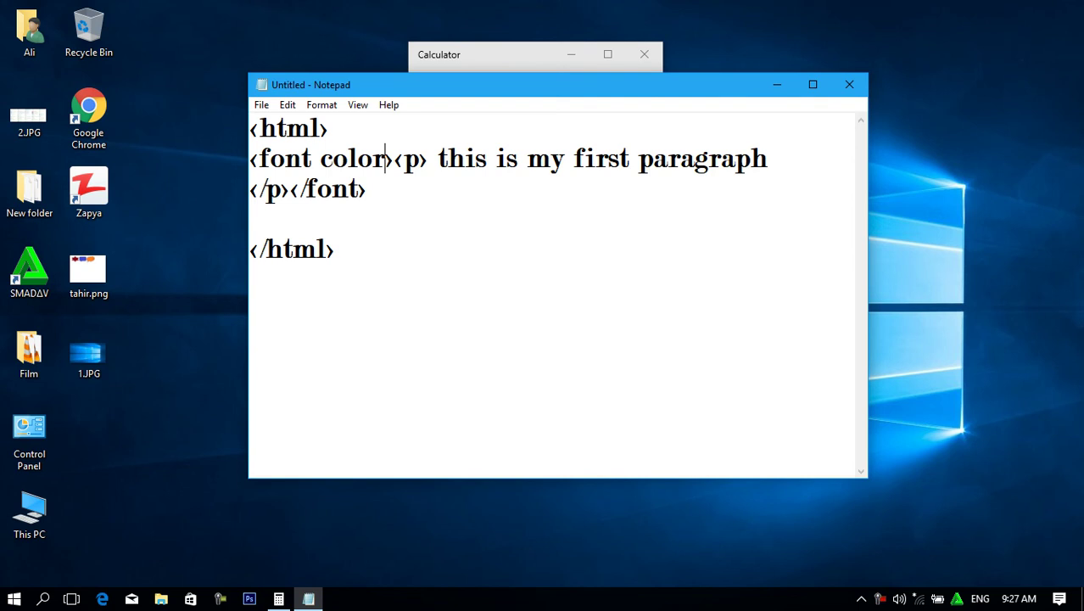
text(:)
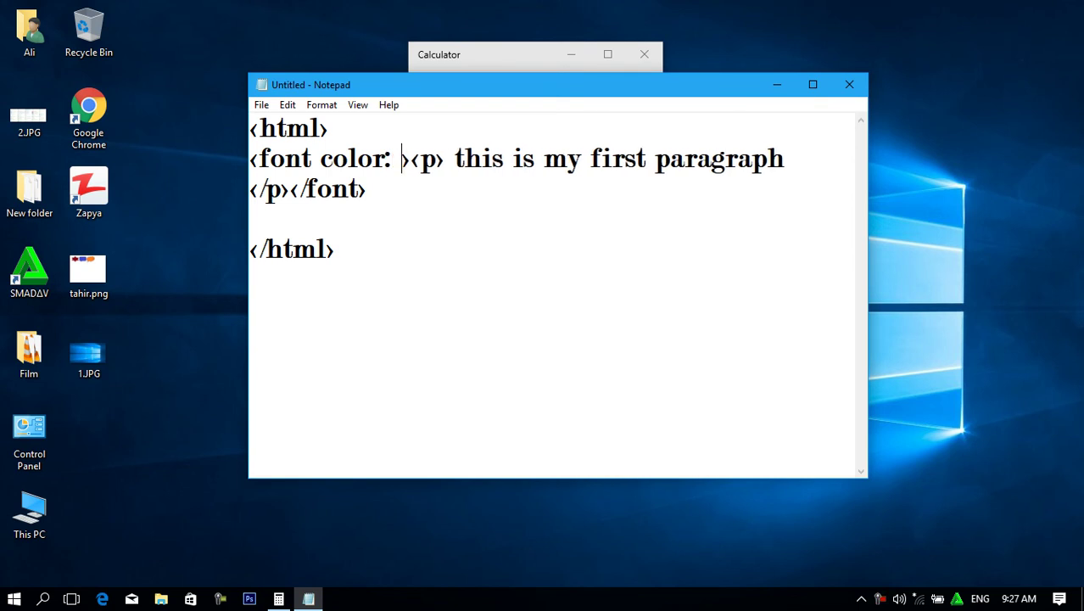
Enter rgb(256,256,256) as the color value in the opening font tag.
key(BackSpace)
key(BackSpace)
text(: r)
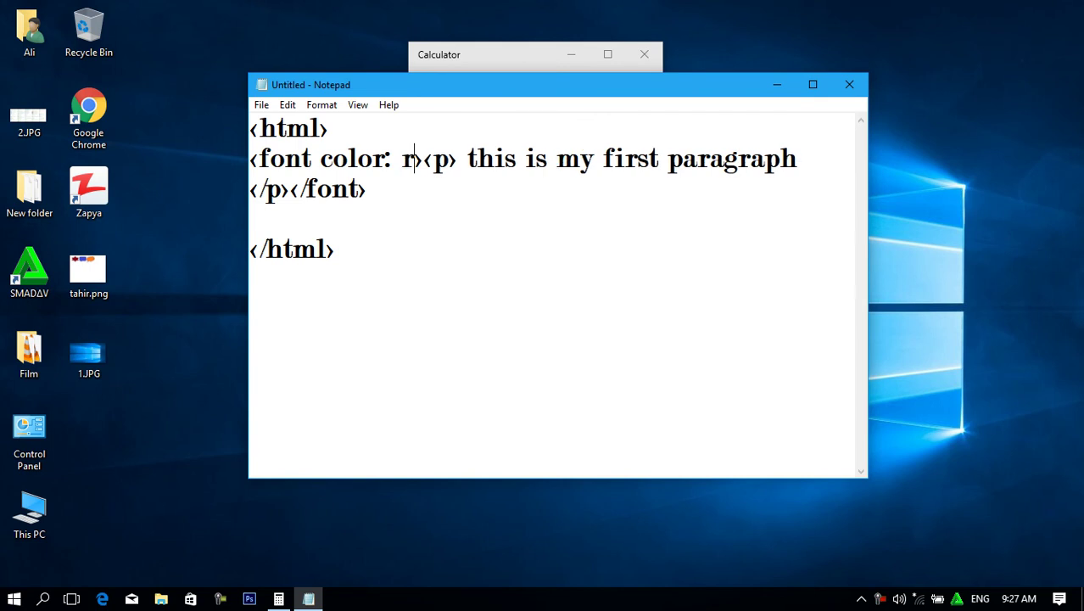
text(gb)
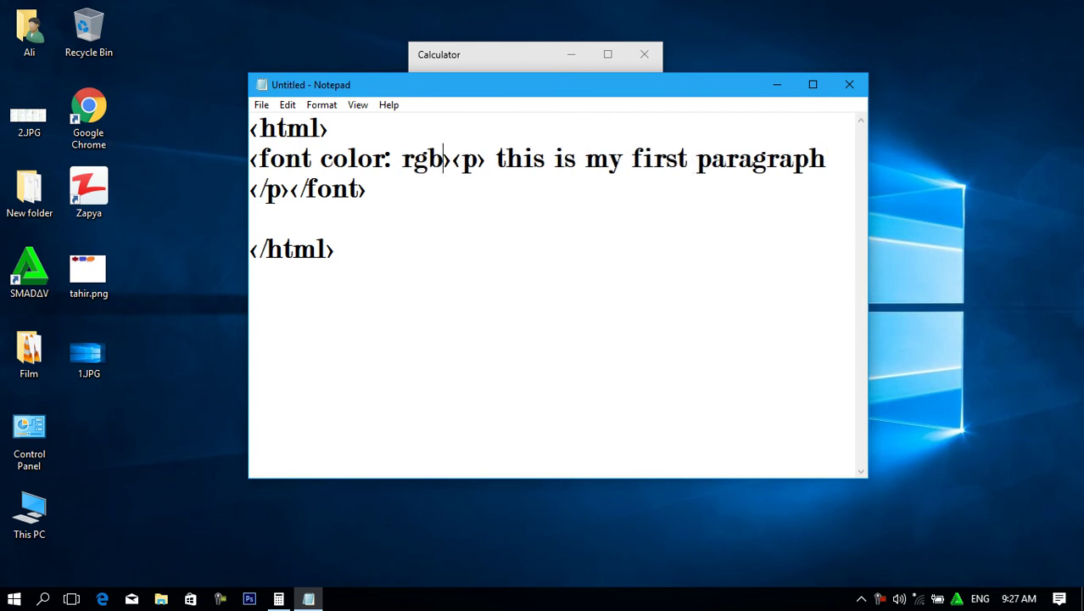
text(())
key(Left)
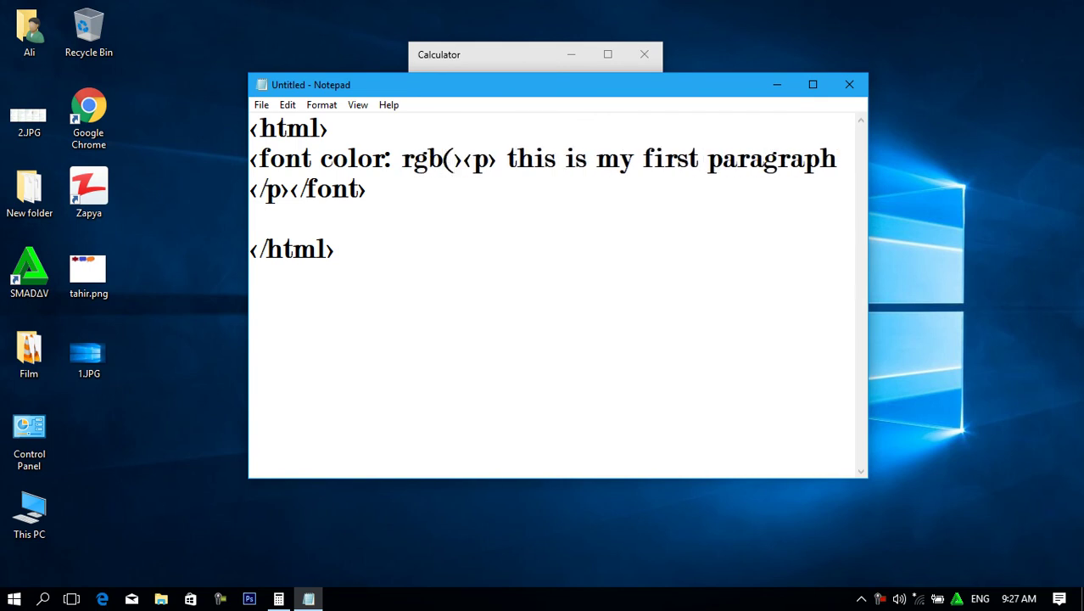
text(2)
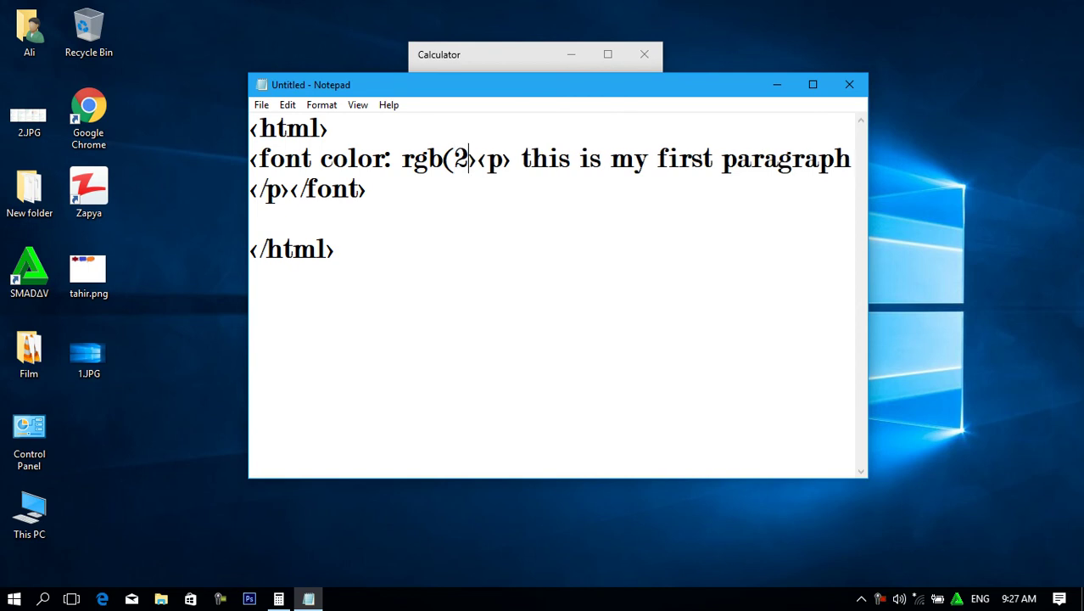
text(56,)
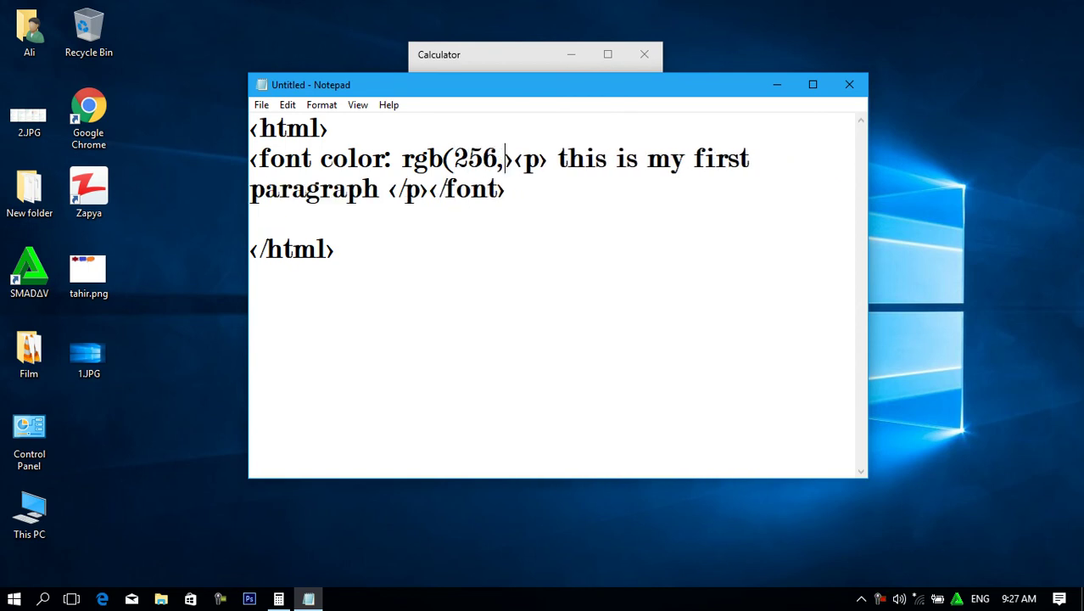
text(256,)
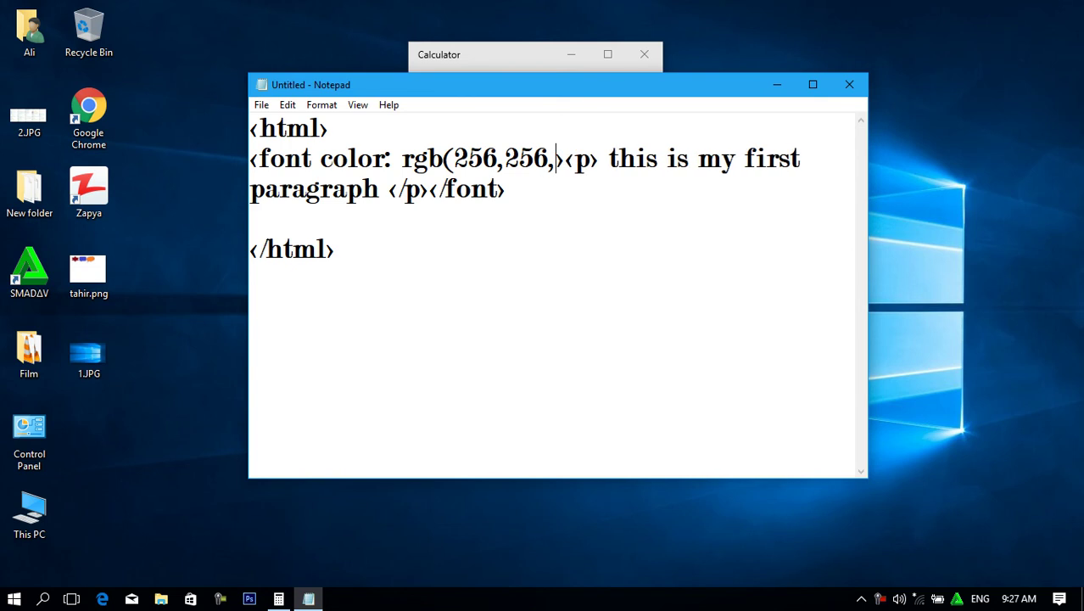
text(256)
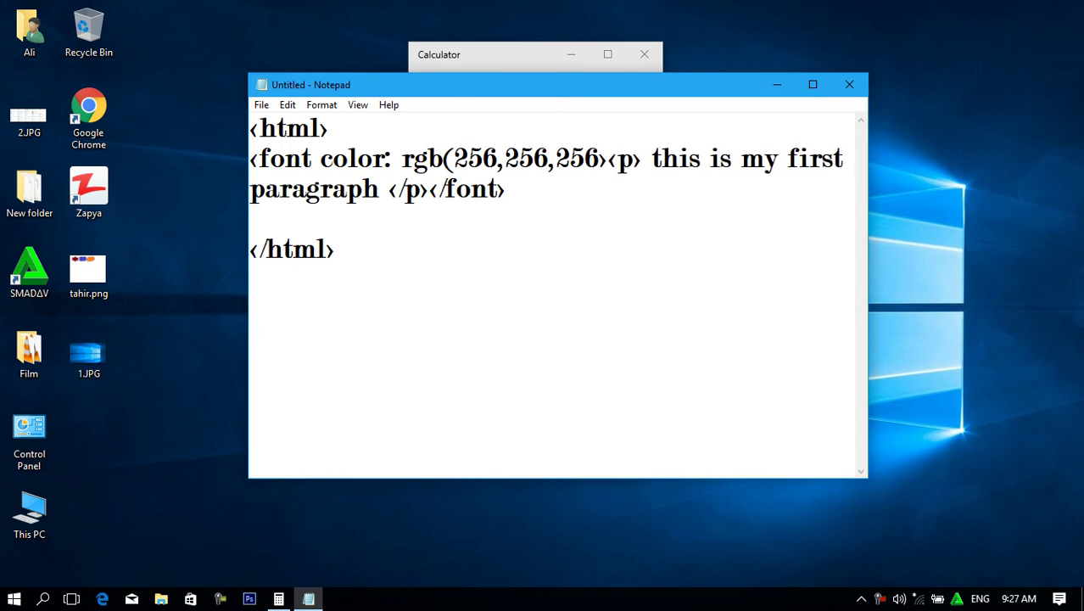
text())
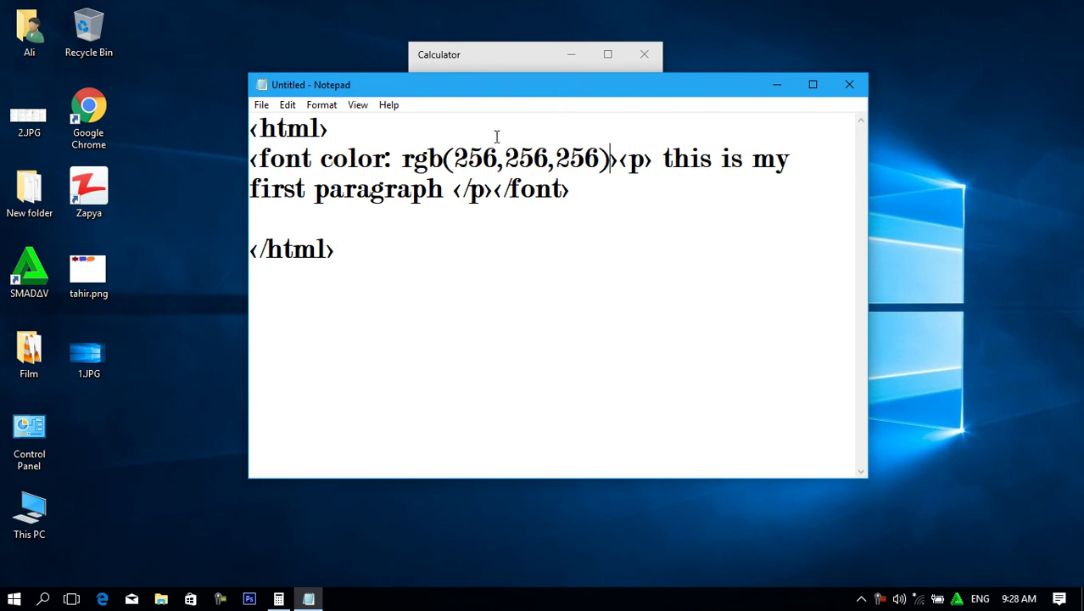
Change the first rgb component to 200 and the second to 150.
click(483, 159)
key(BackSpace)
key(BackSpace)
text(00)
click(550, 159)
key(BackSpace)
key(BackSpace)
key(BackSpace)
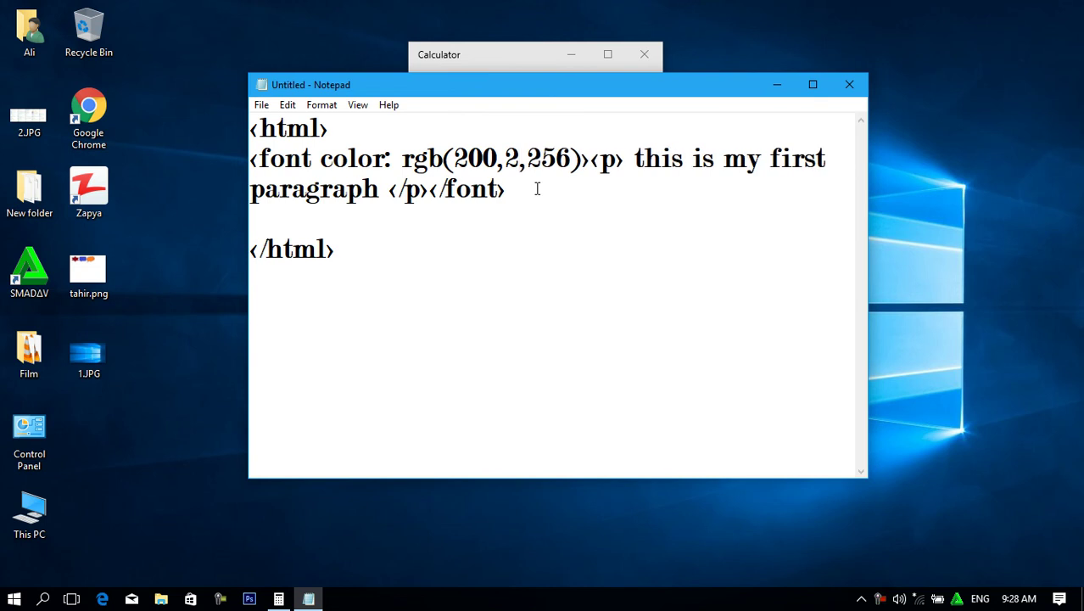
text(150)
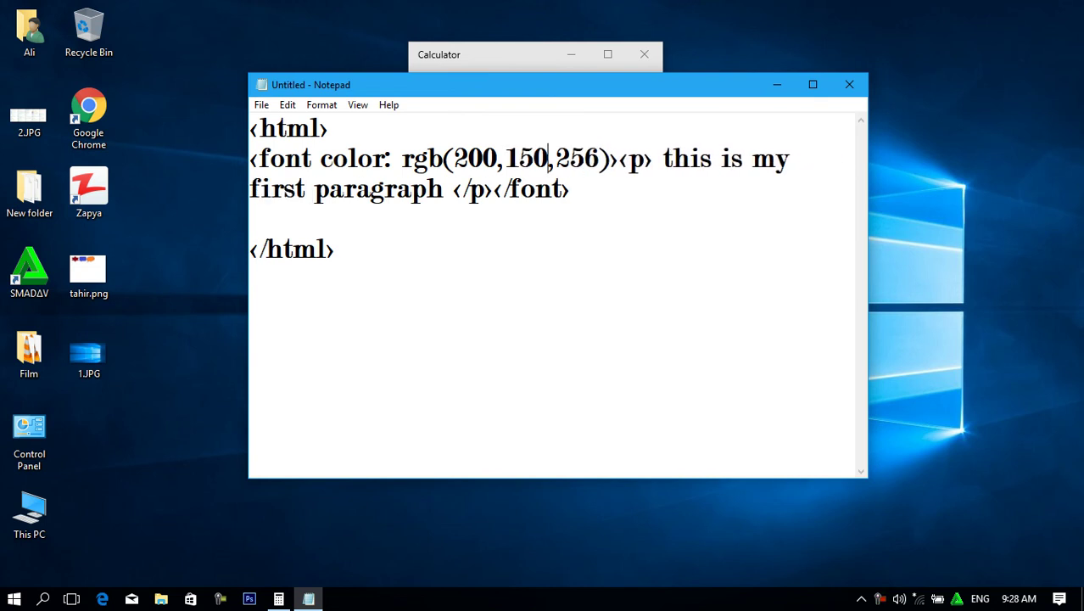
Delete the whole rgb value from the opening font tag, keeping "color: ".
click(600, 163)
click(442, 154)
drag(442, 154, 416, 165)
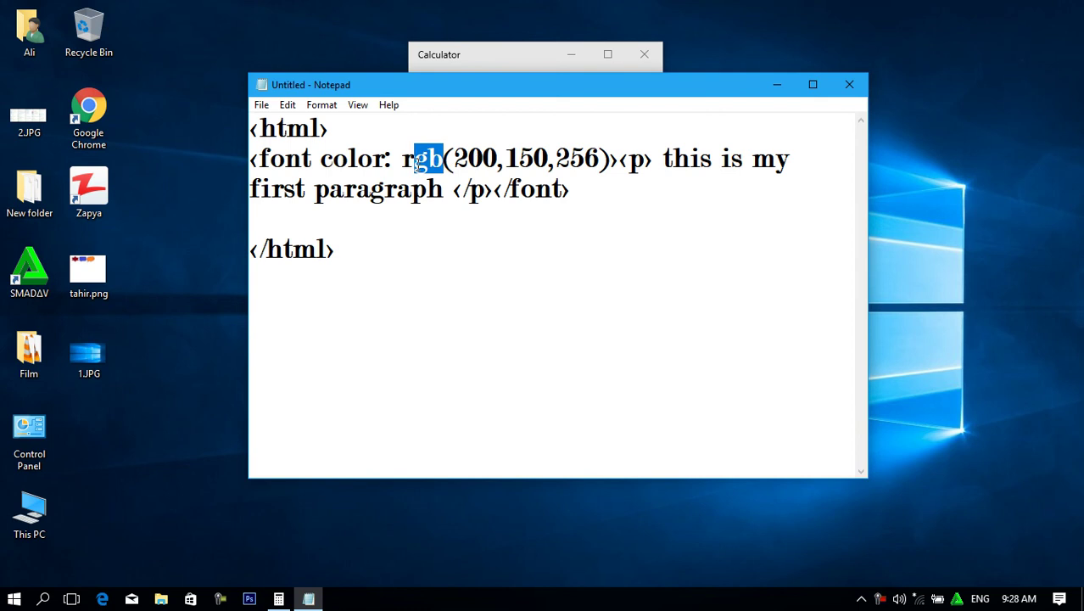
click(442, 161)
drag(442, 161, 400, 163)
drag(609, 160, 407, 156)
key(BackSpace)
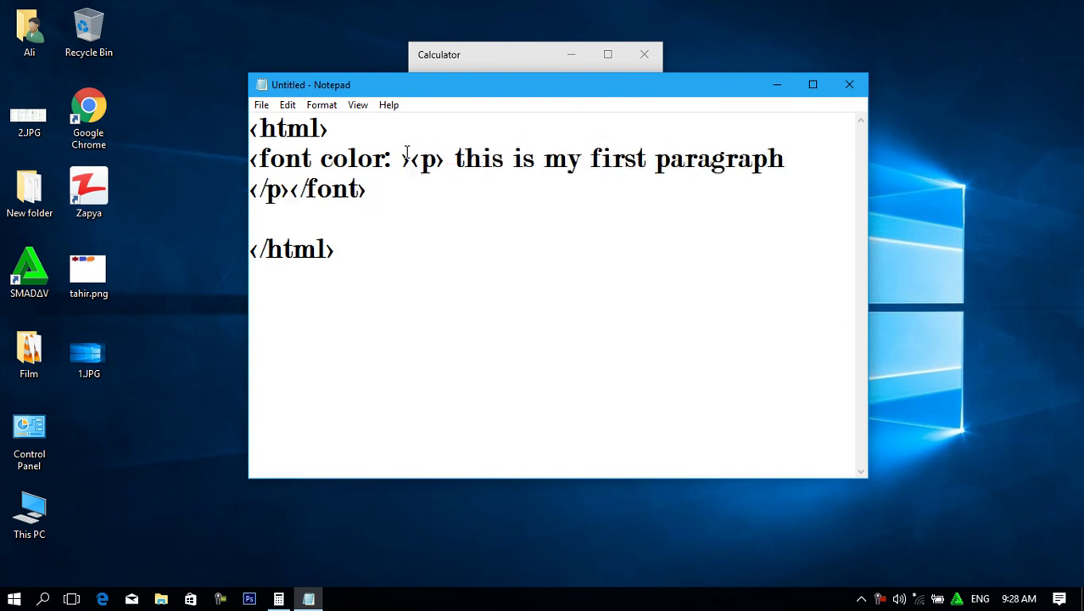
Enter the hexadecimal code FFF as the font's color value.
text(16)
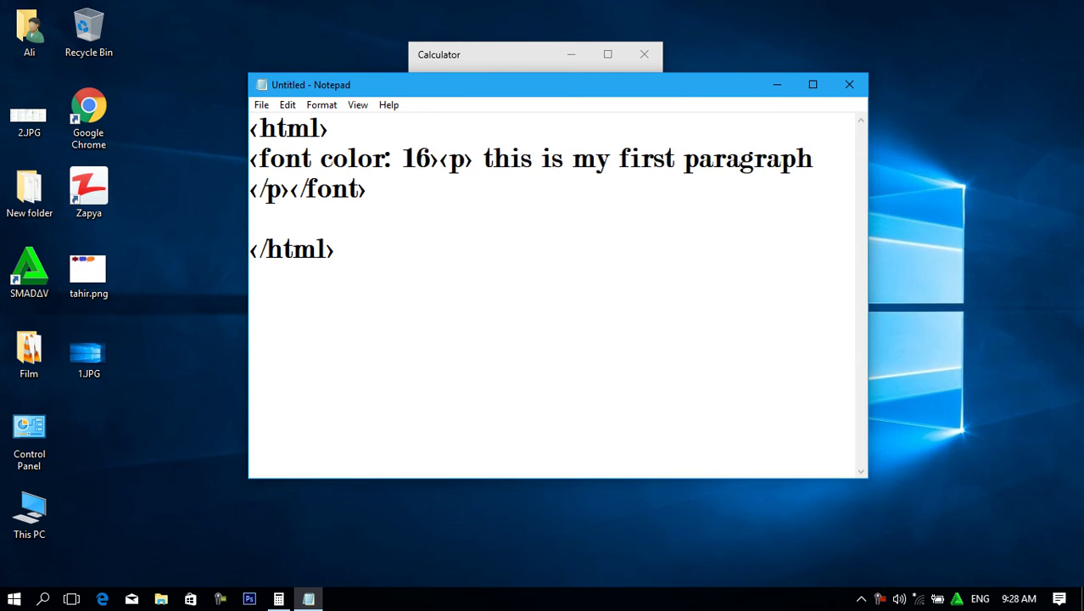
key(BackSpace)
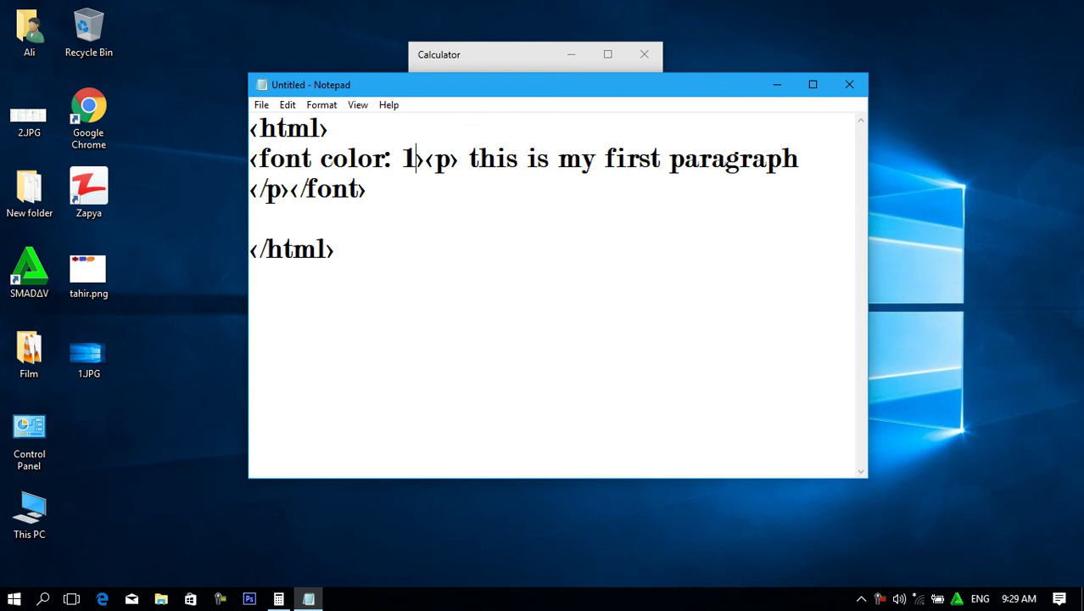
key(BackSpace)
text(F)
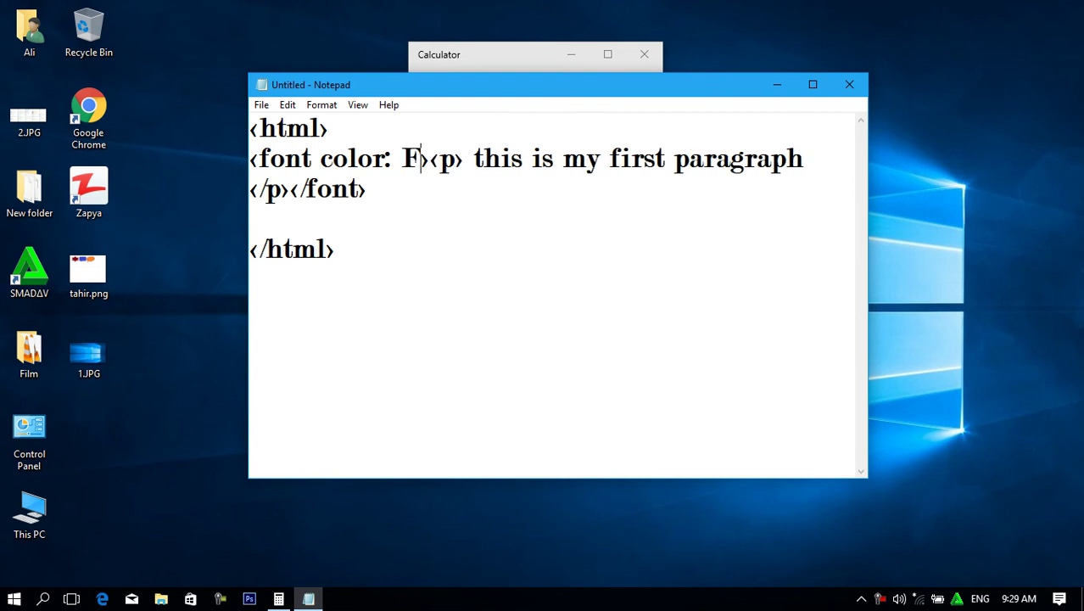
text(FF)
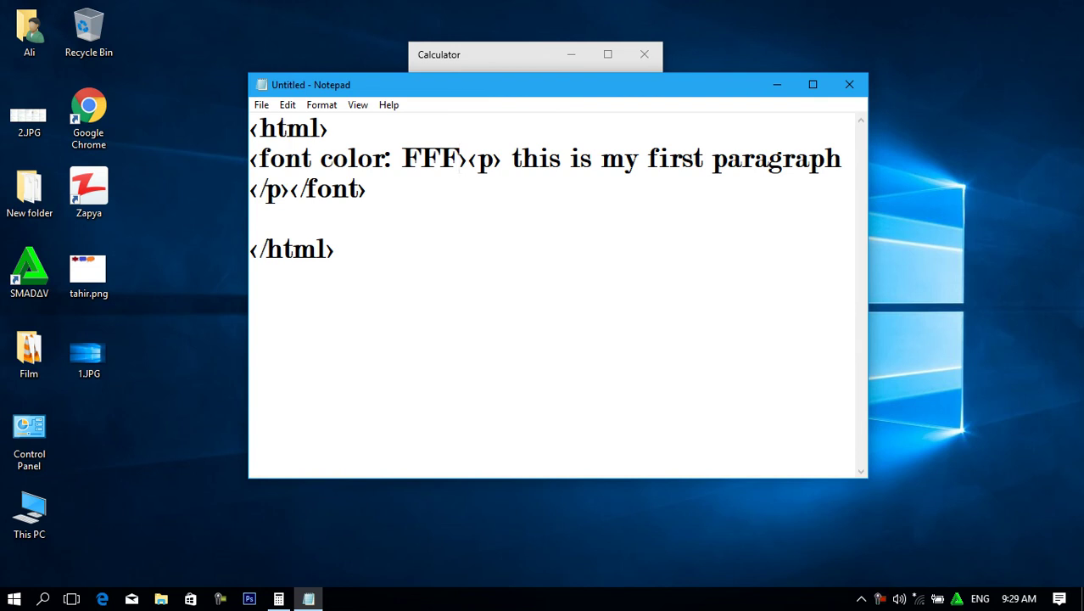
Replace the font's color value with the hexadecimal code DDD.
key(BackSpace)
key(BackSpace)
key(BackSpace)
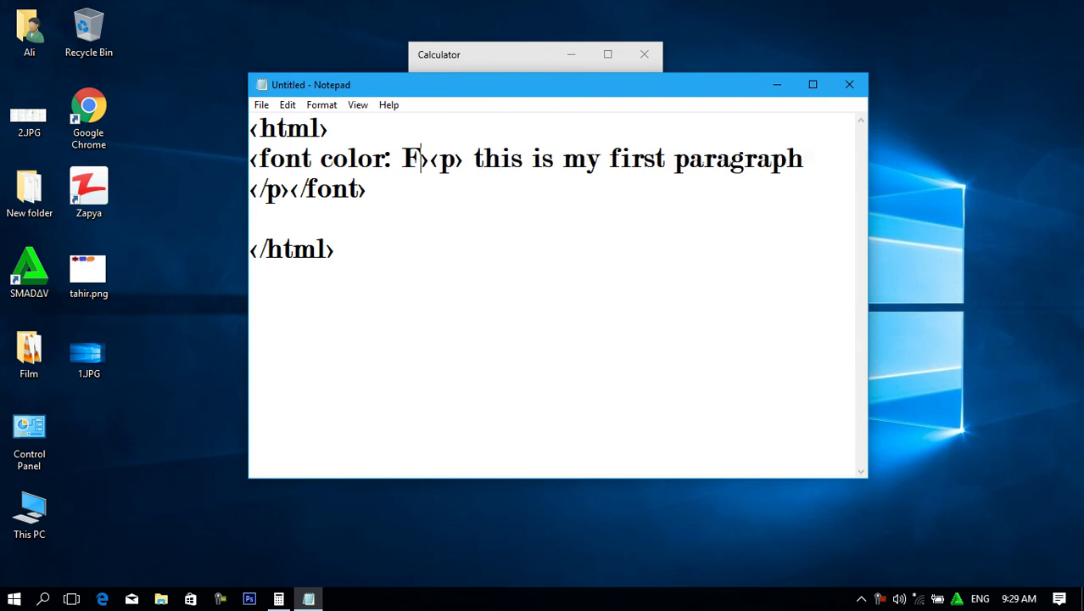
text(DDD)
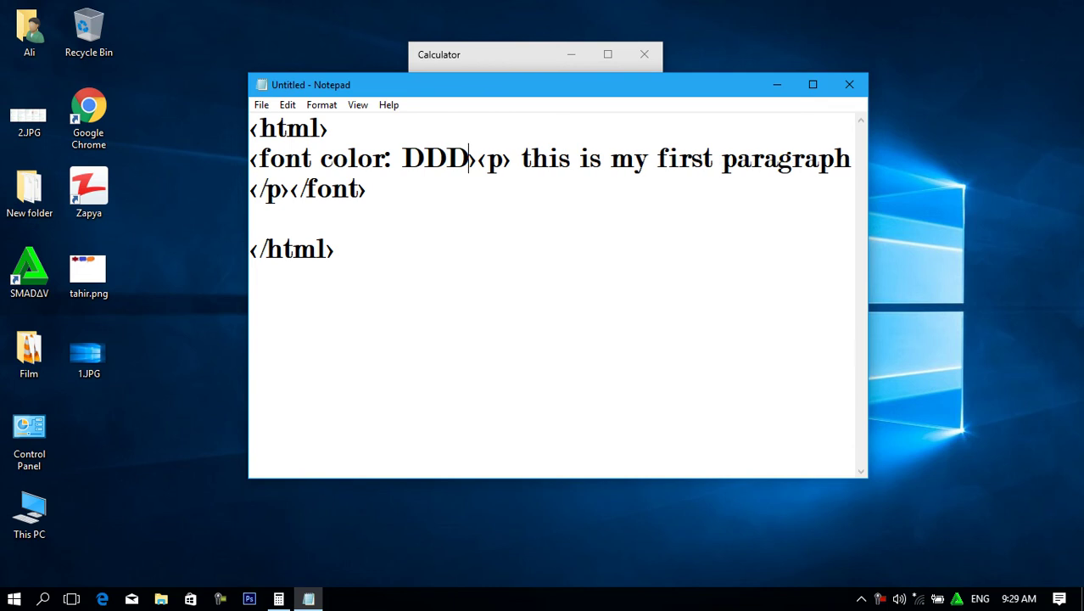
Replace the font's color value with the hexadecimal code F82D.
key(BackSpace)
key(BackSpace)
key(BackSpace)
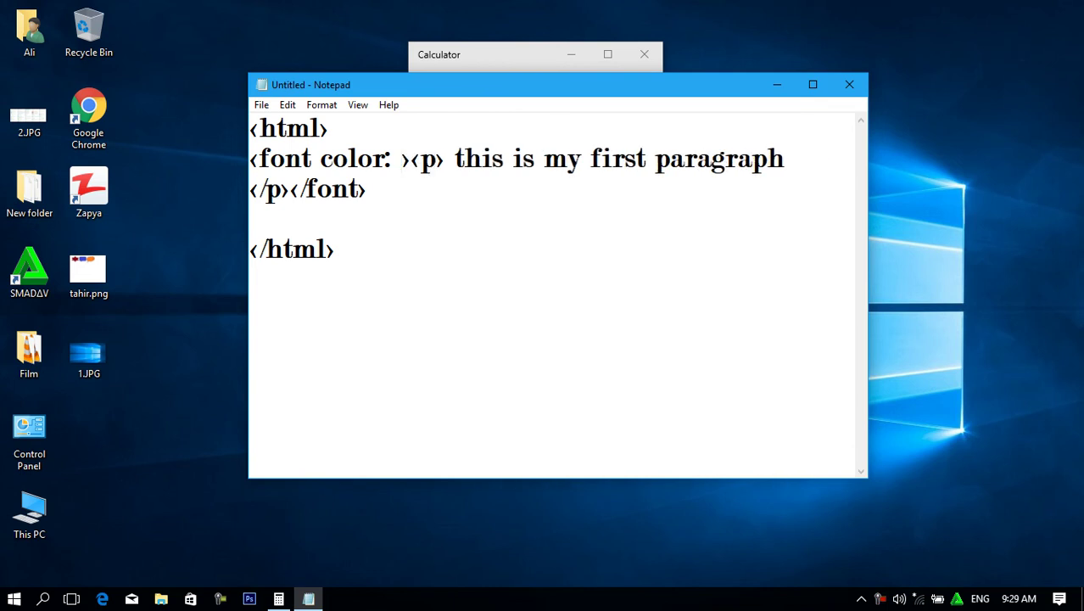
text(F)
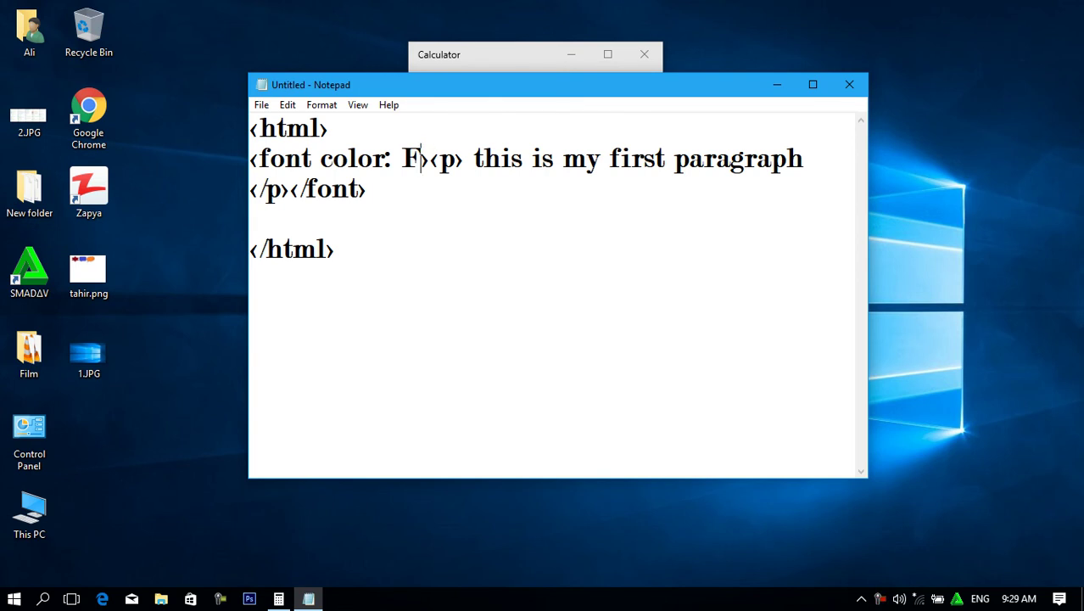
text(88)
key(BackSpace)
key(BackSpace)
text(9)
key(BackSpace)
text(8)
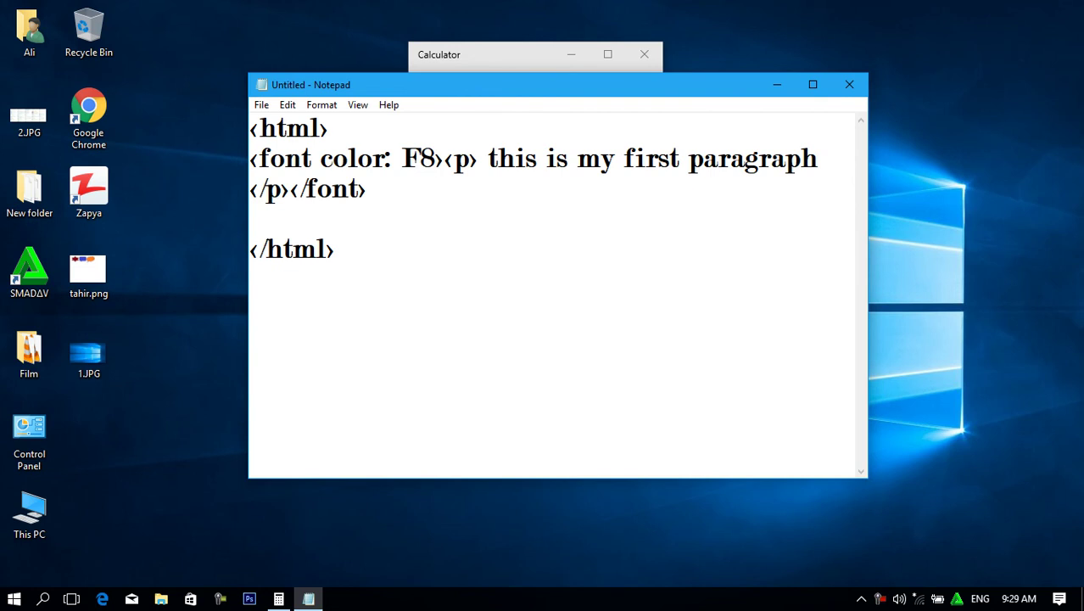
text(2D)
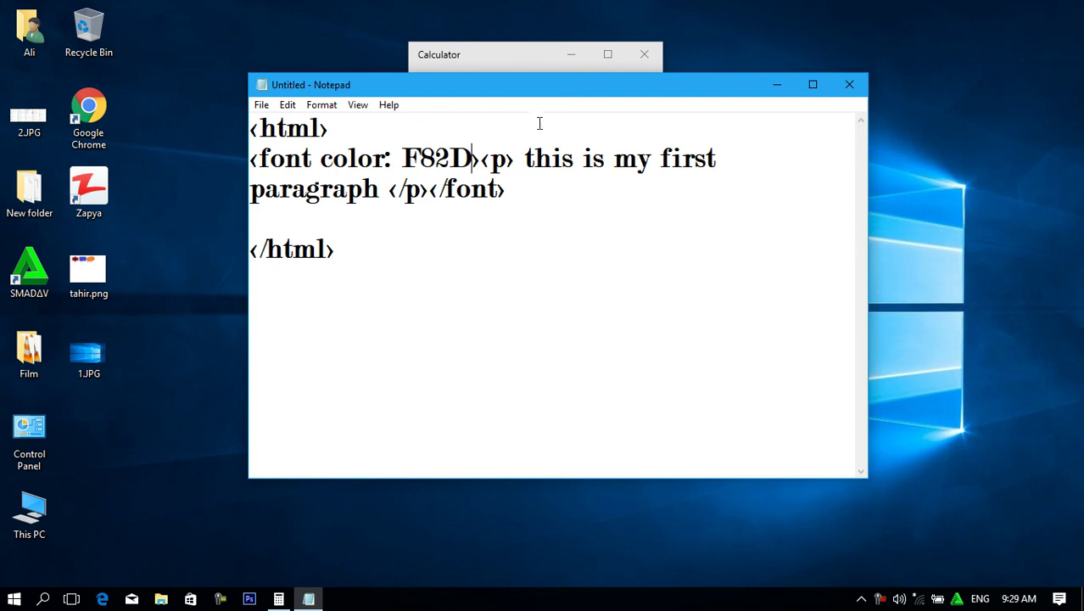
Switch to the Calculator in Programmer mode, clear it and enter the decimal number 45.
click(548, 43)
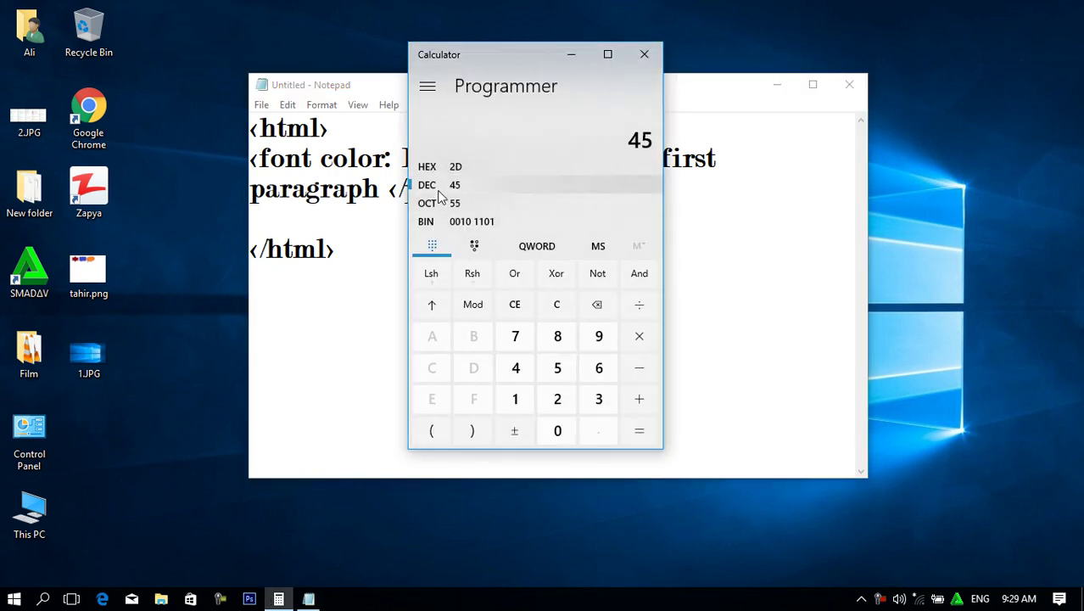
drag(379, 88, 346, 93)
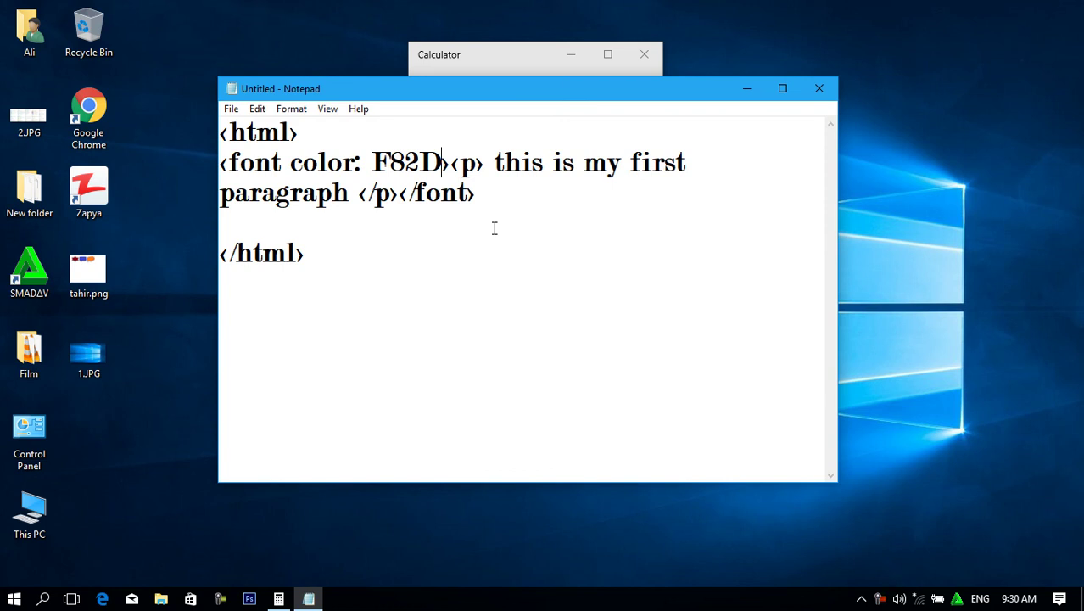
click(502, 53)
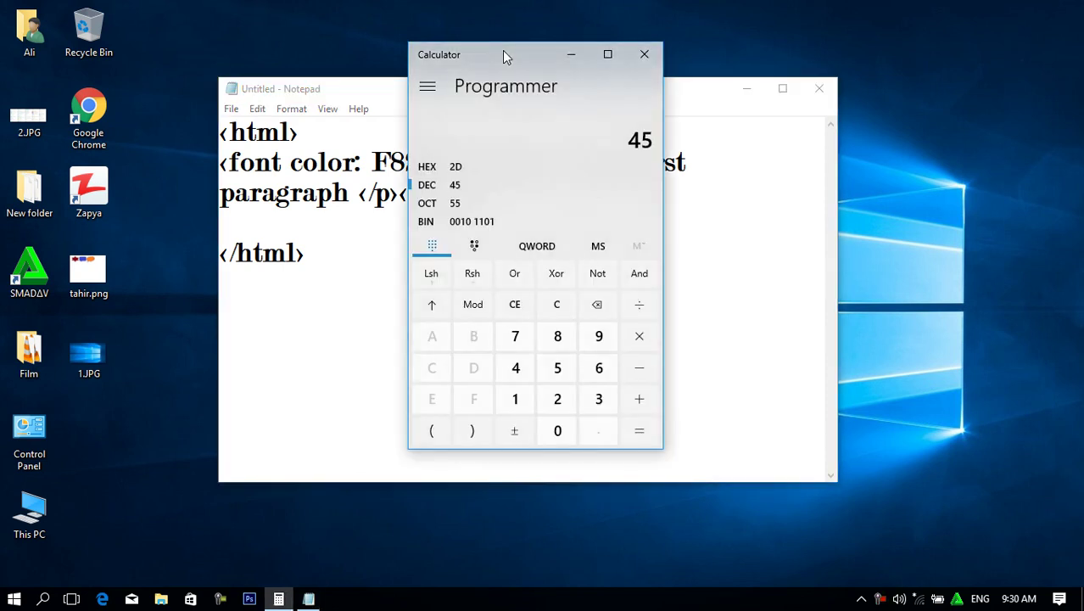
click(556, 306)
click(529, 368)
click(547, 371)
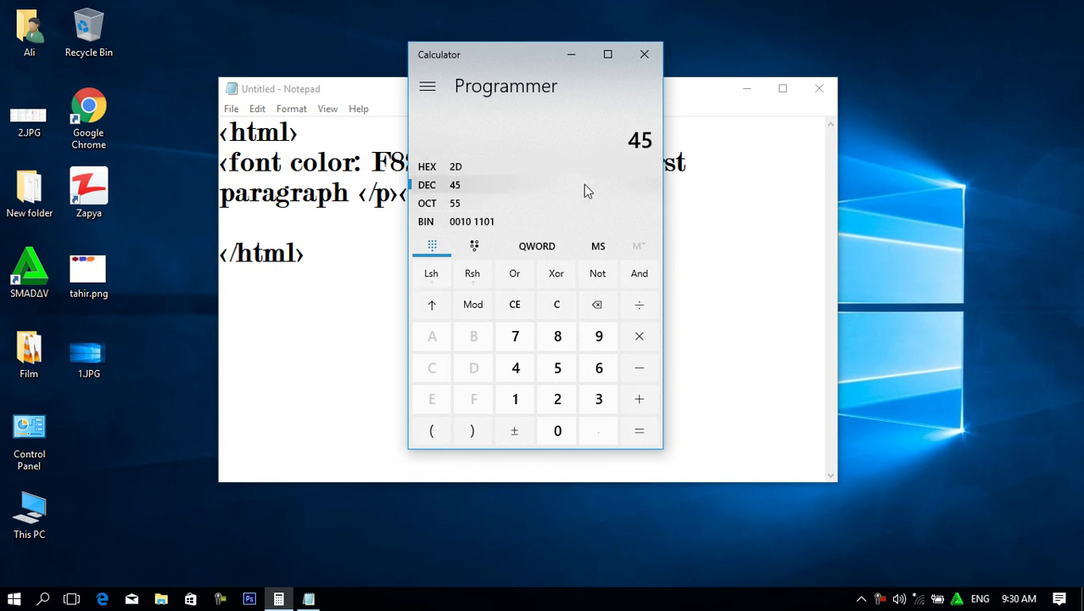
Close the untitled Notepad document without saving and switch the Calculator to Date Calculation mode.
click(427, 85)
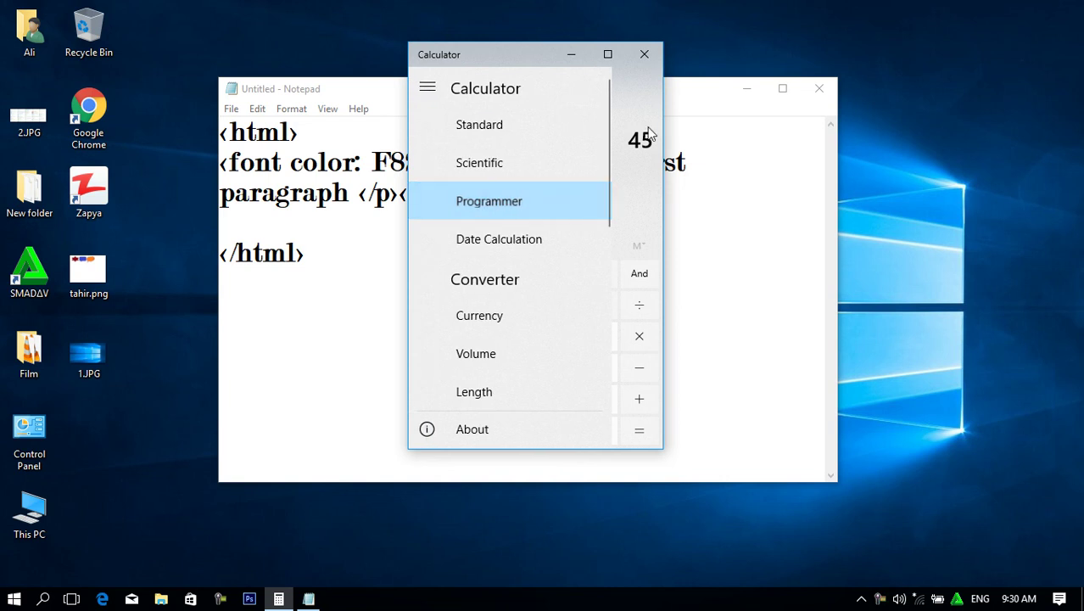
click(819, 88)
click(560, 302)
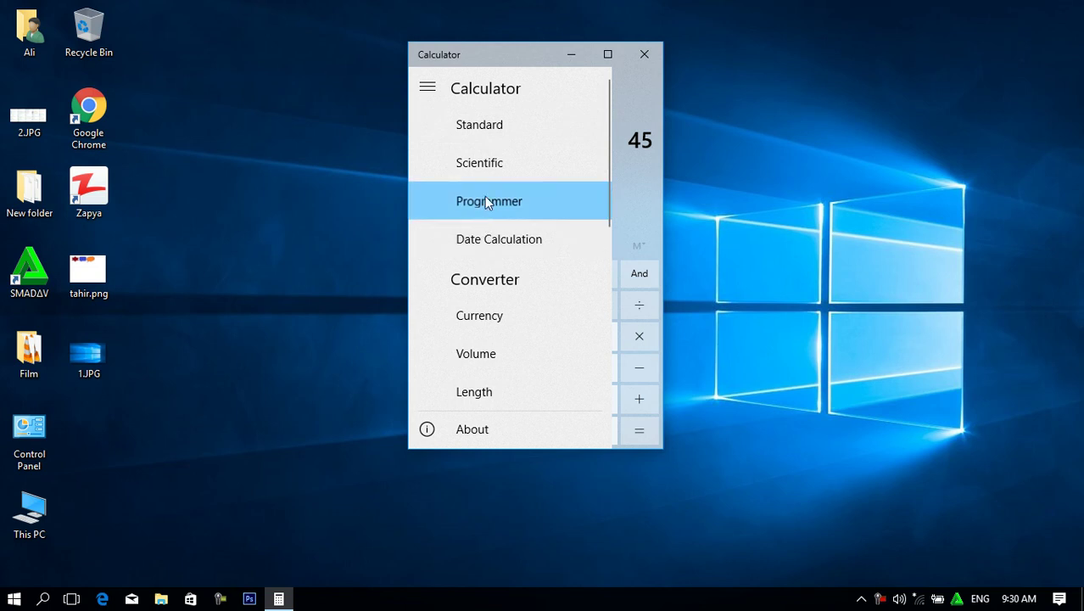
click(484, 247)
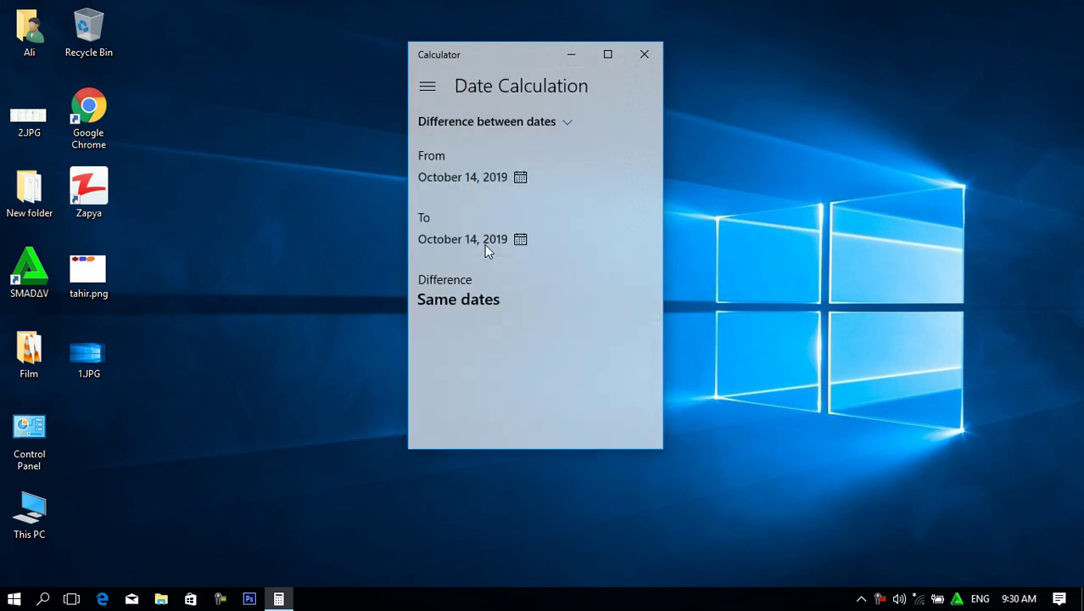
drag(501, 54, 559, 42)
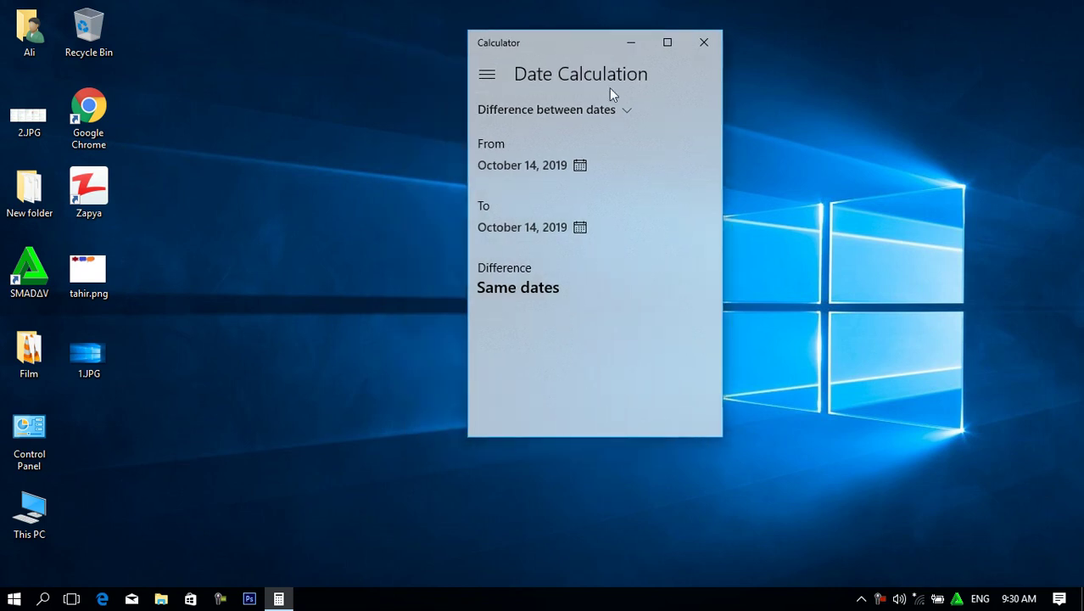
drag(597, 48, 505, 88)
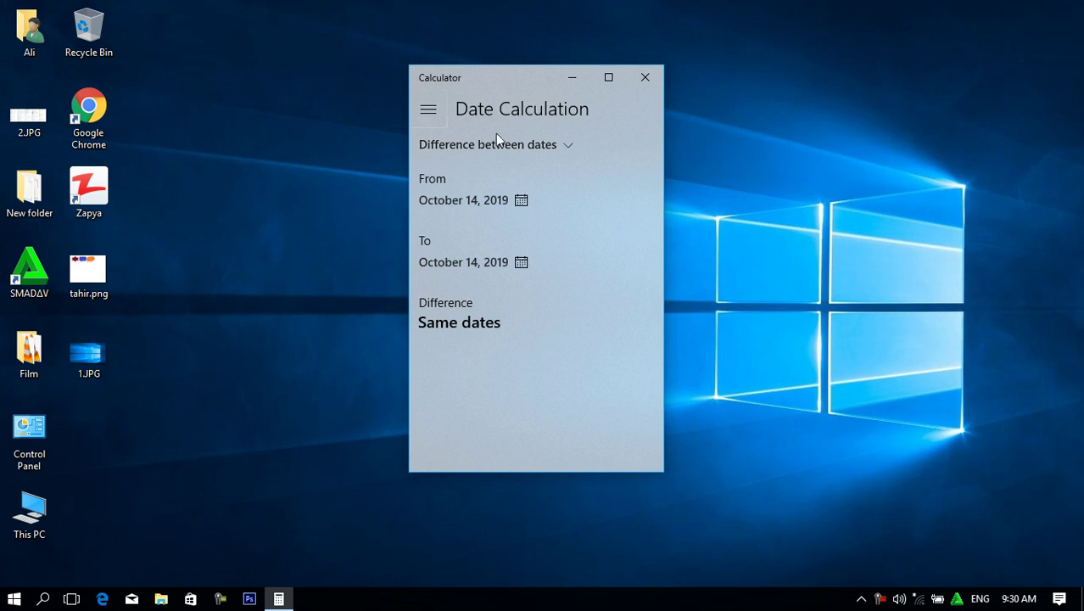
Keep the Difference between dates calculation and set its From date to January 25, 1995.
click(568, 148)
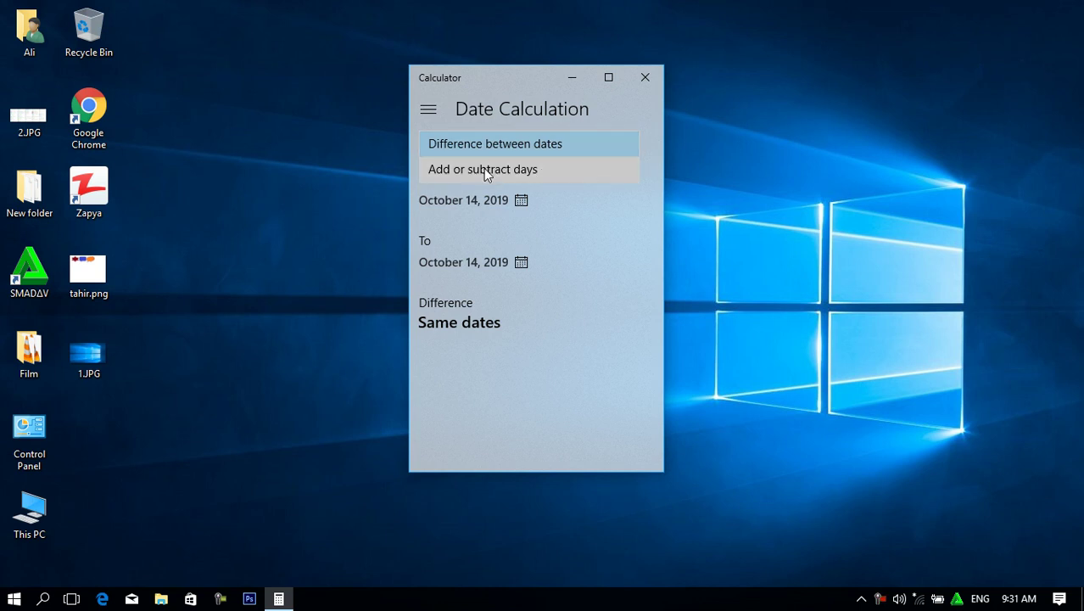
click(499, 210)
click(520, 200)
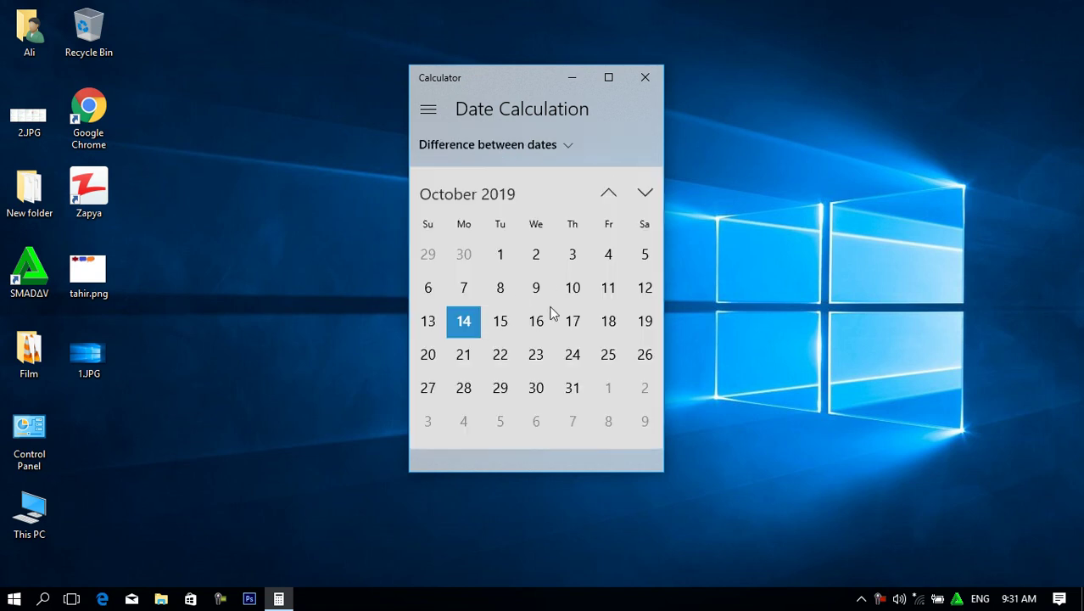
click(609, 194)
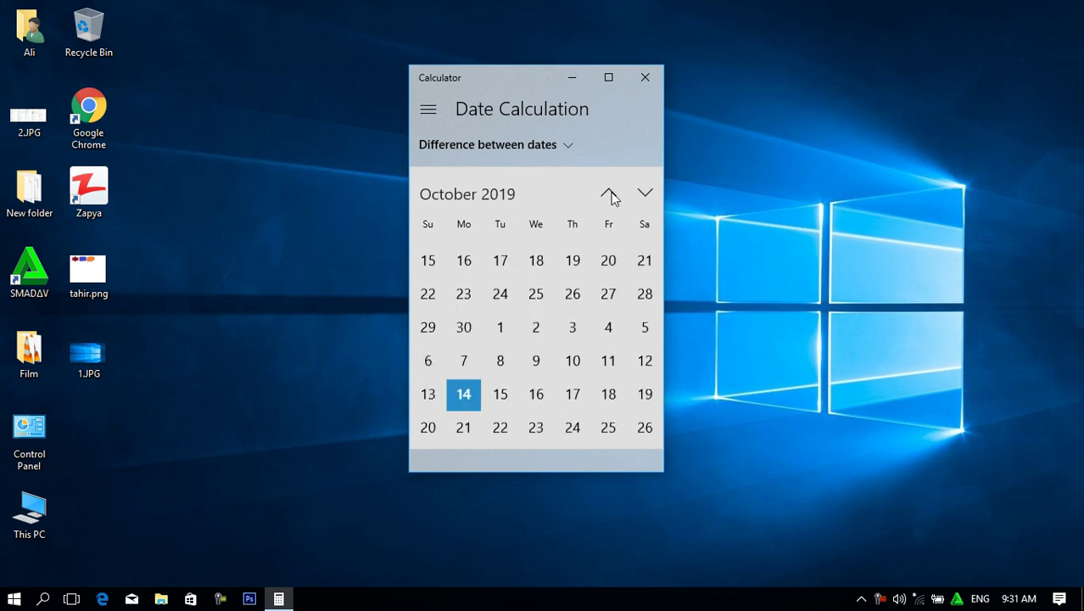
click(610, 194)
click(508, 196)
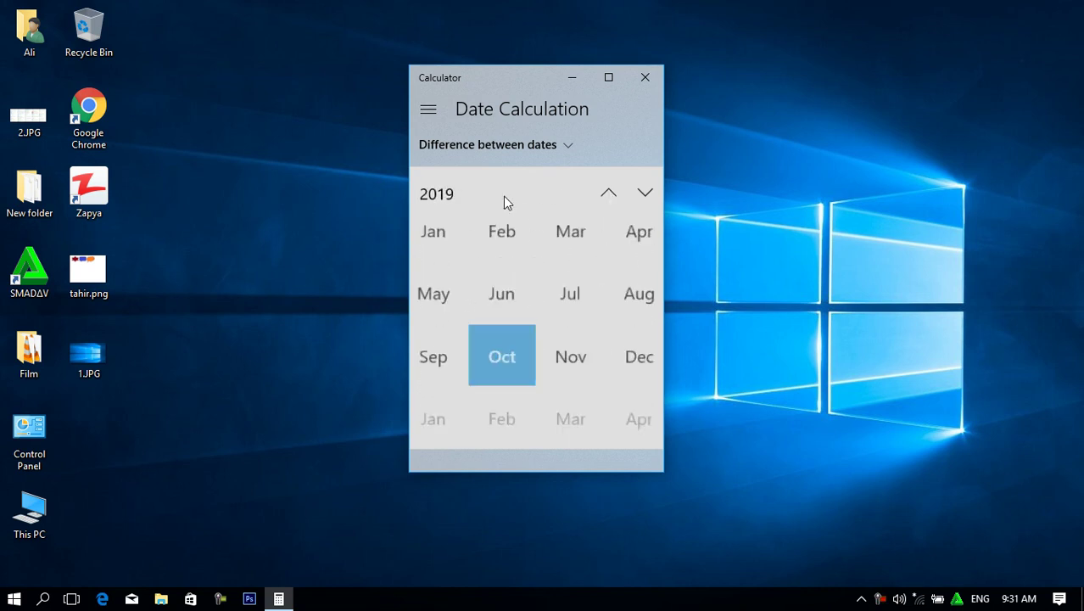
click(455, 193)
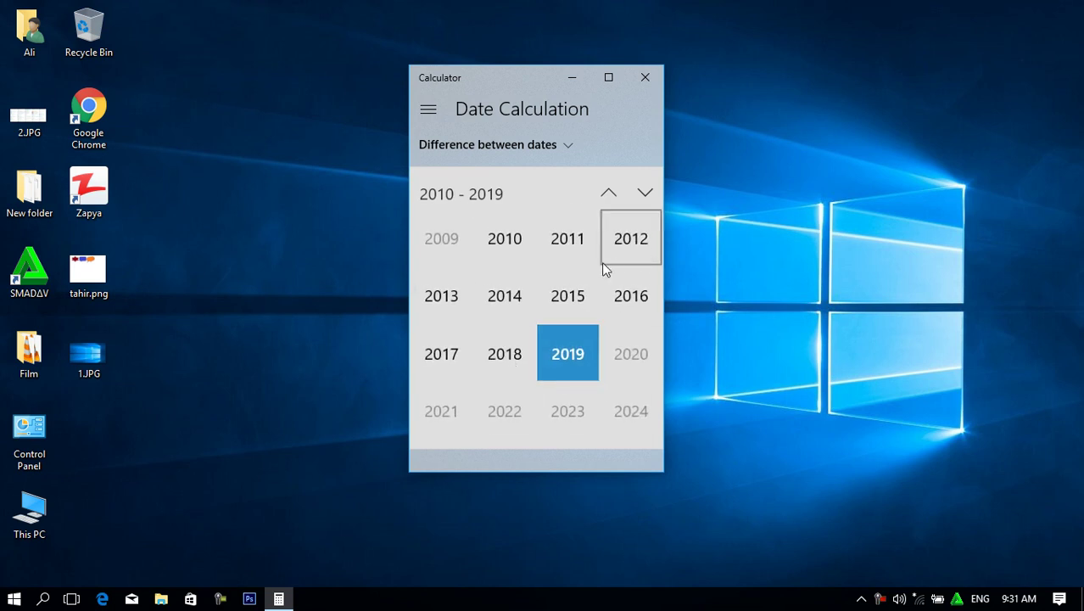
click(610, 193)
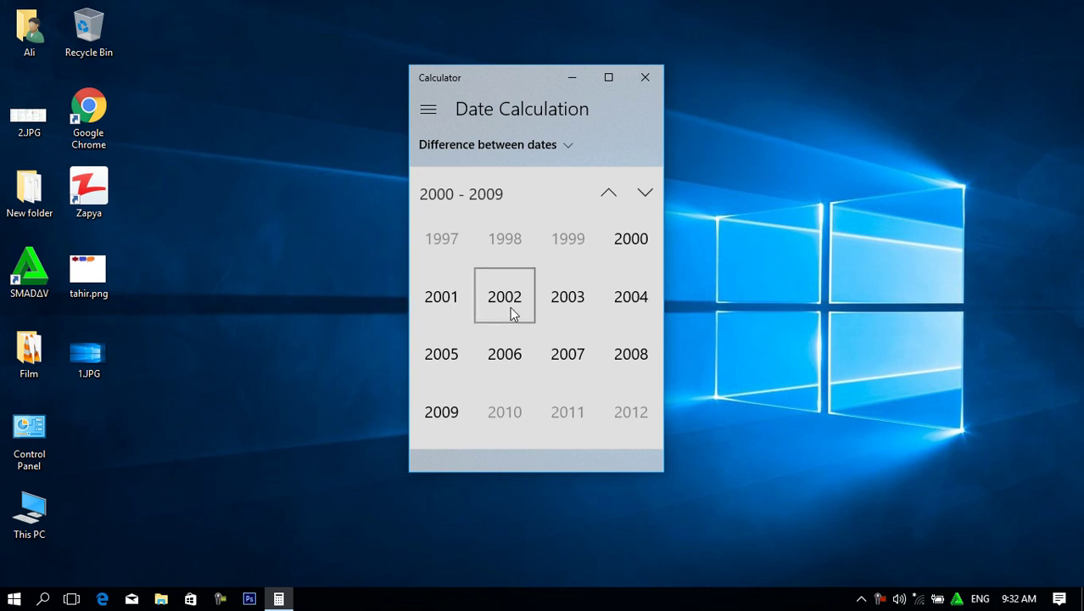
click(608, 194)
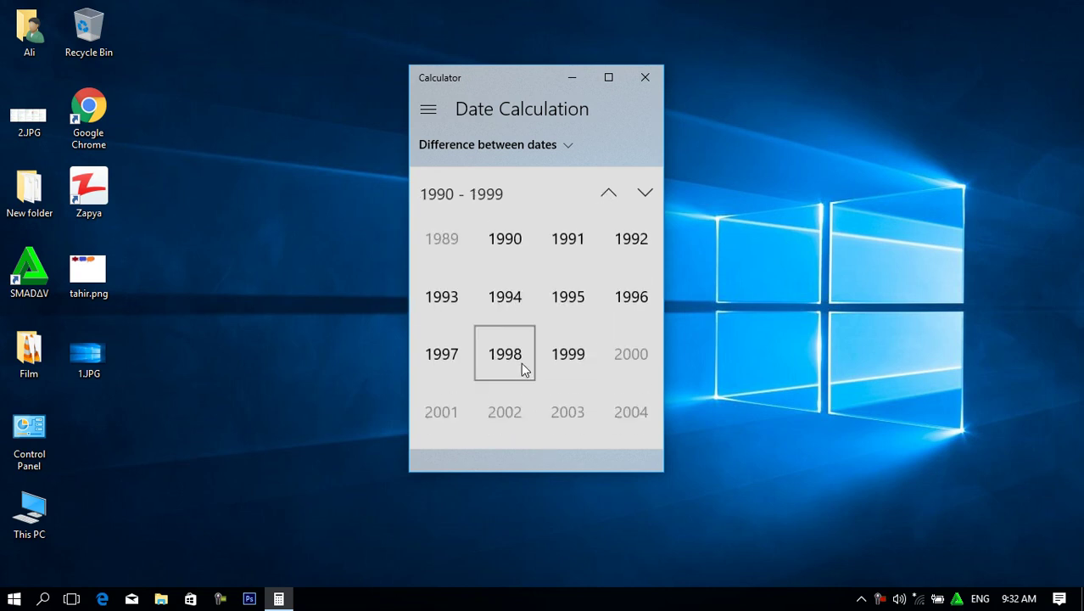
click(568, 299)
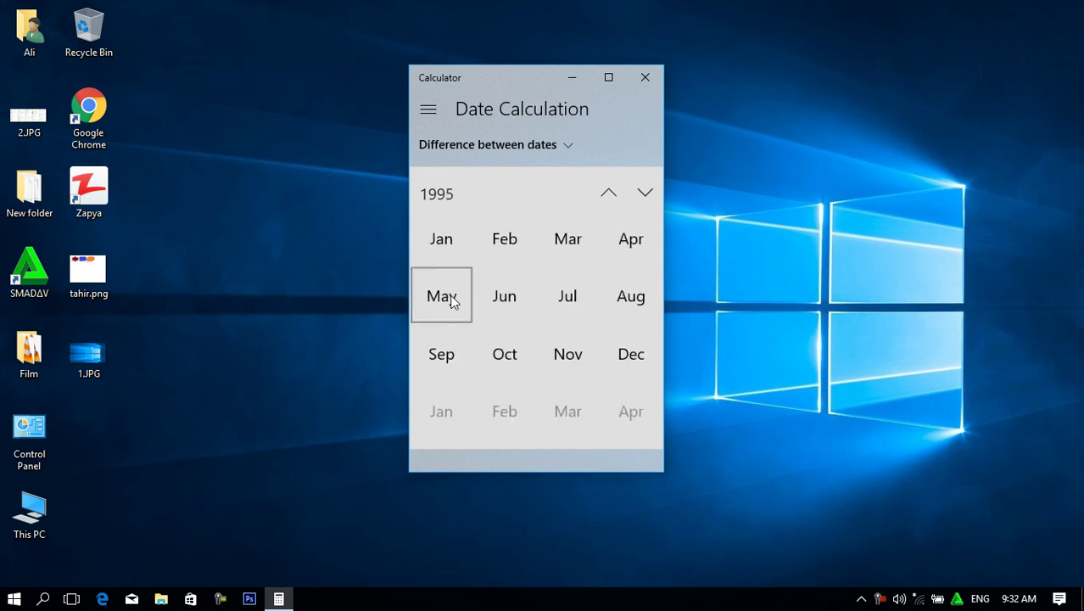
click(454, 248)
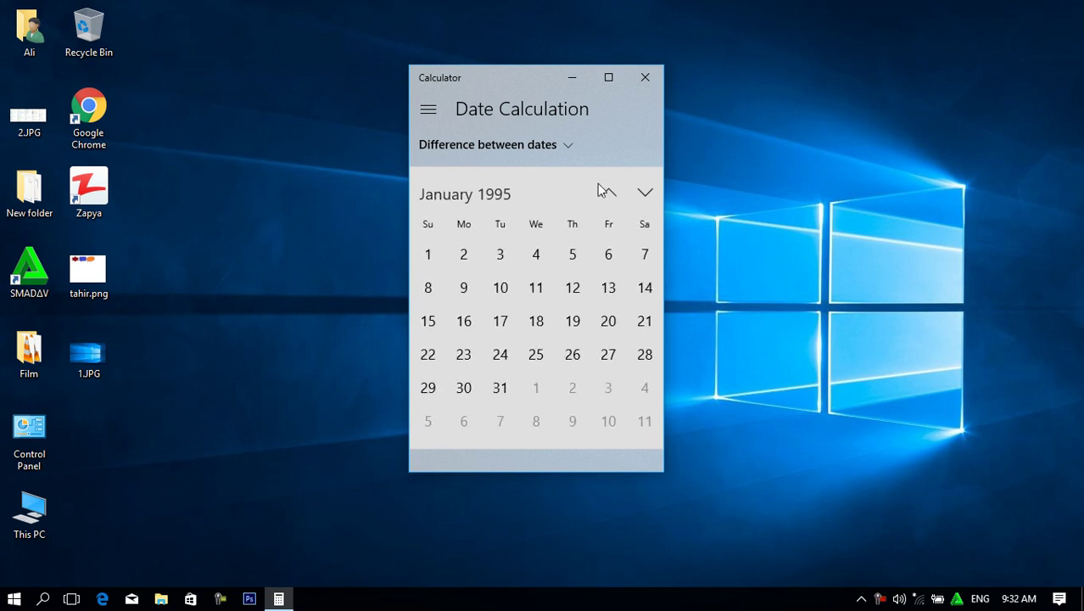
click(535, 357)
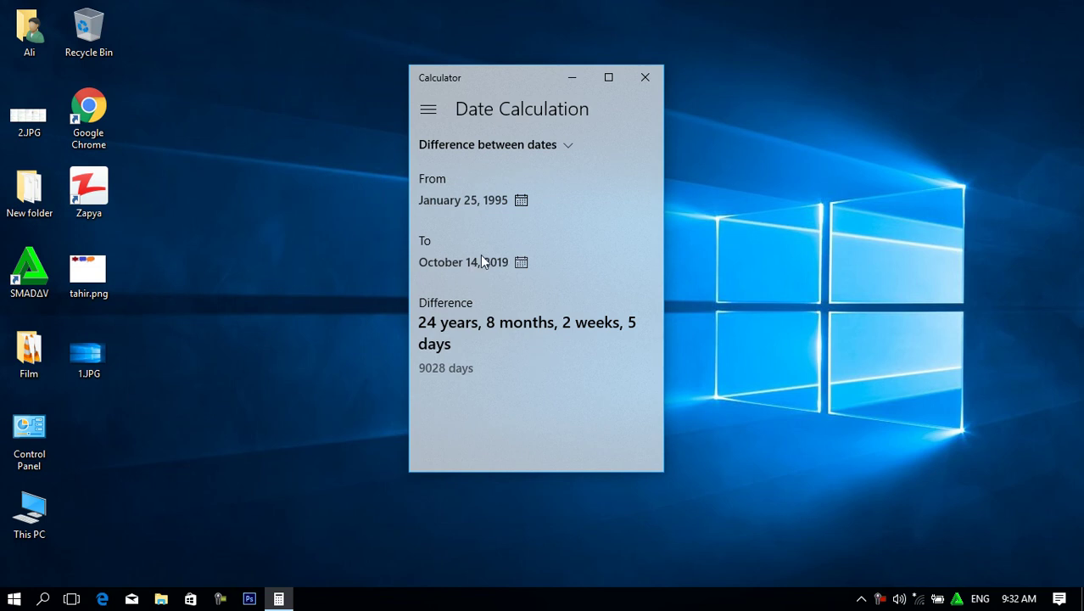
Set the To date to October 14, 2019 and highlight the calculated difference.
click(521, 263)
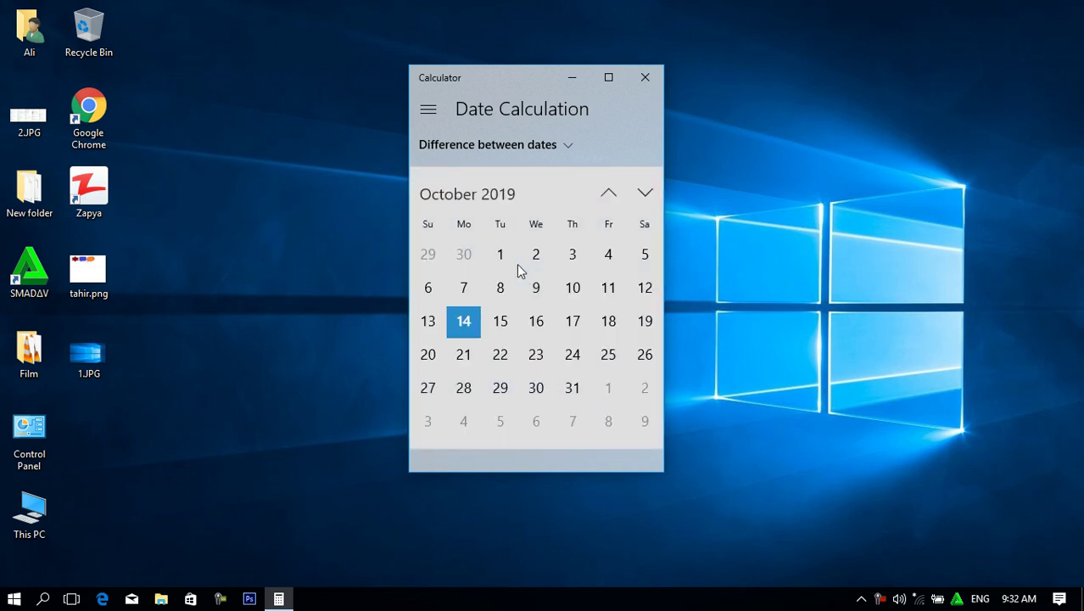
click(463, 320)
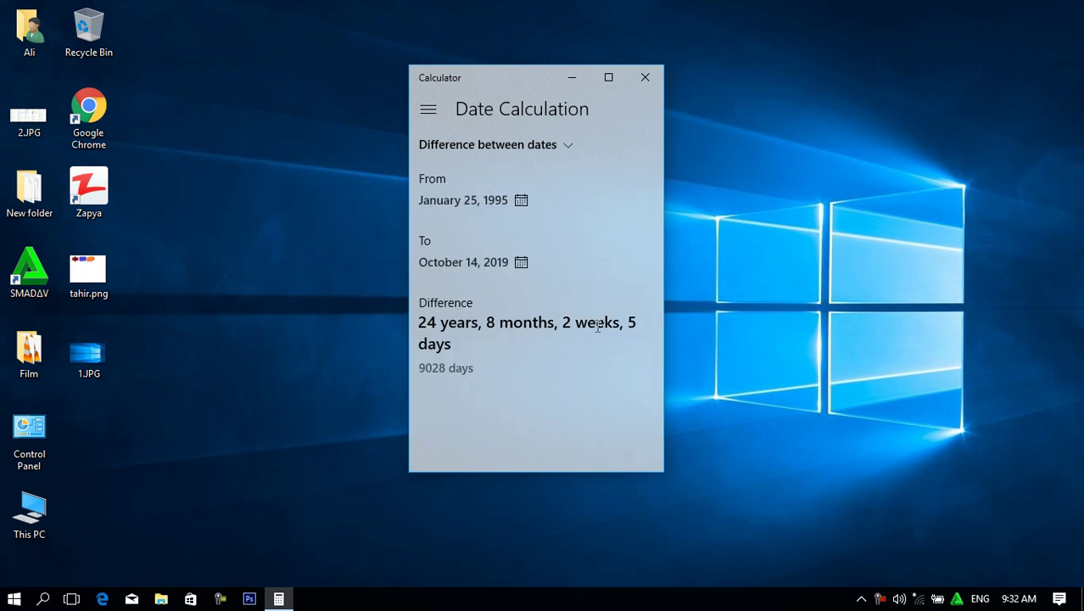
drag(465, 344, 419, 322)
click(503, 361)
drag(513, 76, 532, 74)
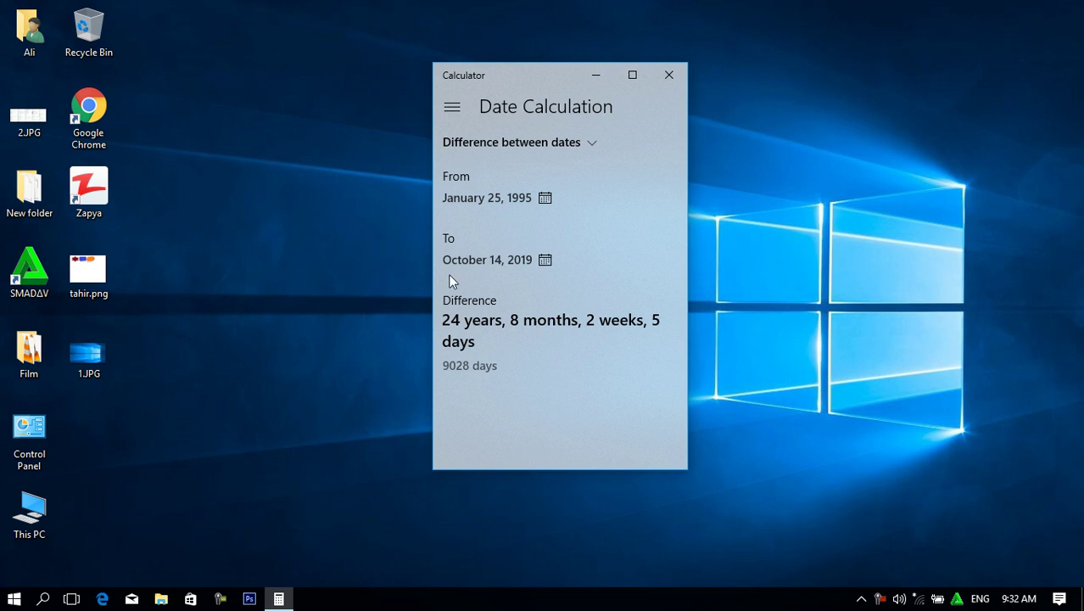
drag(520, 76, 503, 75)
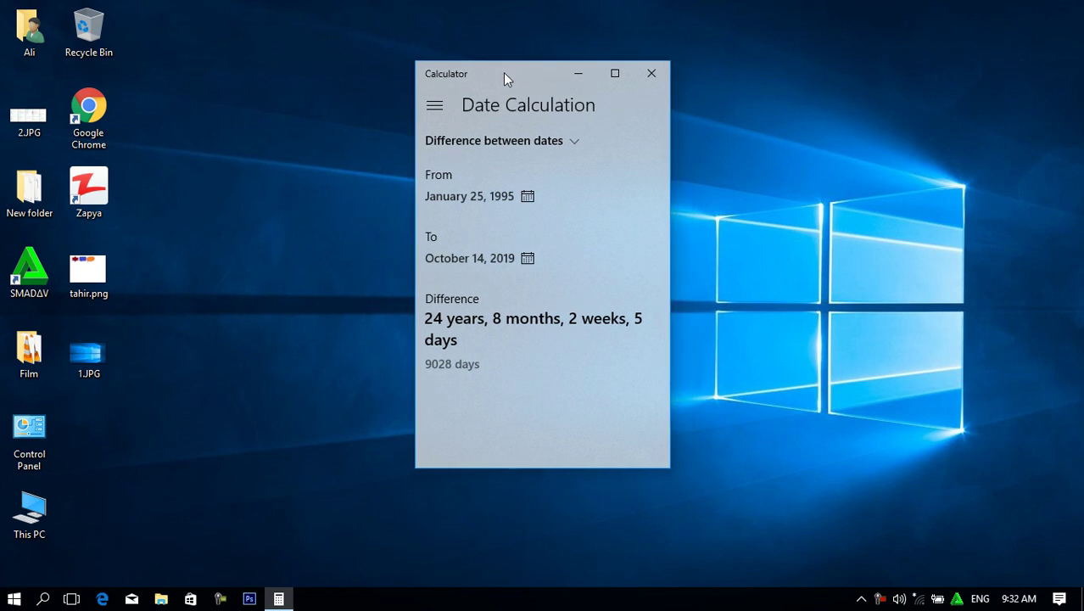
Change to Add or subtract days, add 4 years, 5 months and 8 days to October 14, 2019, and change the operation to Subtract.
click(569, 141)
click(532, 168)
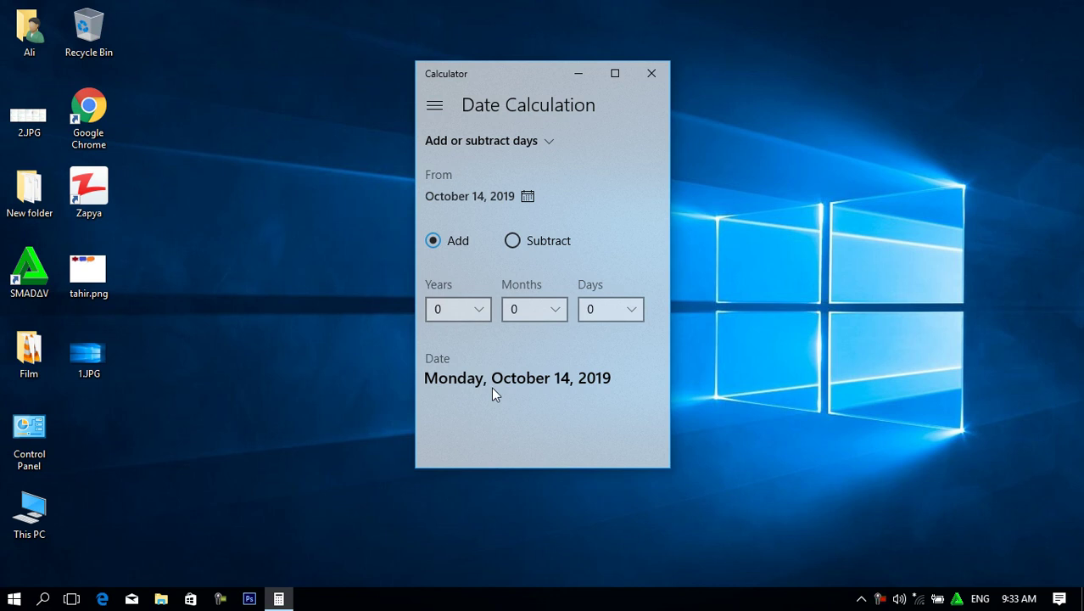
click(477, 316)
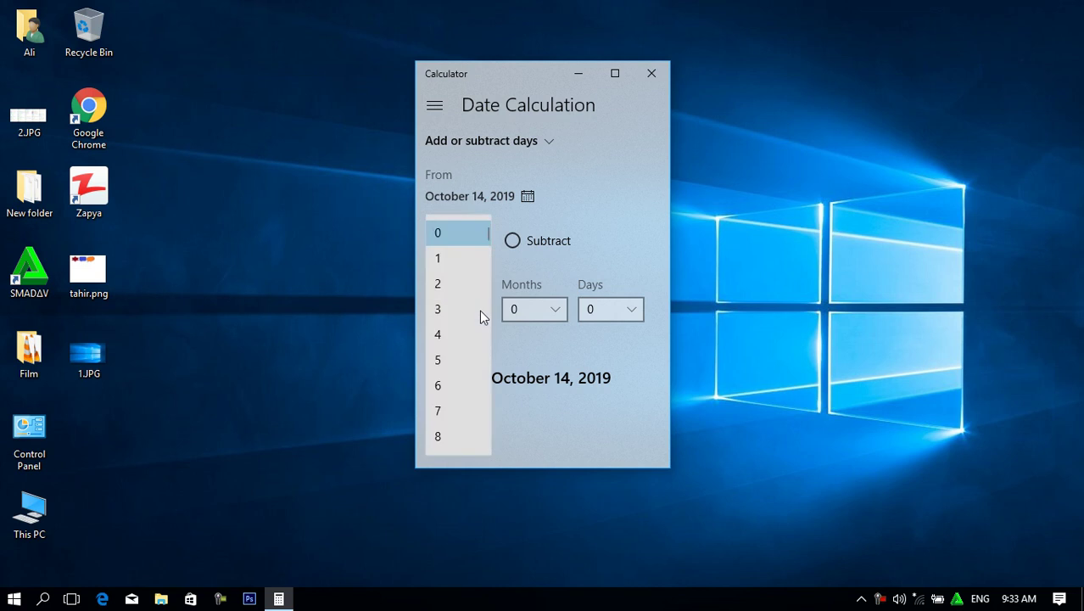
click(451, 334)
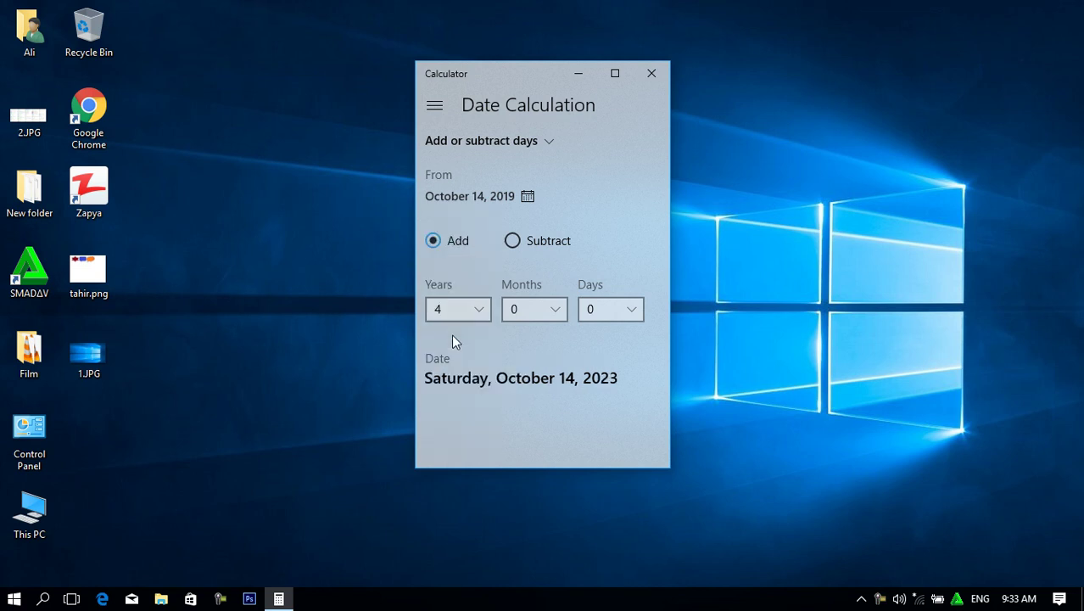
click(547, 310)
click(528, 362)
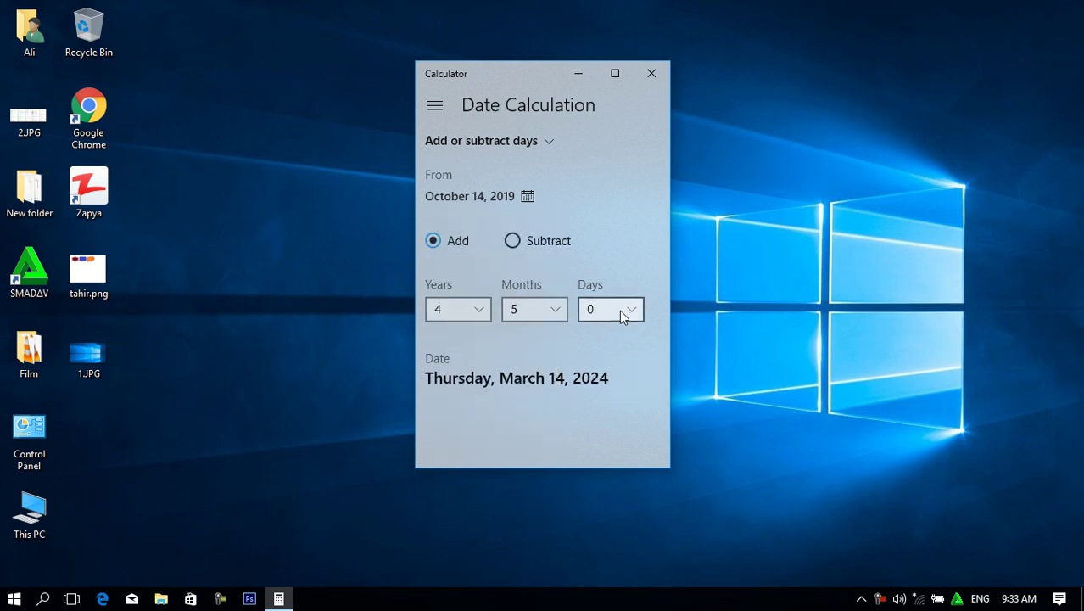
click(616, 312)
click(599, 437)
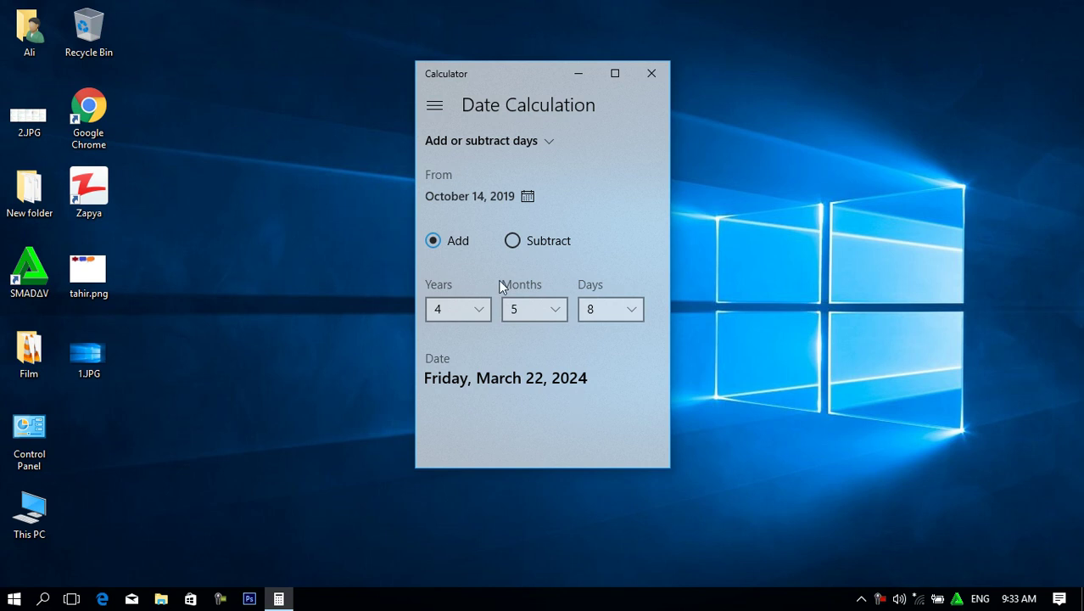
click(513, 242)
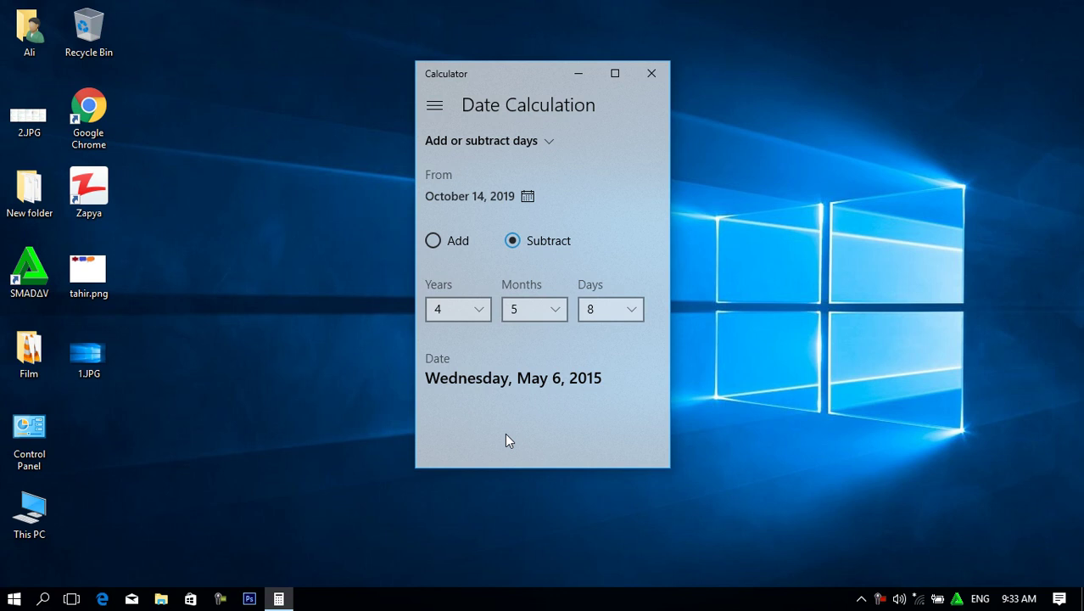
Look through the Currency, Volume and Length converters by switching the calculator to each in turn.
click(438, 109)
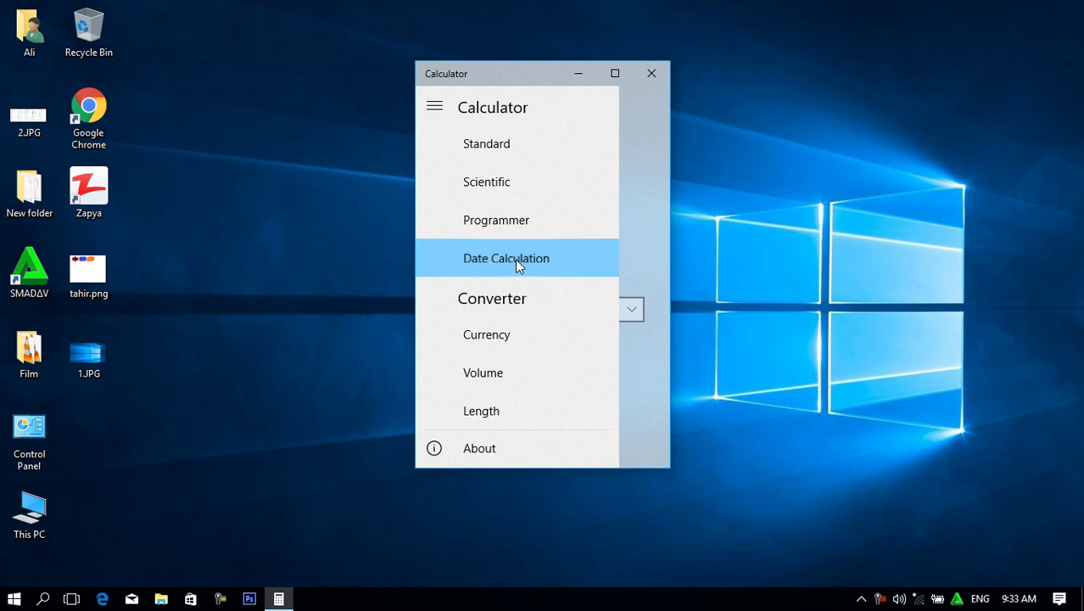
click(434, 109)
click(435, 108)
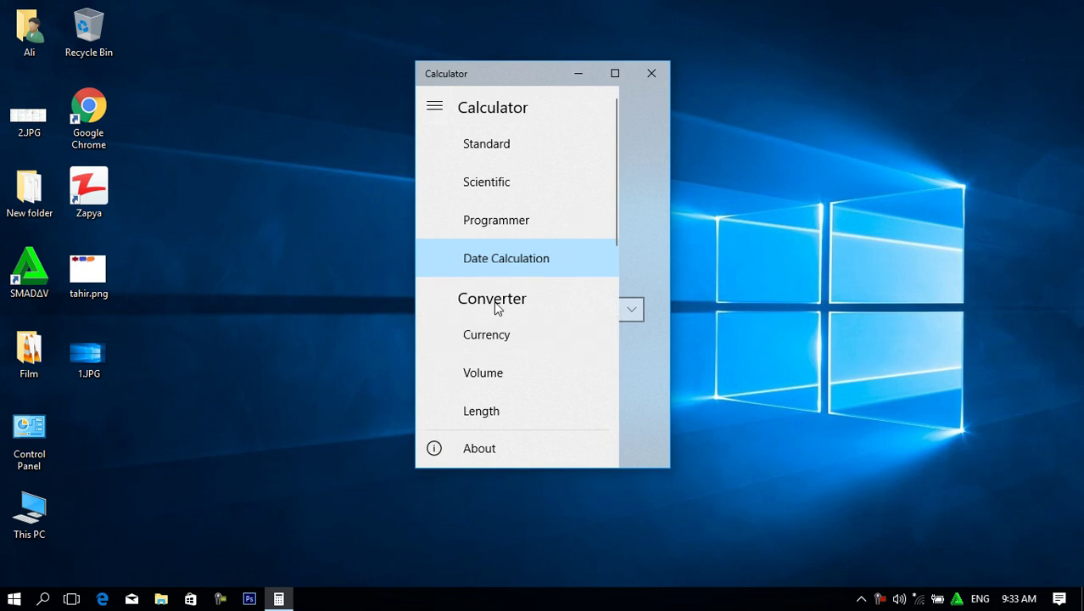
drag(614, 148, 617, 213)
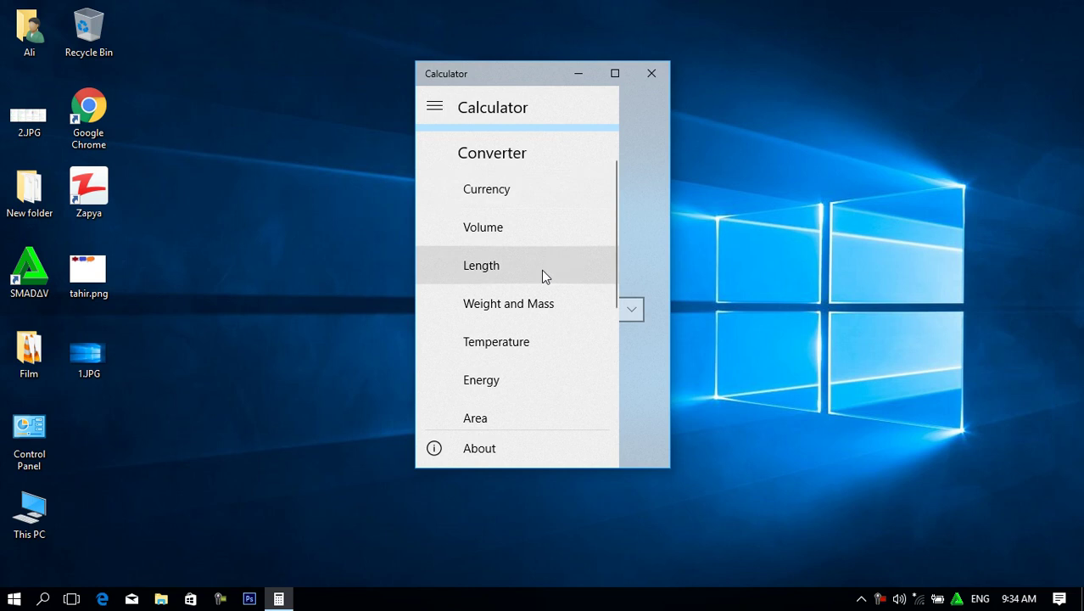
click(505, 192)
click(442, 108)
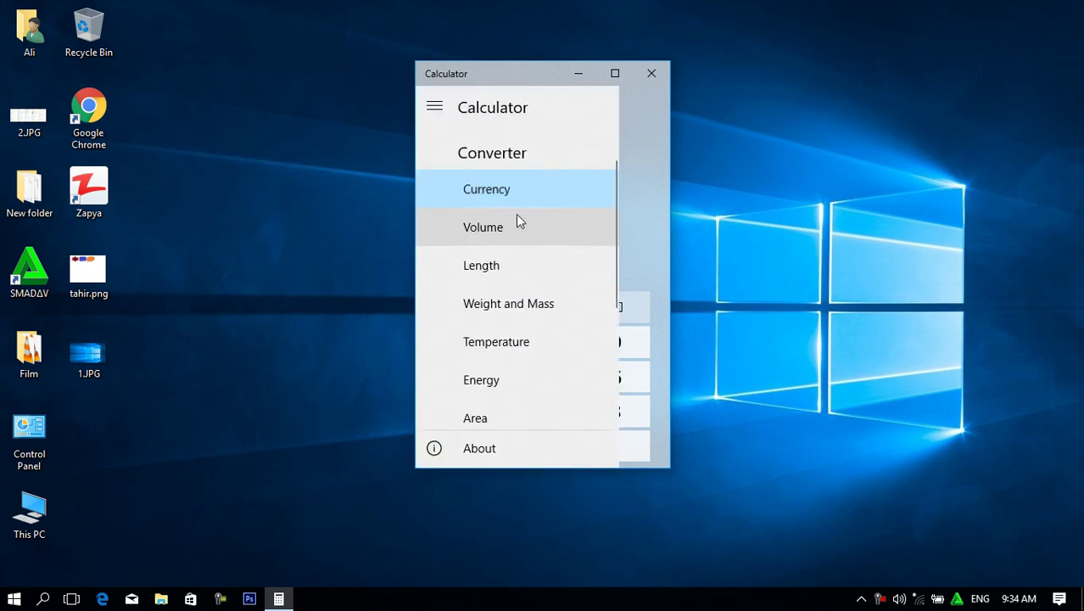
click(506, 228)
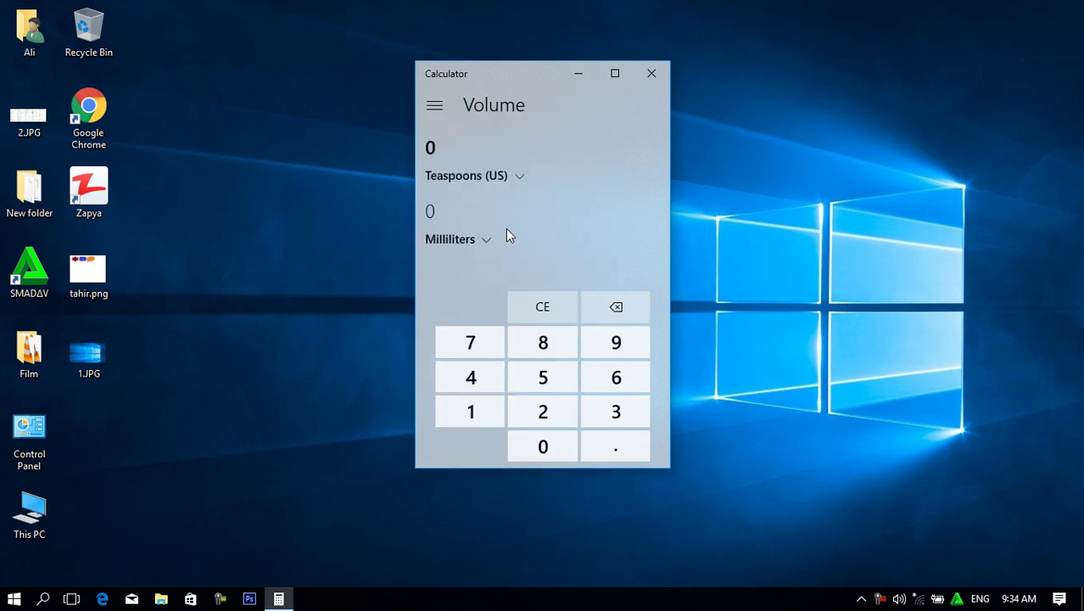
click(434, 105)
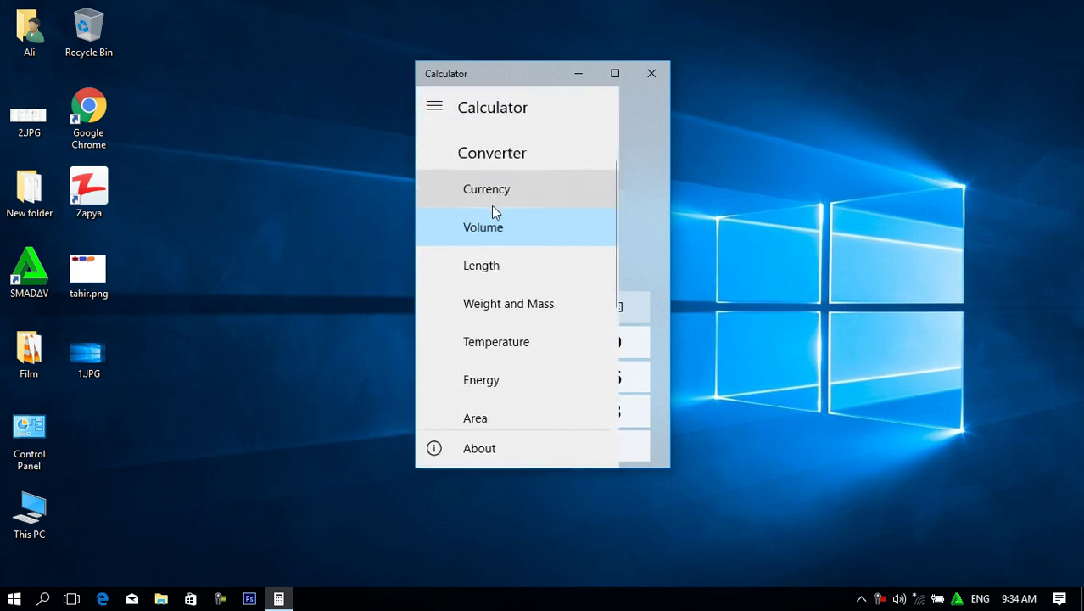
click(506, 270)
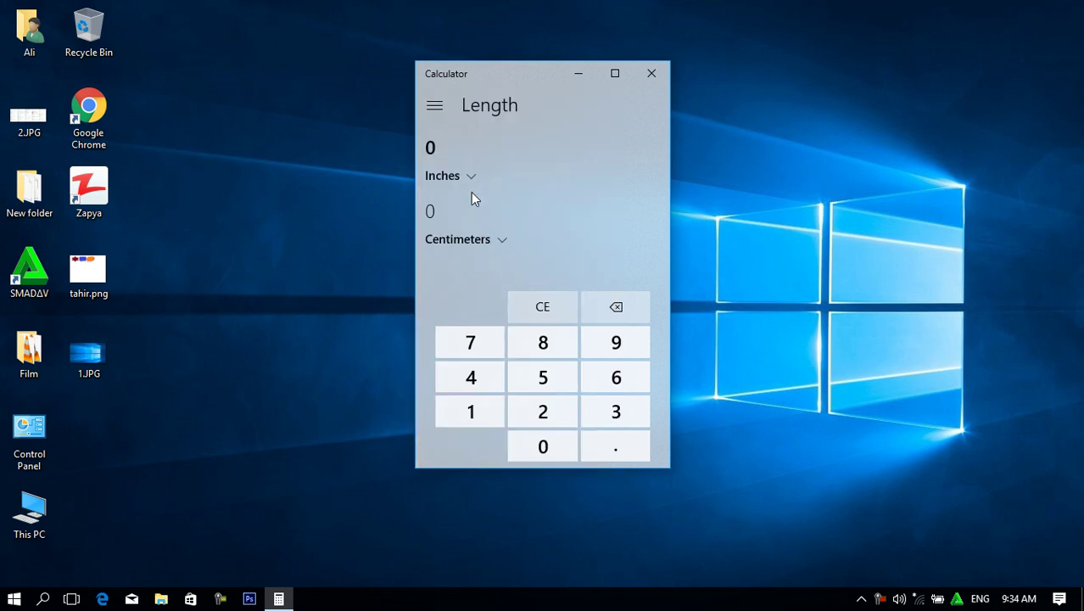
View the Weight and Mass, Temperature, Energy and Area converters one after another.
click(442, 112)
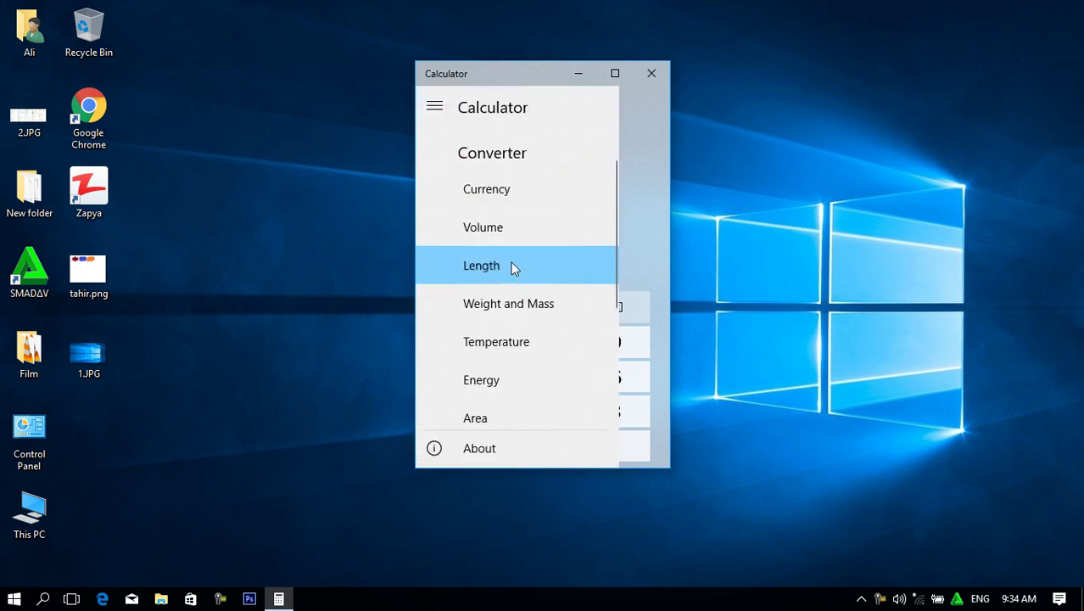
click(525, 307)
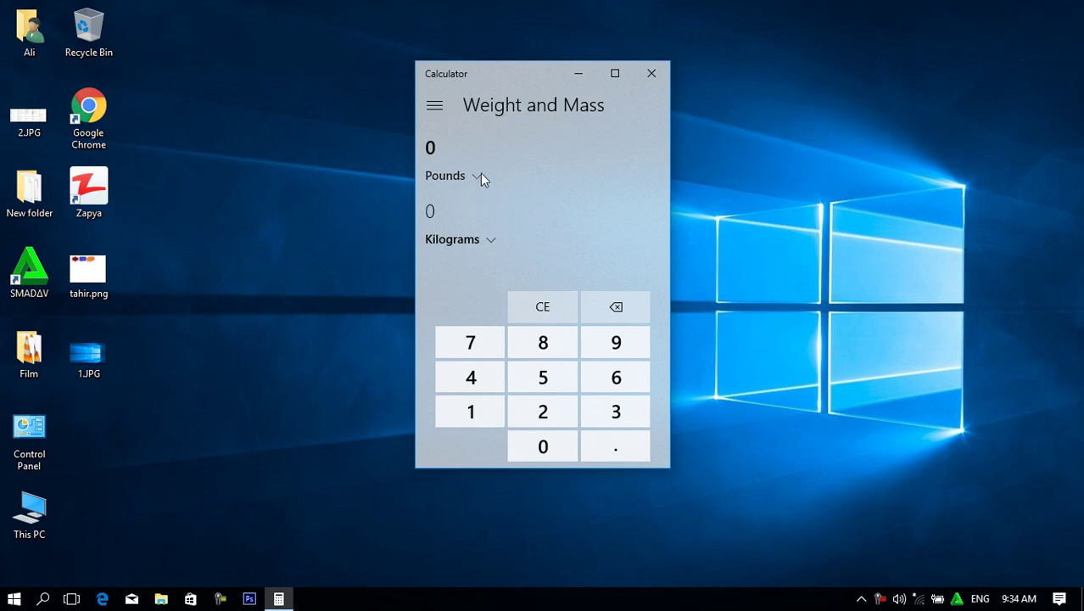
click(438, 107)
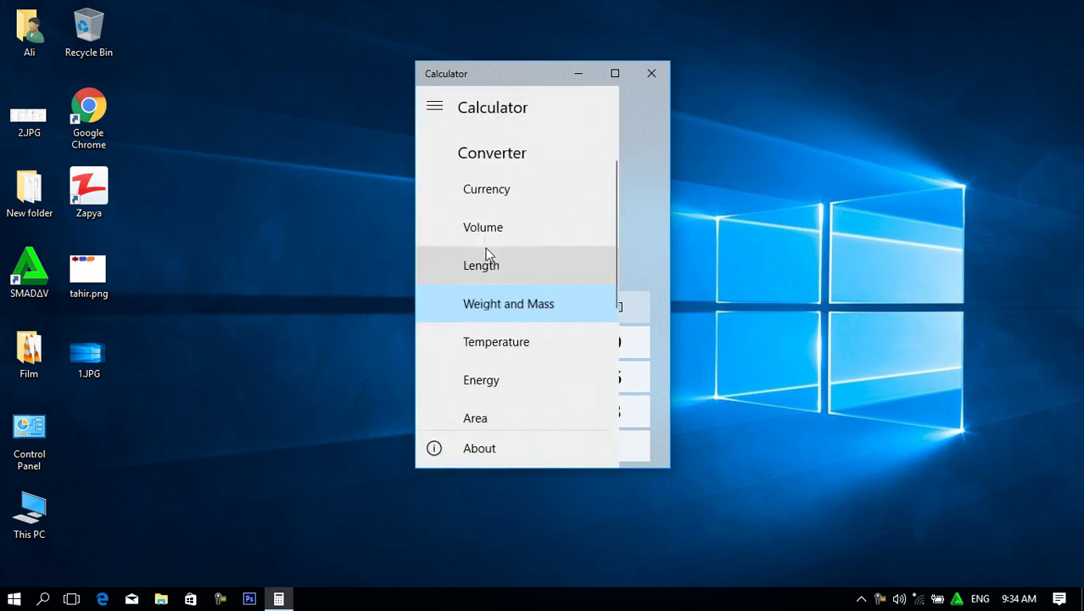
click(512, 348)
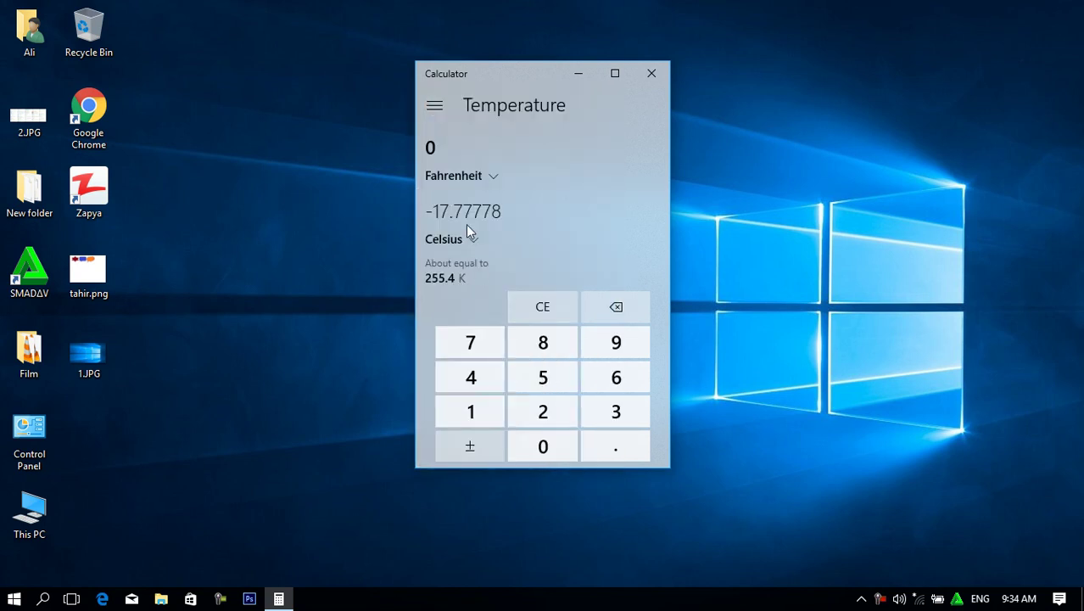
click(441, 114)
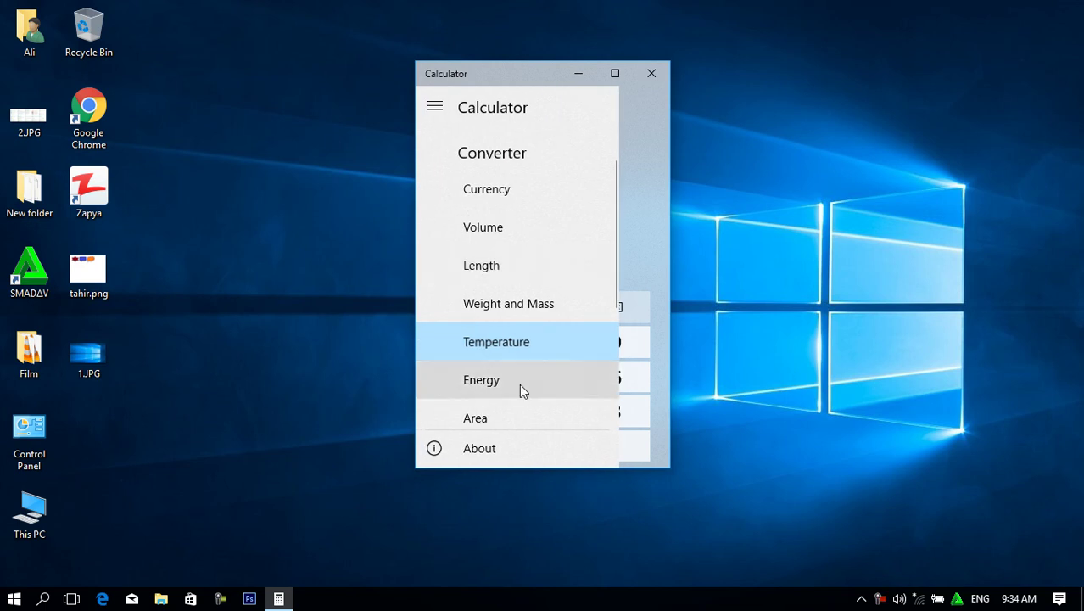
click(520, 383)
click(446, 119)
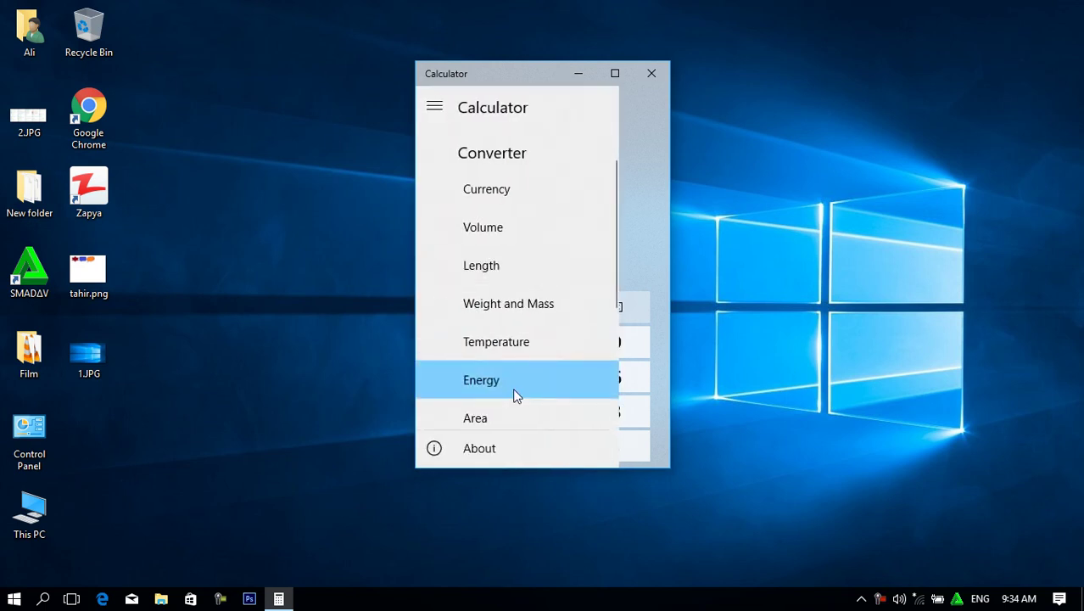
click(501, 423)
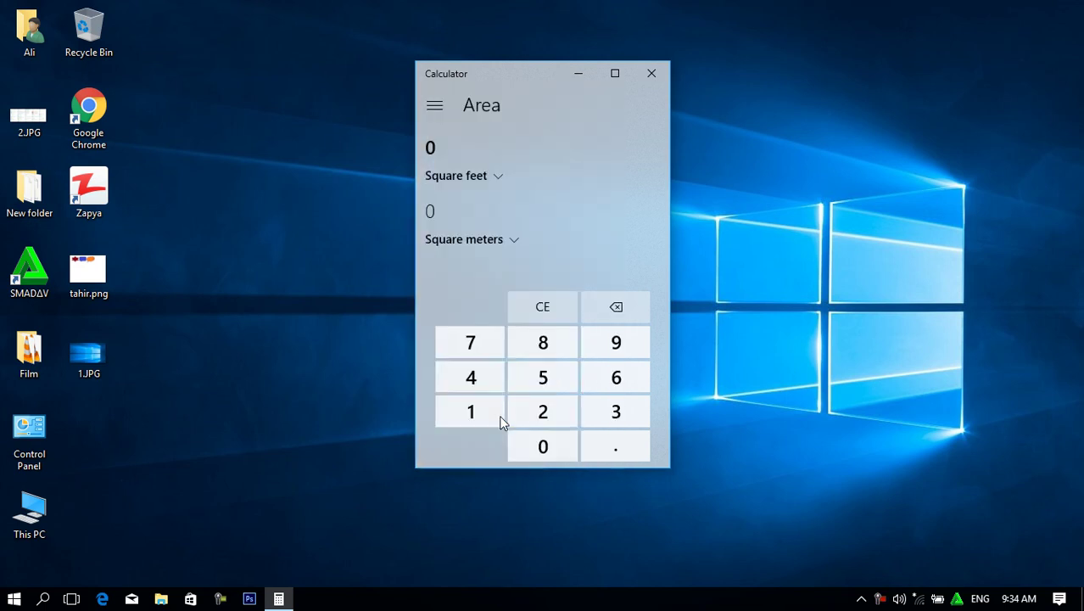
Review the remaining converter types listed after Area, from Speed to Angle.
click(443, 110)
scroll(610, 235, down, 3)
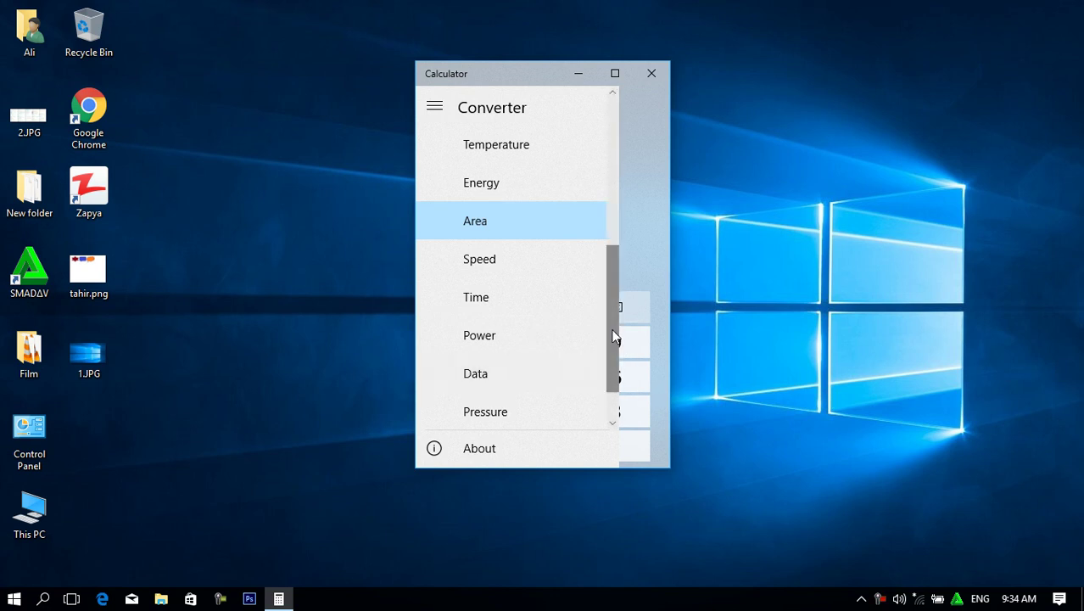
scroll(613, 329, down, 1)
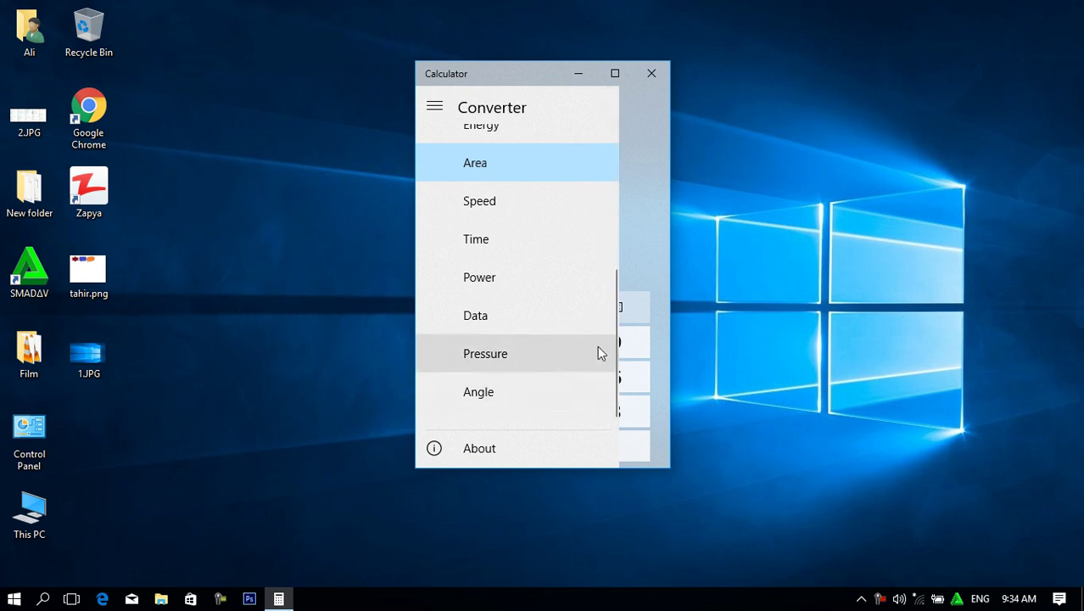
click(609, 175)
drag(611, 179, 610, 155)
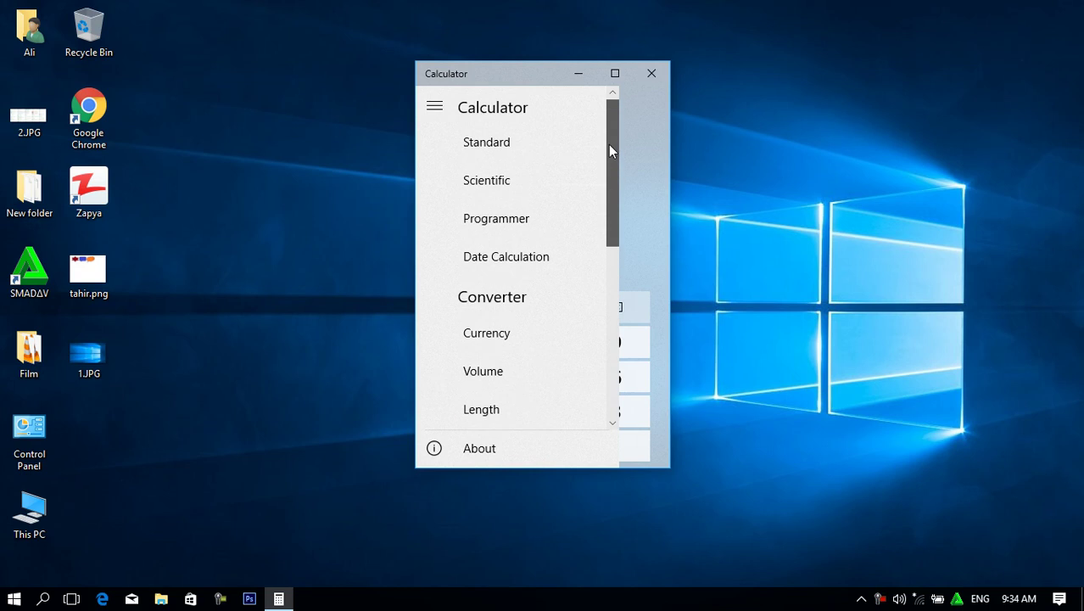
Switch to the Currency converter and enter 4,000 as the amount to convert.
click(494, 341)
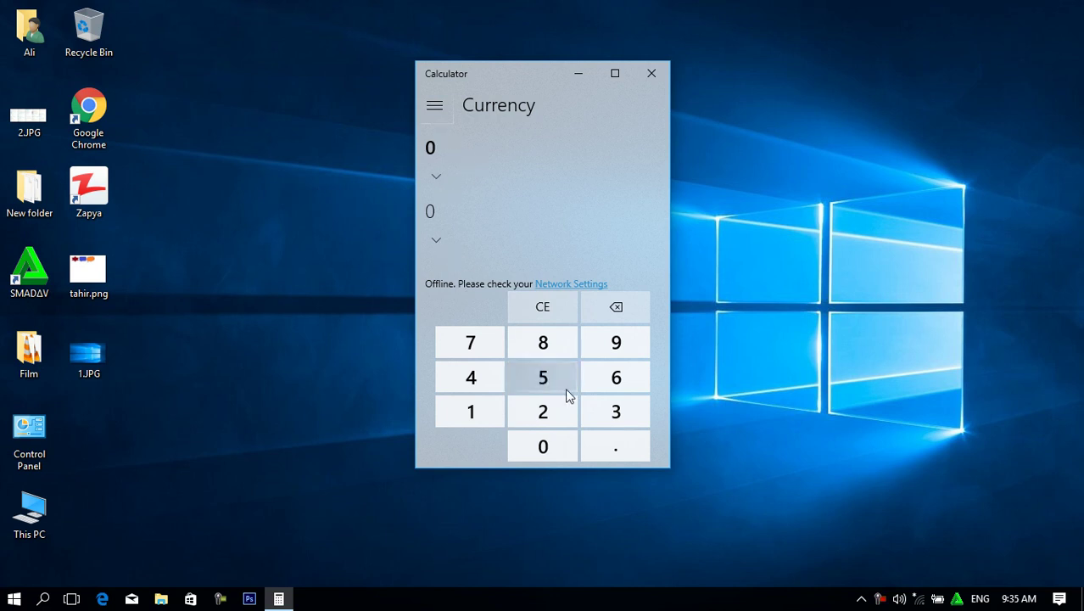
click(439, 108)
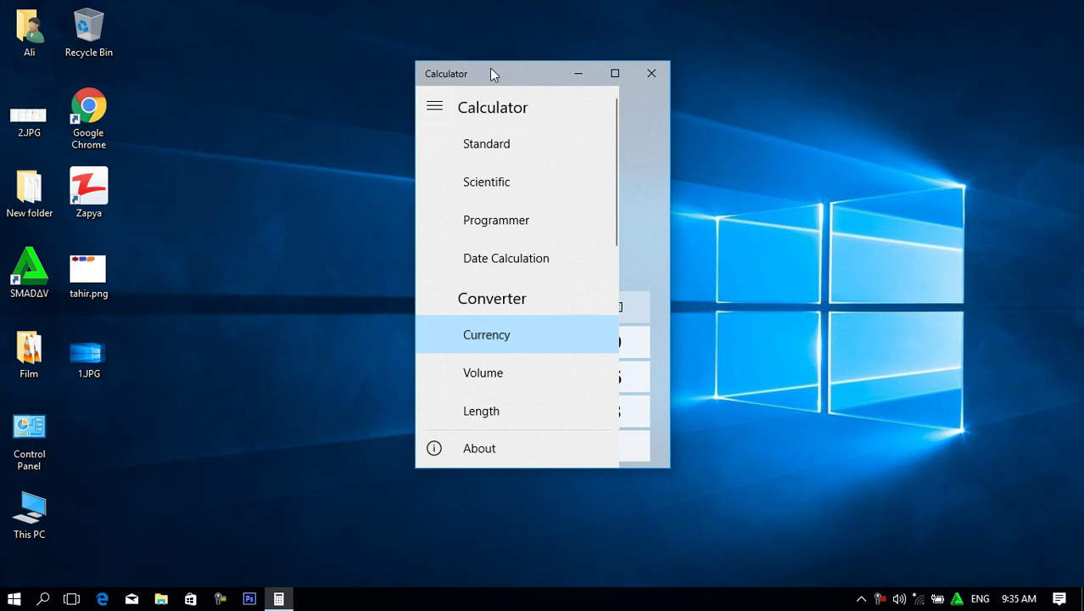
click(490, 71)
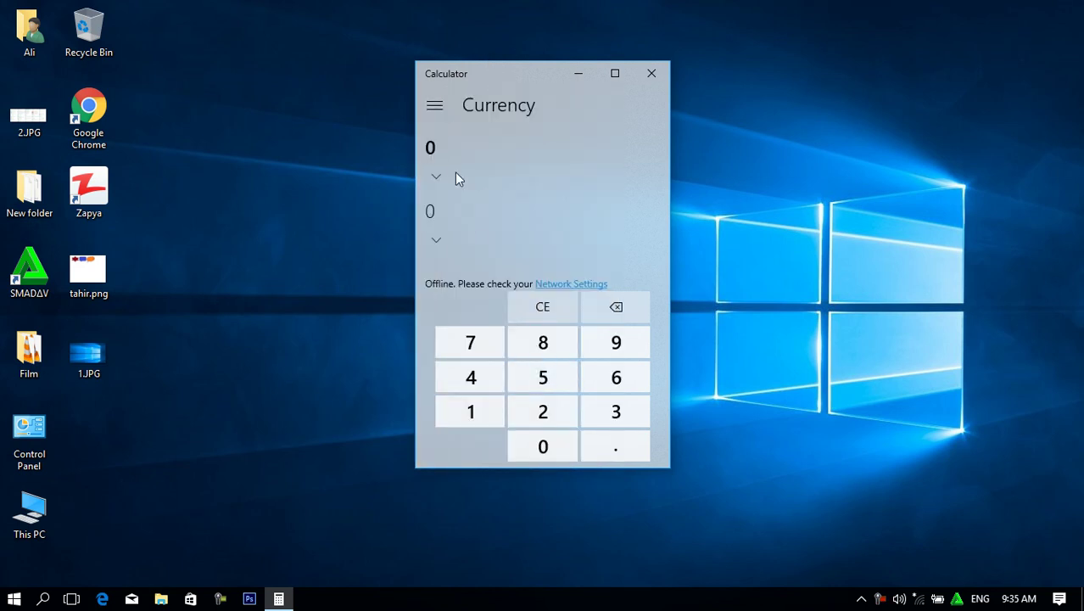
click(488, 380)
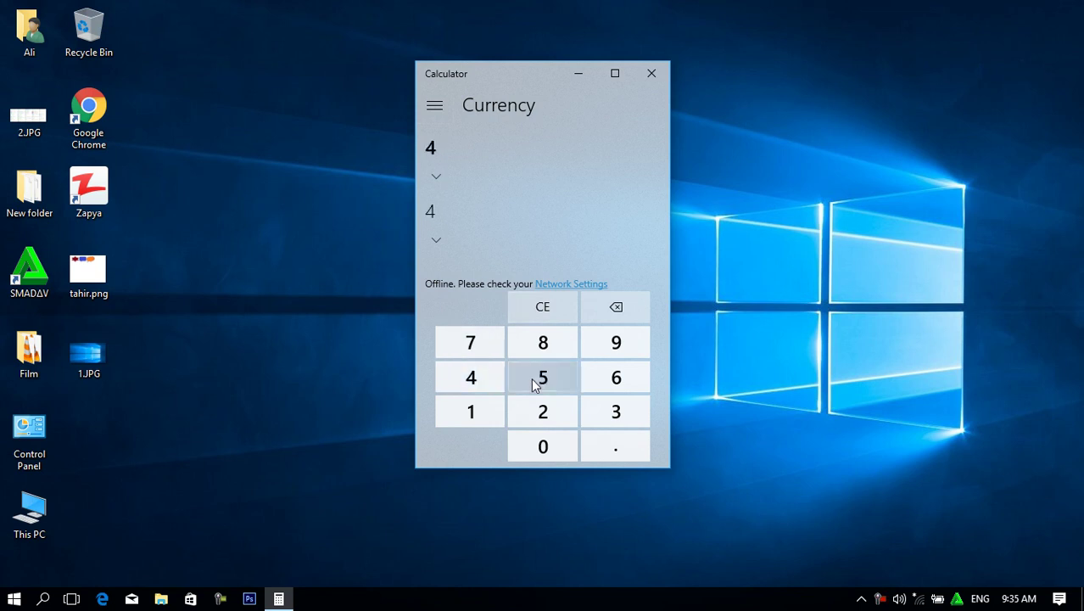
click(545, 452)
click(545, 452)
click(545, 452)
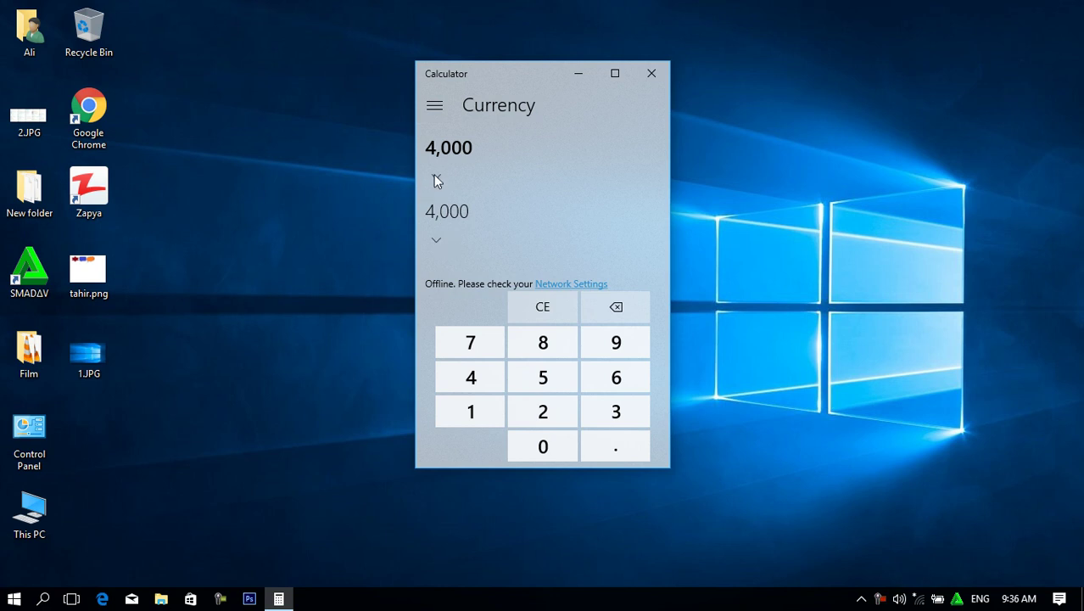
Switch to the Volume converter and set the source unit to Cups (US).
click(434, 105)
click(500, 343)
click(435, 107)
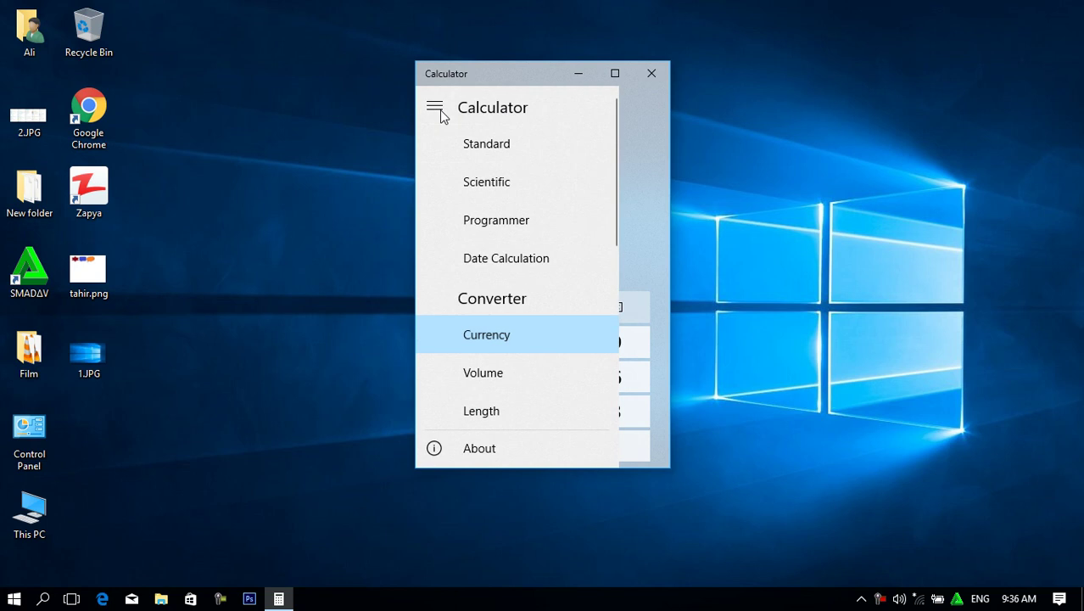
click(496, 379)
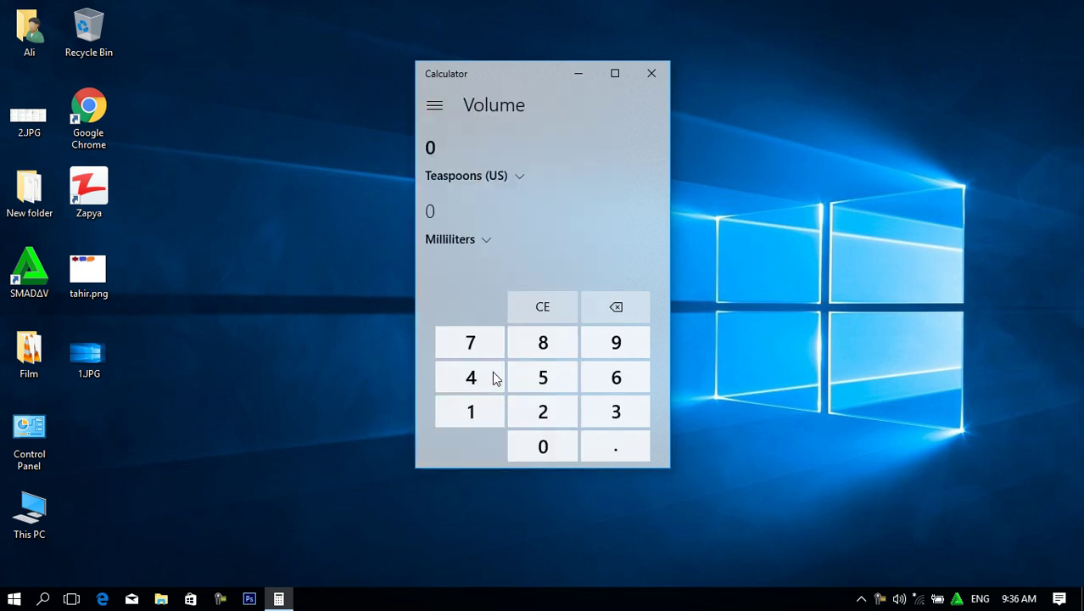
click(519, 177)
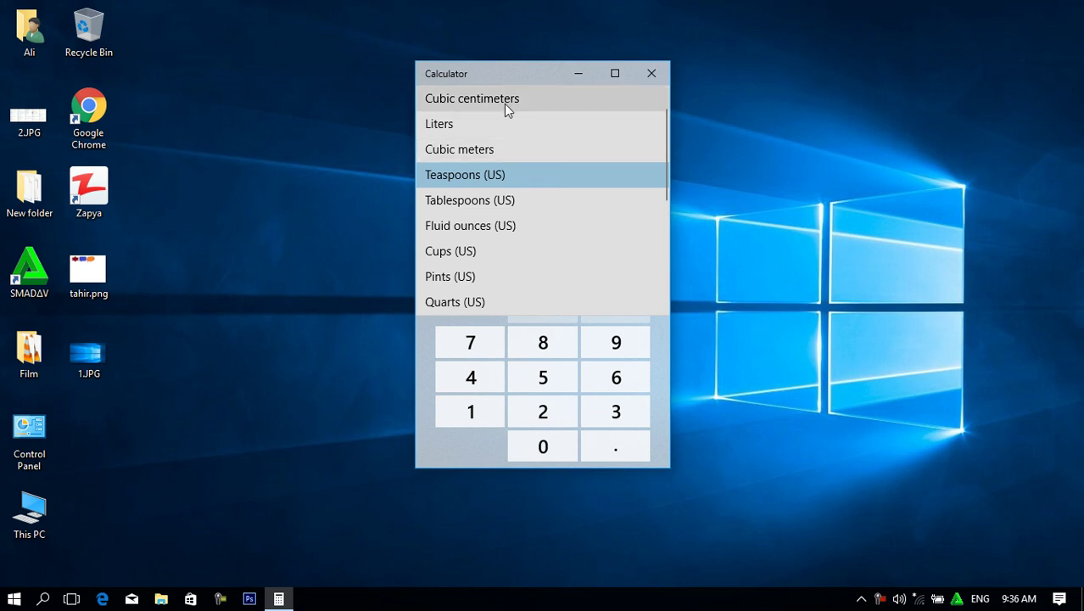
click(477, 251)
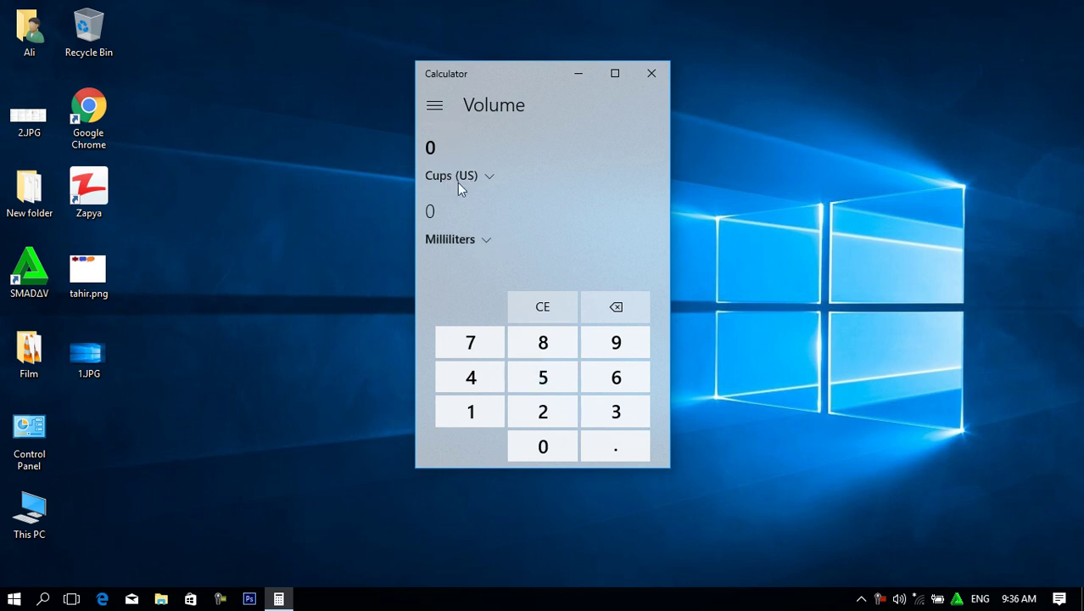
Enter 4,500 as the number of cups to convert to milliliters and replace it with 2.
click(484, 380)
double_click(547, 450)
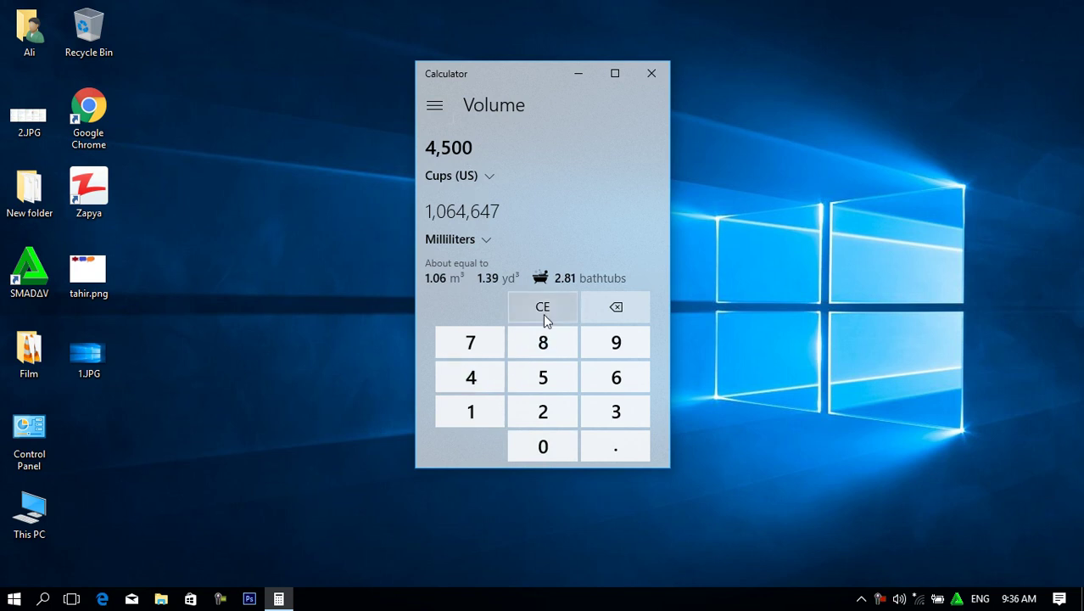
double_click(605, 309)
click(604, 309)
click(604, 308)
click(536, 413)
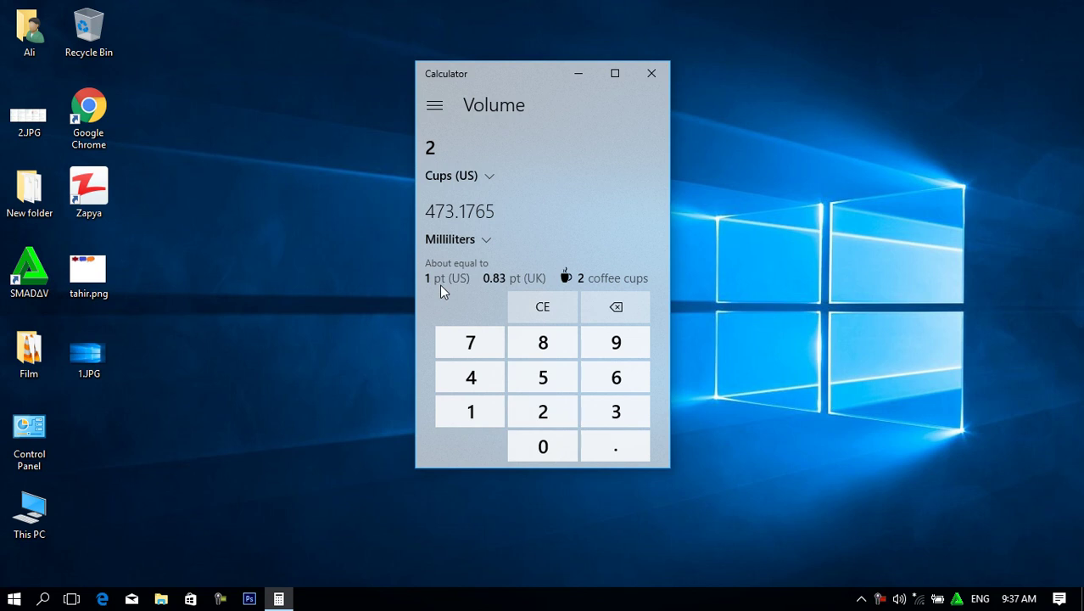
Change the volume conversion's source unit to Gallons (US) and its target unit to Liters.
click(479, 177)
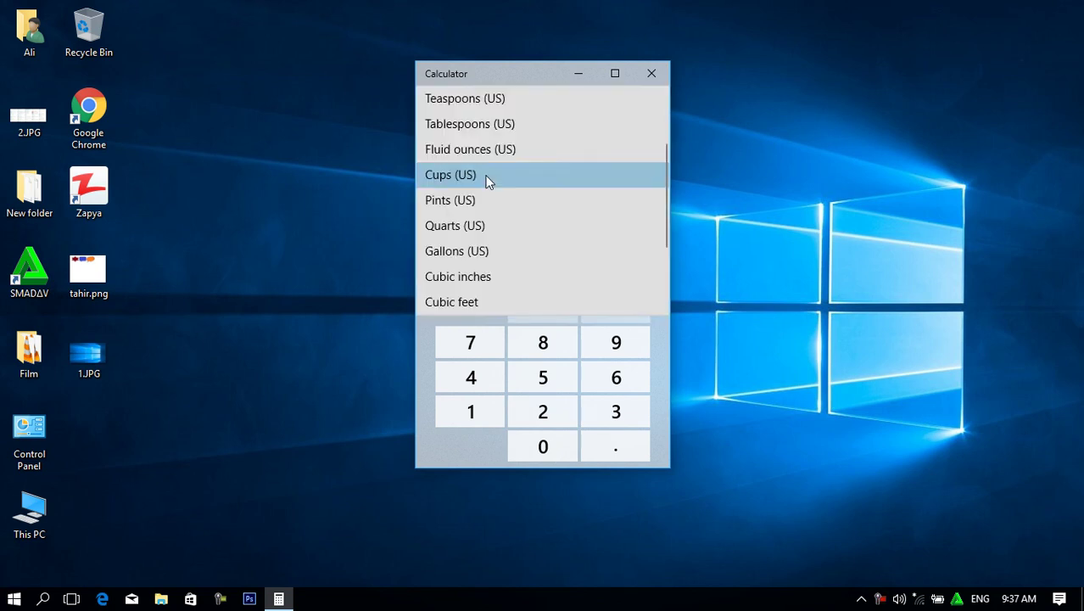
click(495, 251)
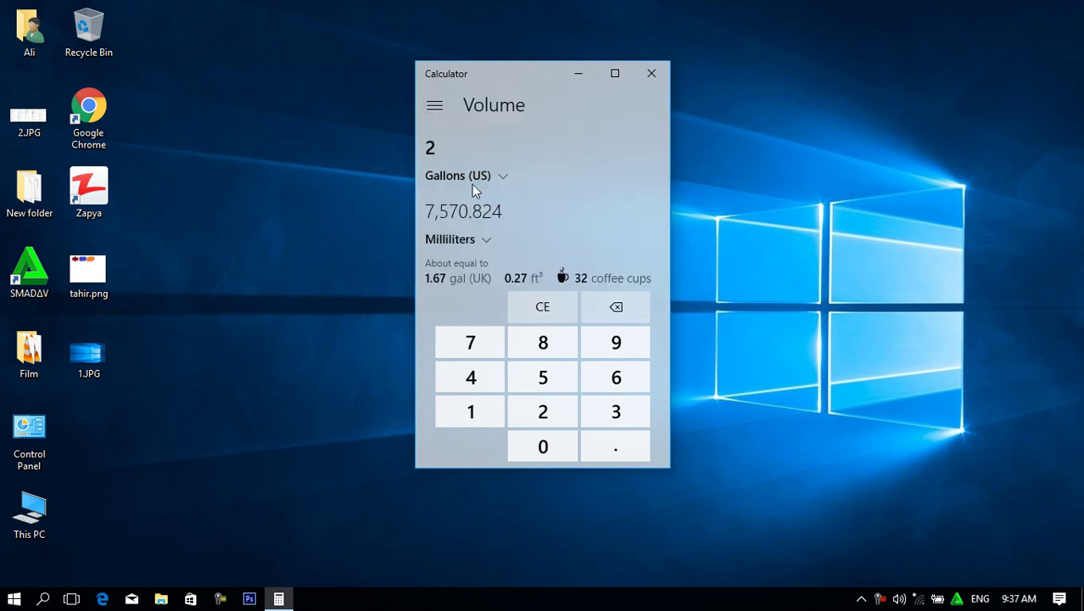
click(480, 238)
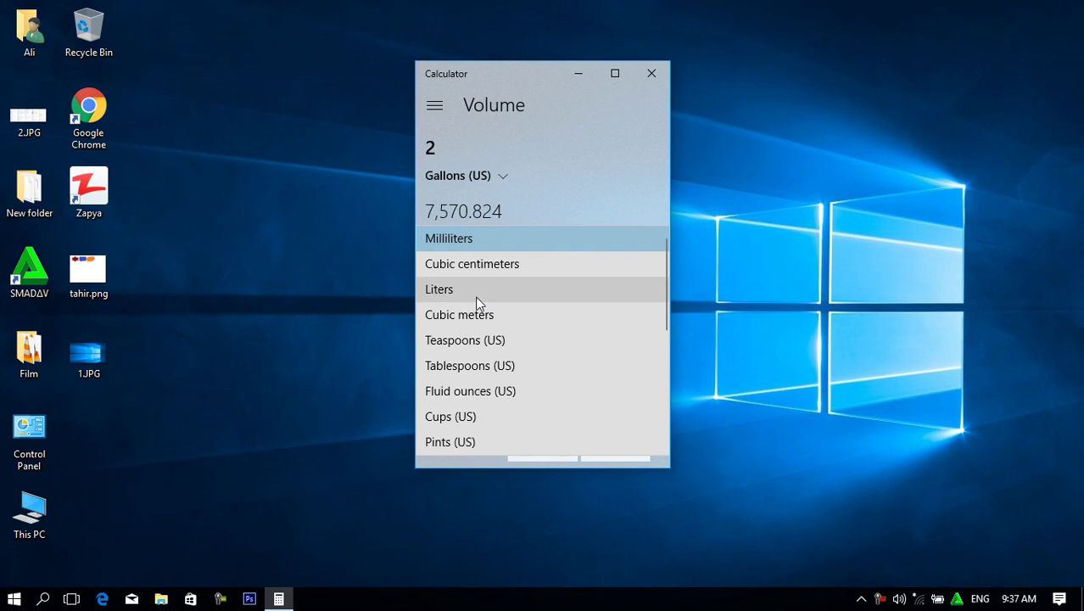
click(475, 293)
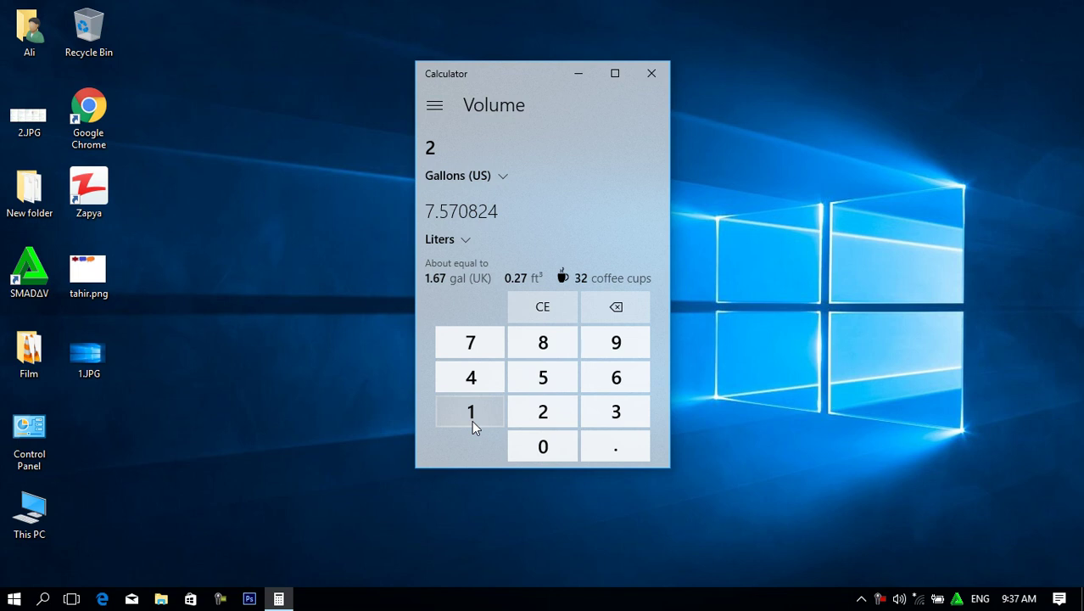
Switch to the Length converter and set the source unit to Kilometers.
click(435, 106)
click(518, 415)
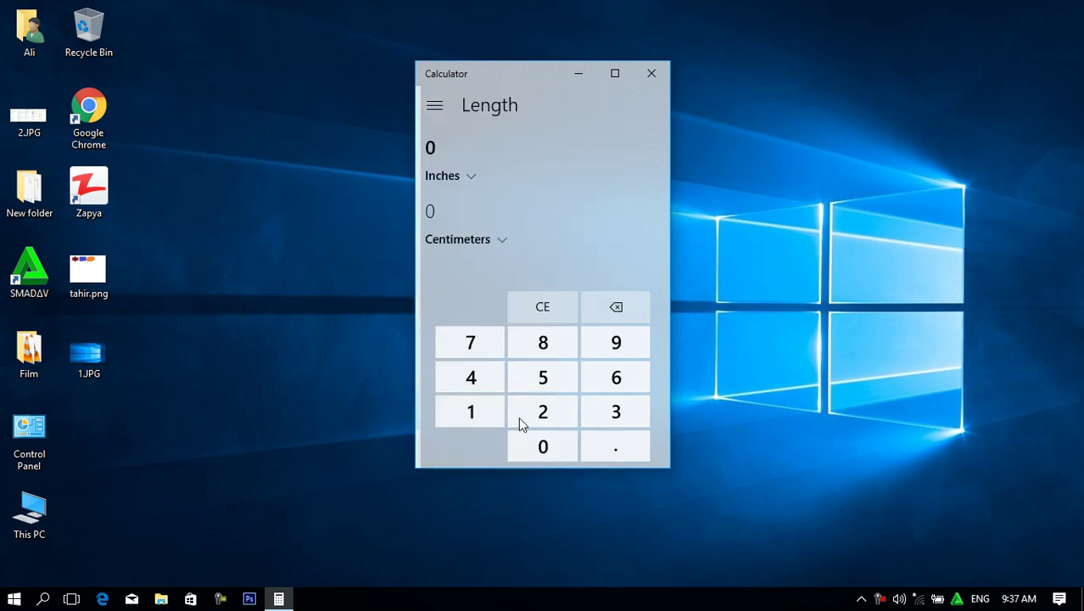
click(473, 178)
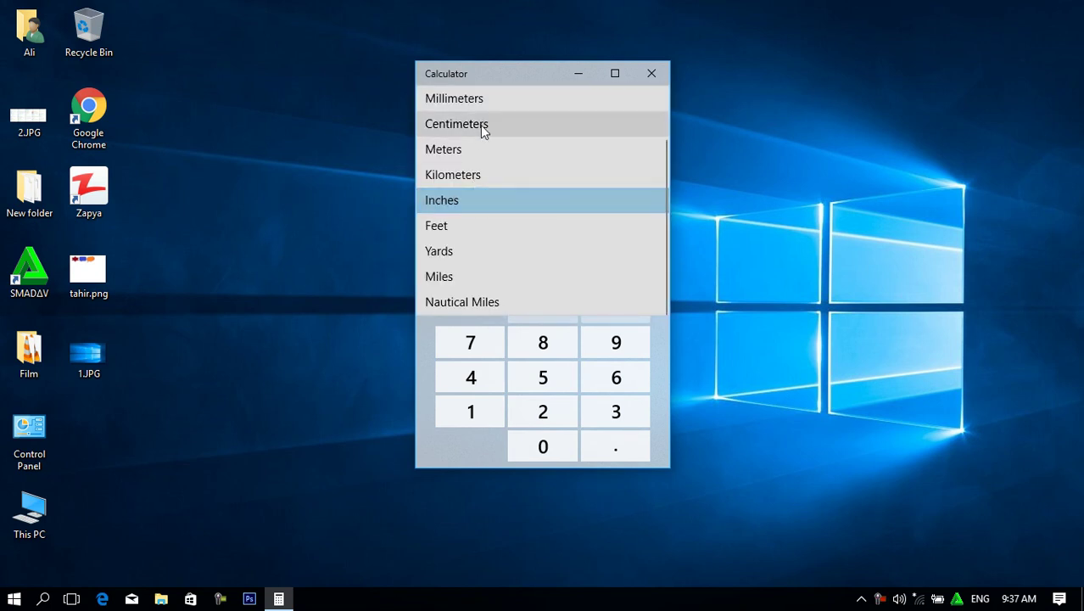
click(466, 172)
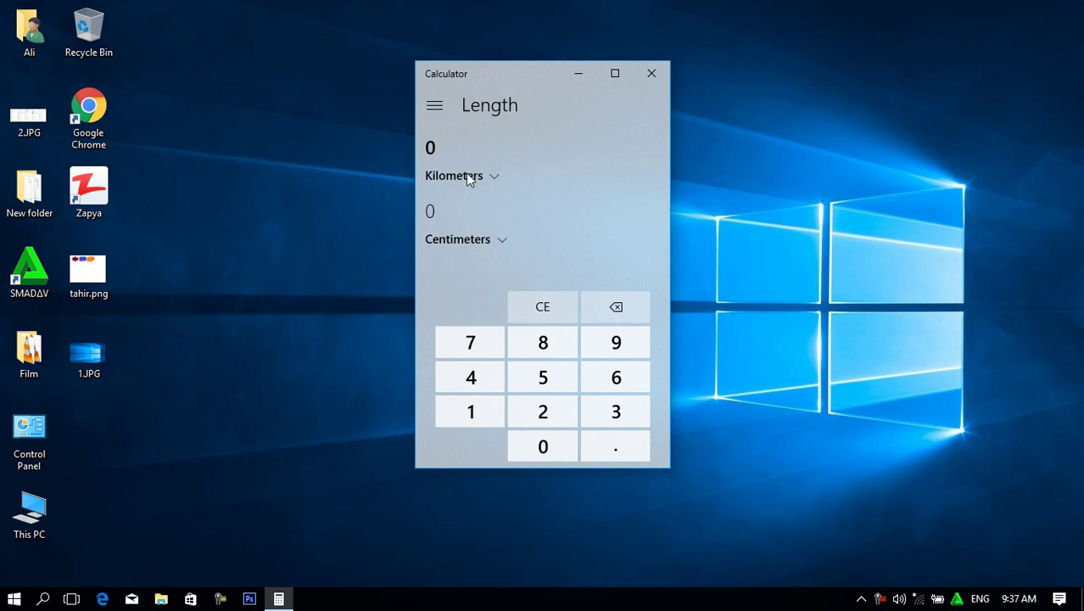
Set the length conversion's target unit to Meters and enter 4,000 as the number of kilometers.
click(500, 241)
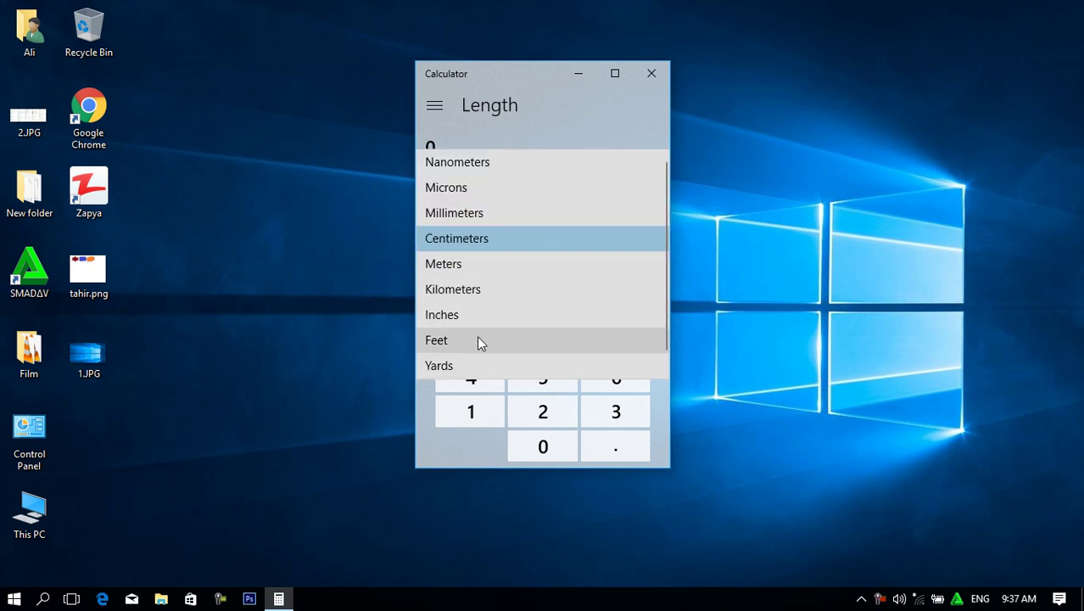
click(487, 265)
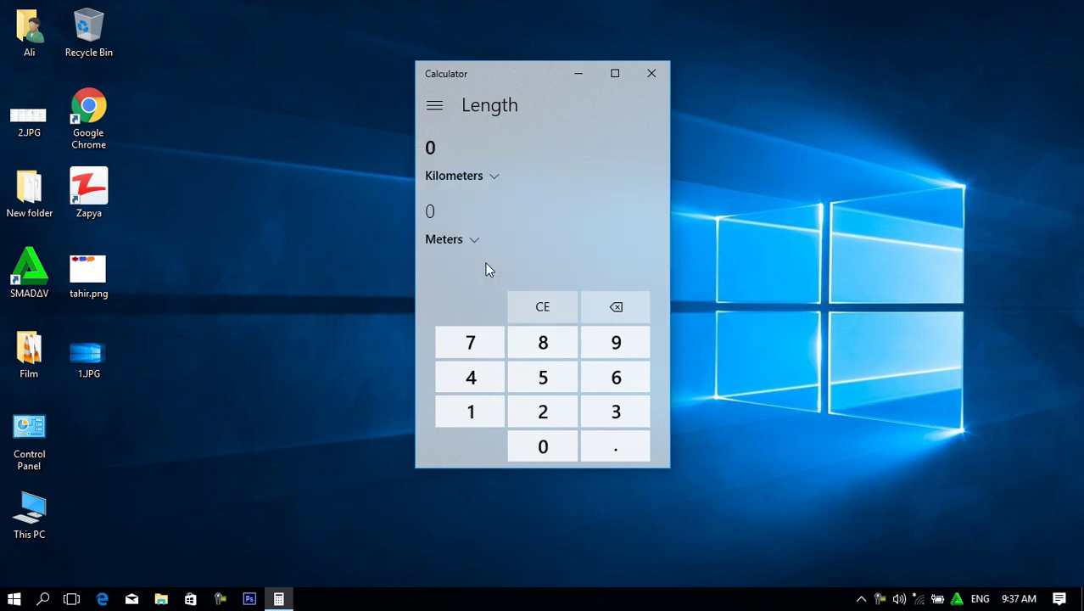
click(482, 378)
click(540, 441)
click(540, 441)
click(541, 441)
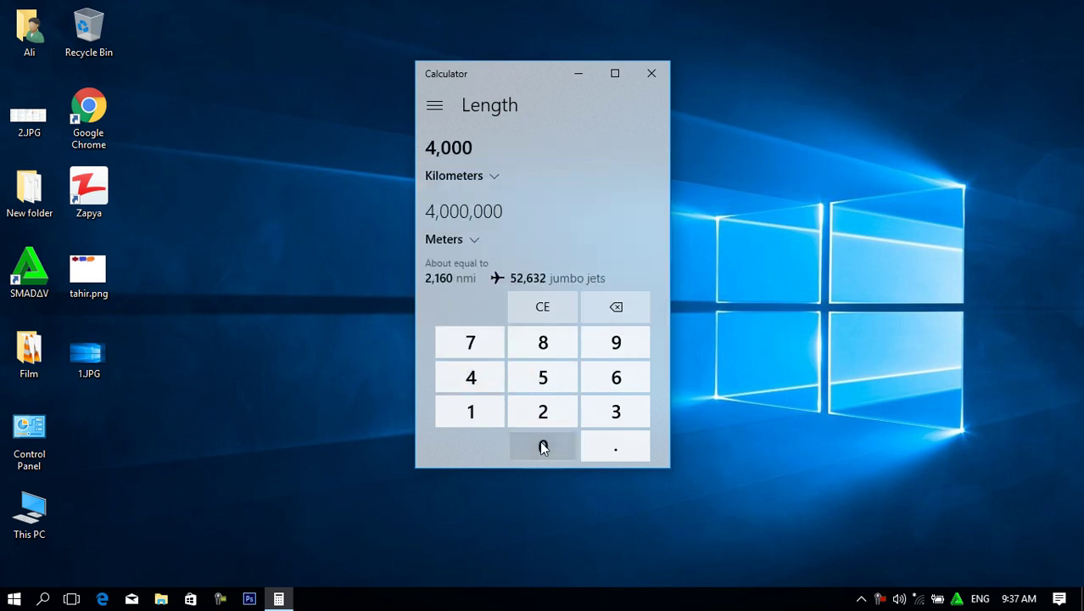
Reduce the number of kilometers to 4 and change the target unit to Feet.
click(607, 312)
click(607, 311)
click(606, 312)
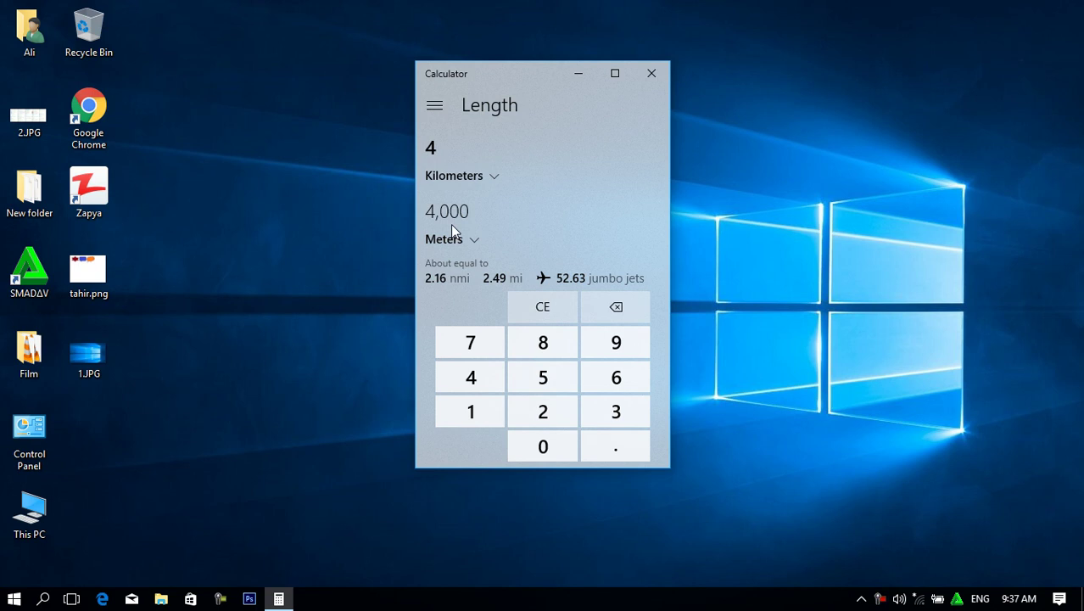
click(492, 178)
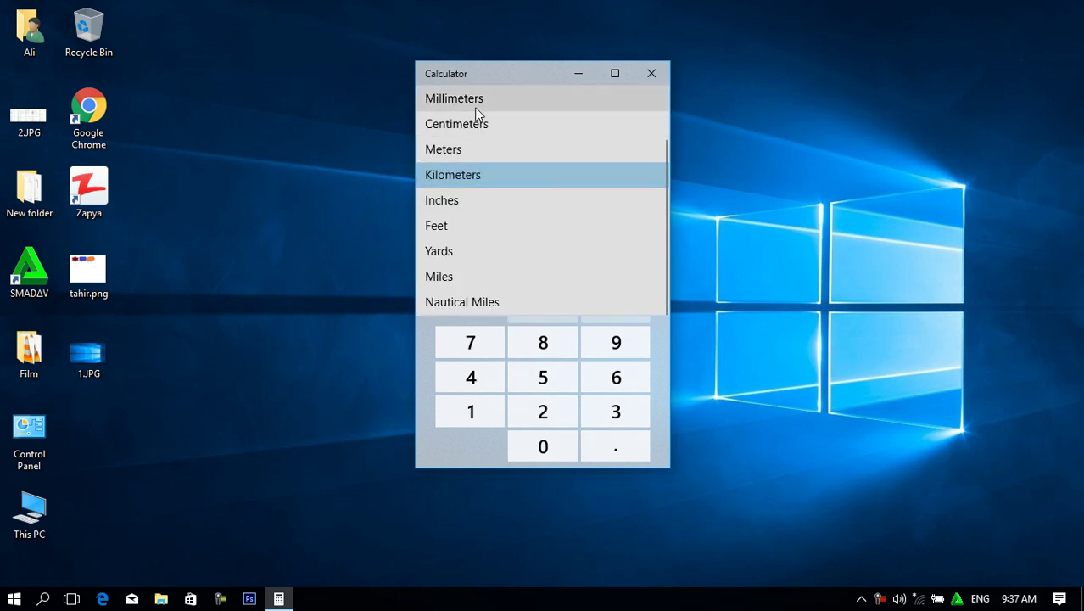
click(465, 179)
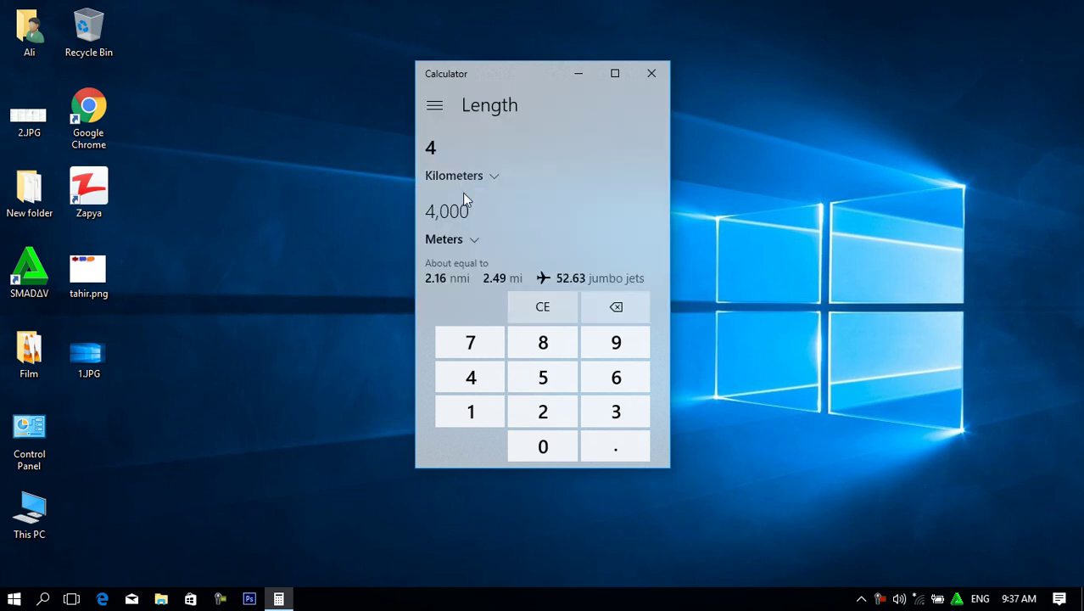
click(473, 240)
click(468, 318)
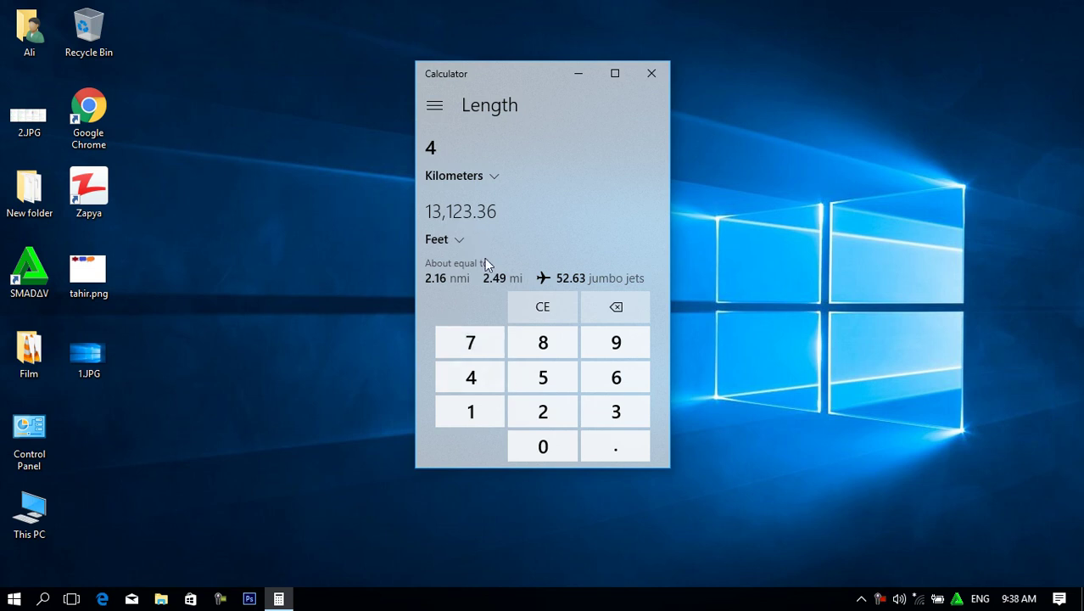
Replace the number of kilometers with 10.5 and change the target unit to Miles.
click(506, 422)
click(613, 319)
click(613, 318)
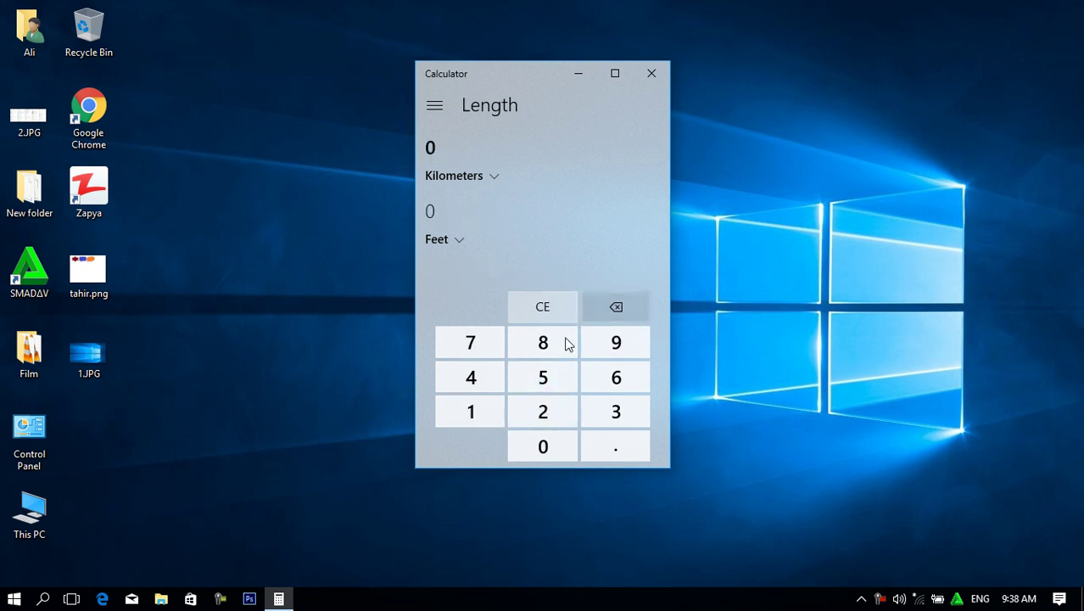
click(478, 413)
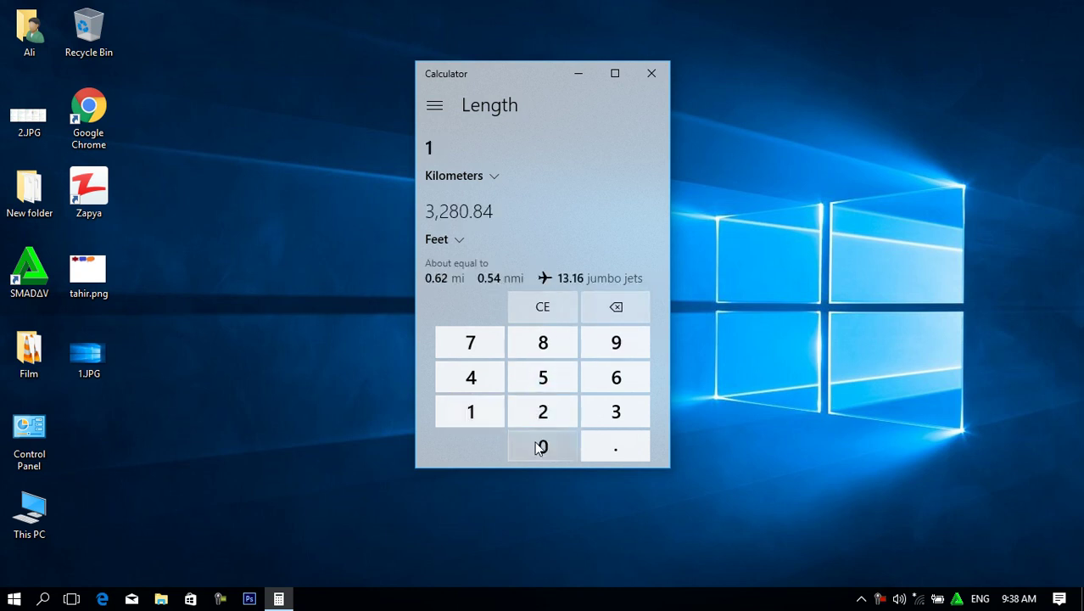
click(540, 444)
click(611, 456)
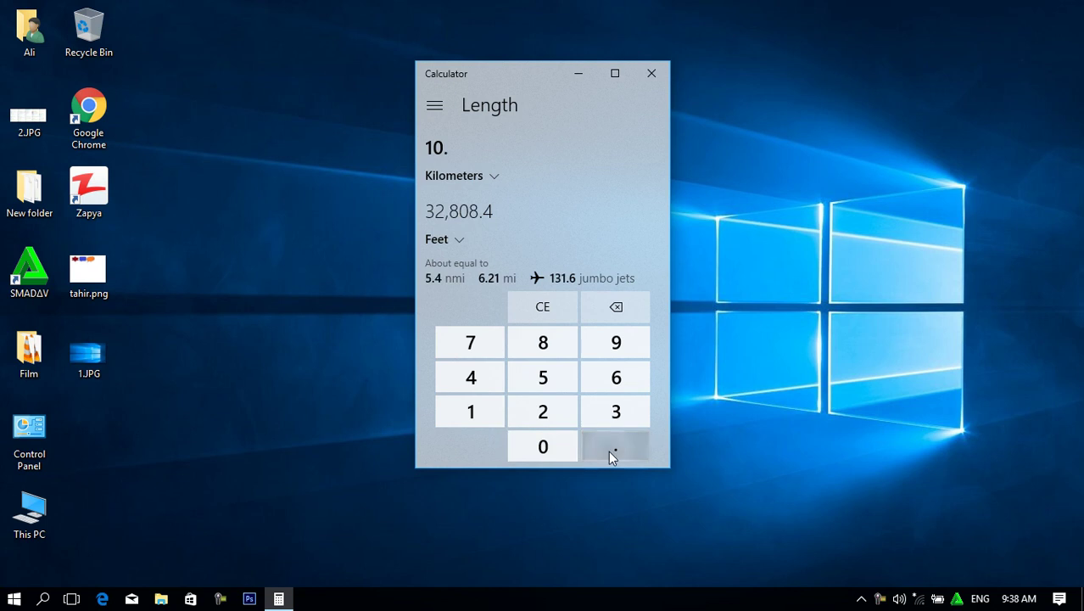
click(552, 381)
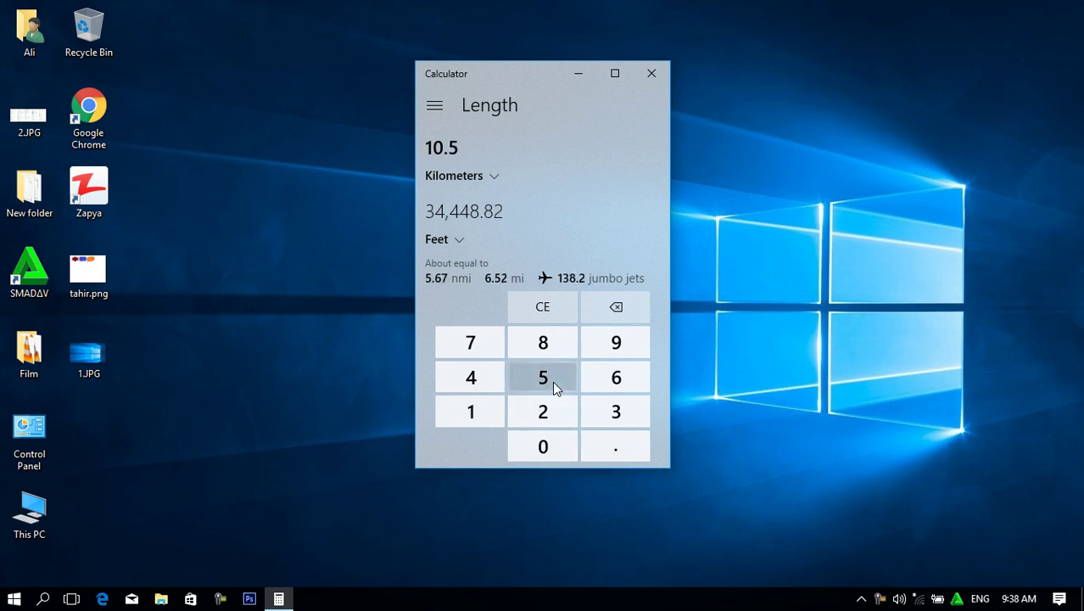
click(458, 241)
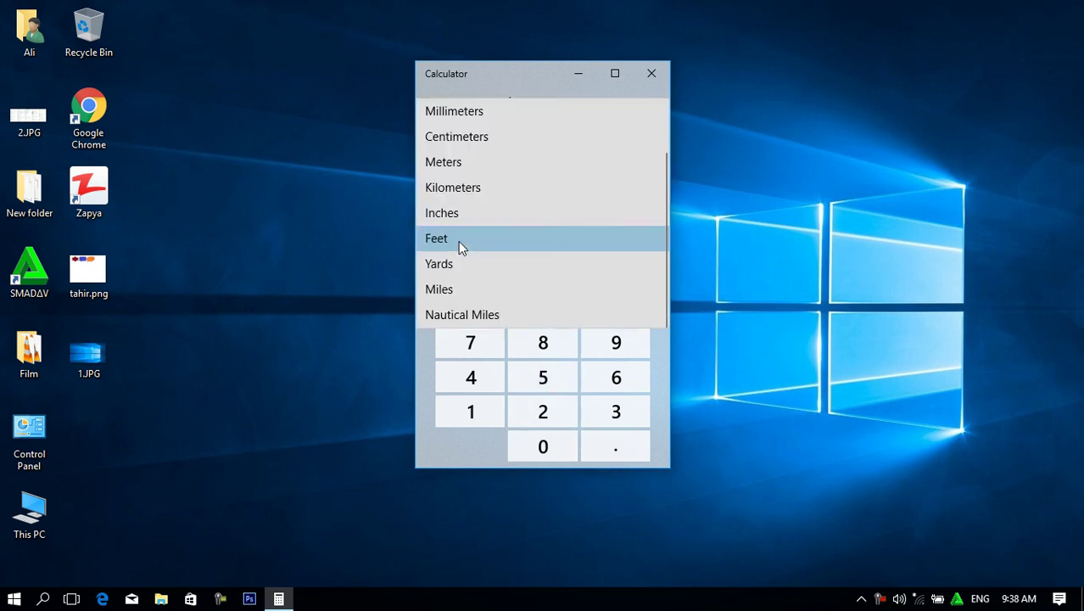
click(452, 292)
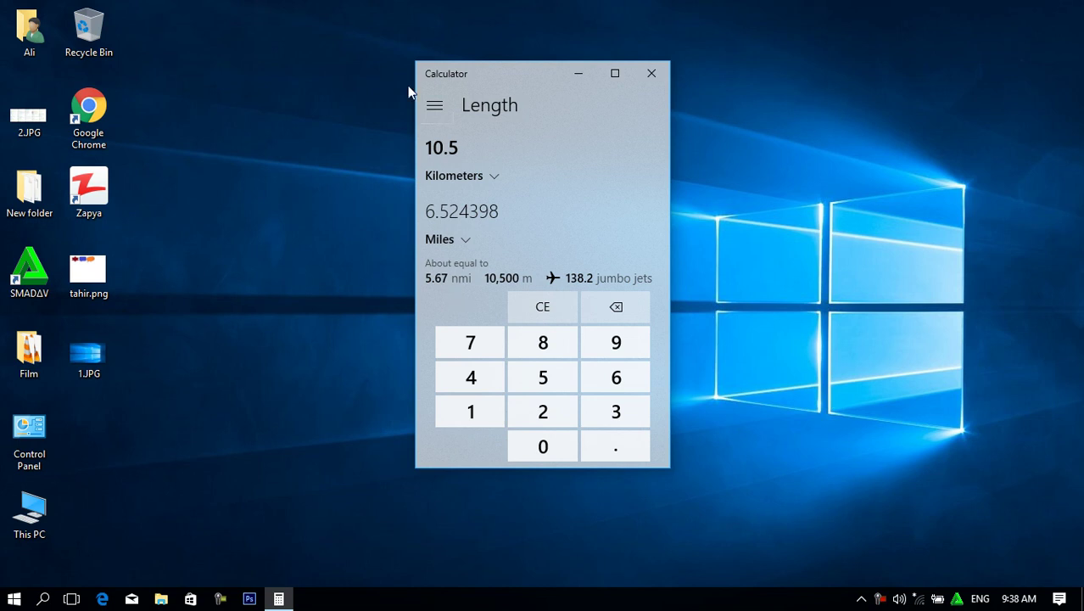
Review the calculator modes and the source and target units offered by the Length converter.
click(435, 105)
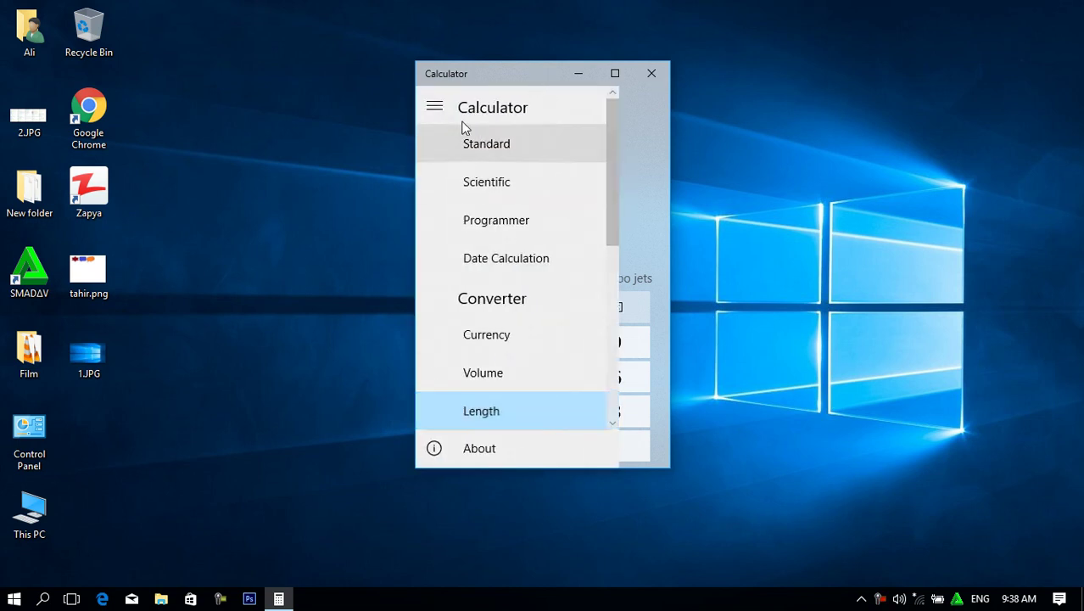
click(500, 412)
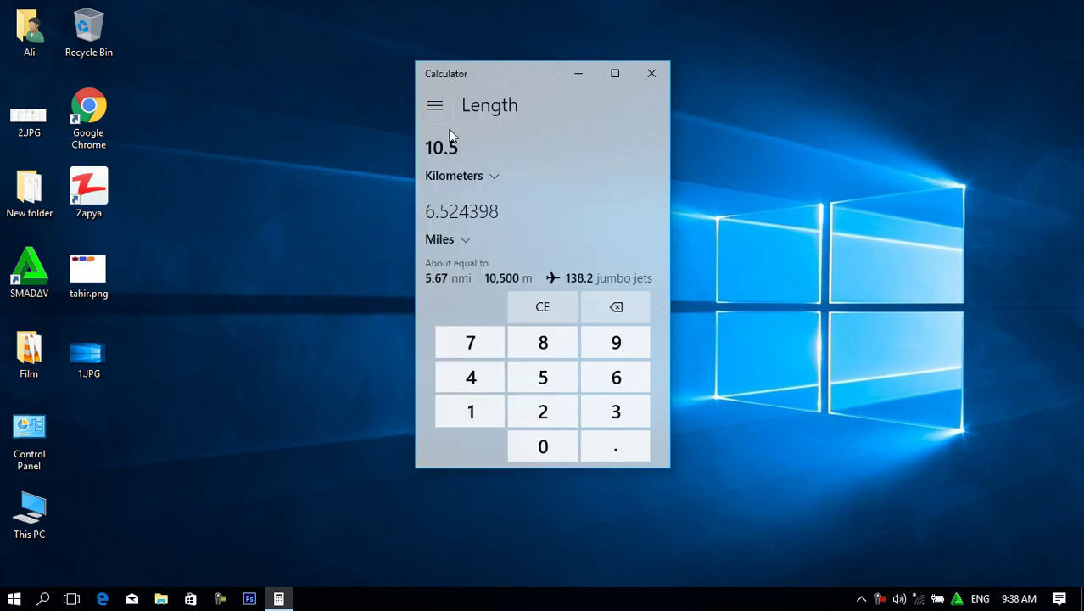
click(492, 175)
scroll(659, 168, up, 1)
scroll(659, 168, down, 1)
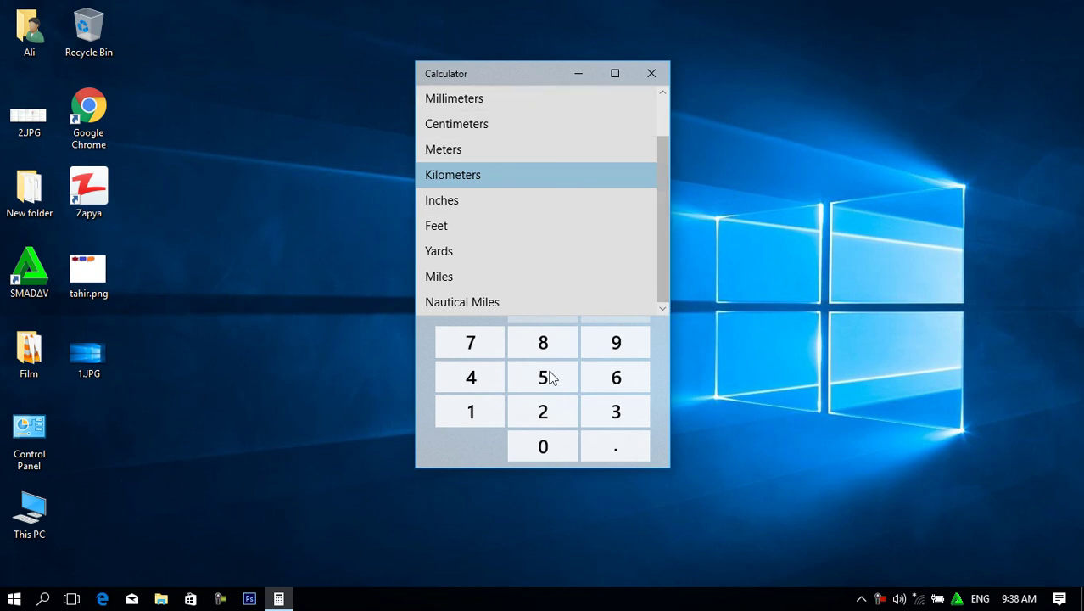
click(500, 366)
click(462, 241)
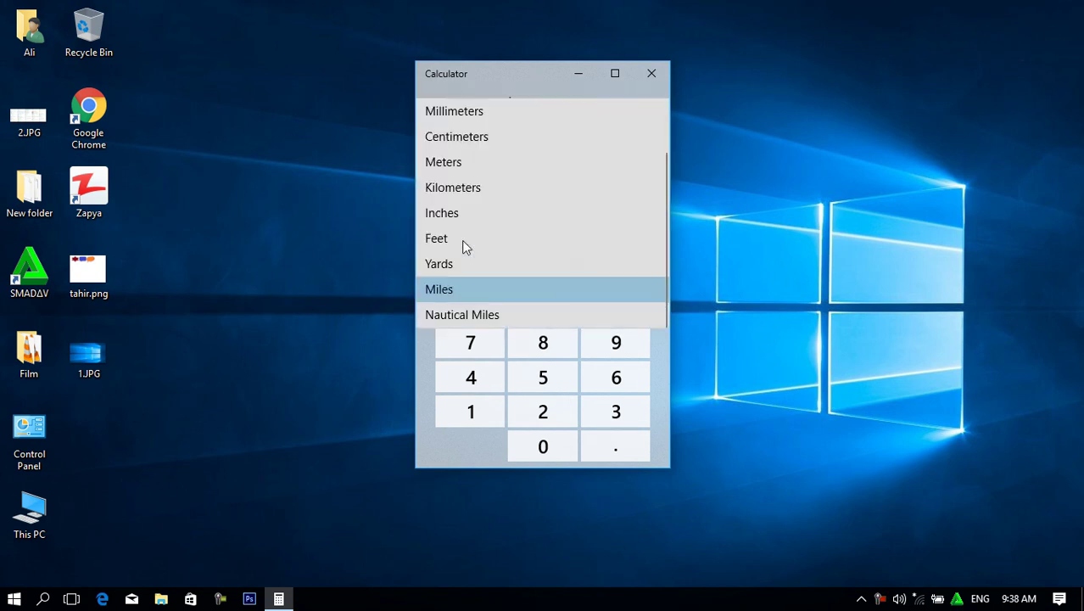
click(525, 378)
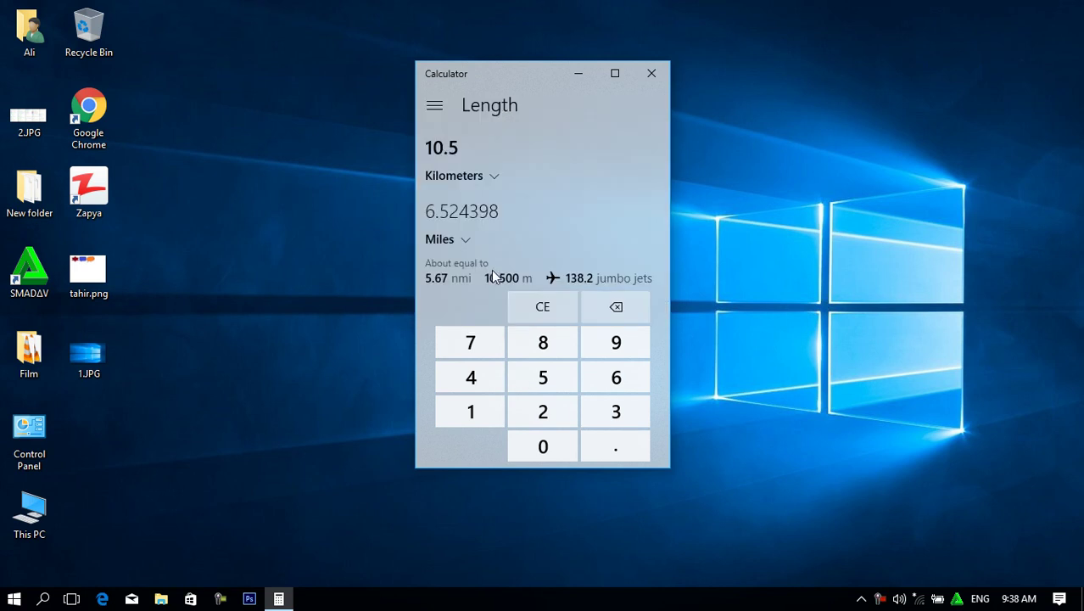
Switch to the Weight and Mass converter and set the source unit to Kilograms.
click(435, 105)
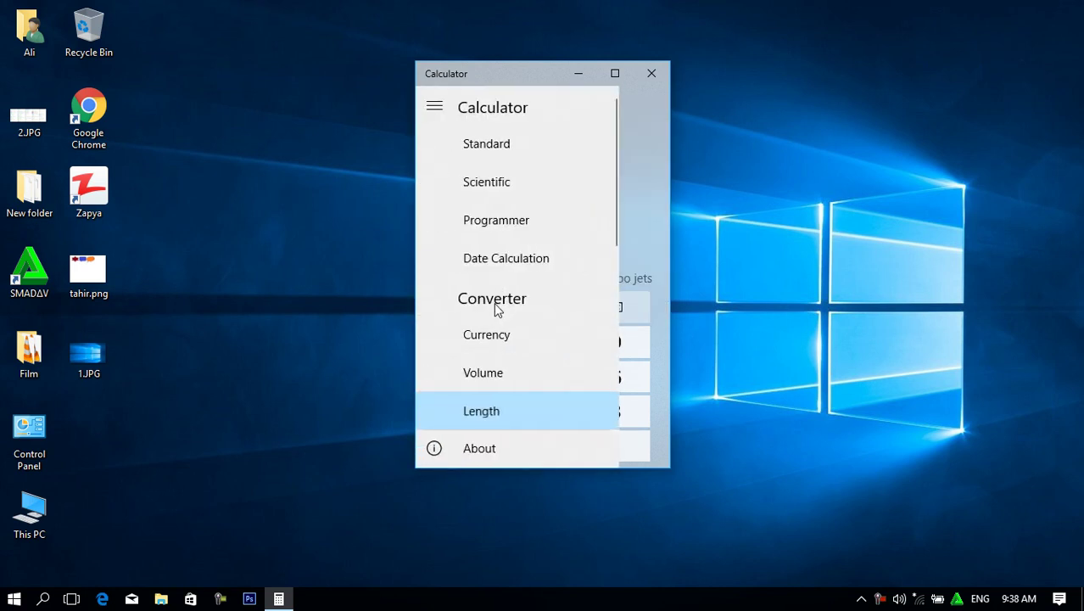
drag(613, 210, 616, 293)
click(520, 269)
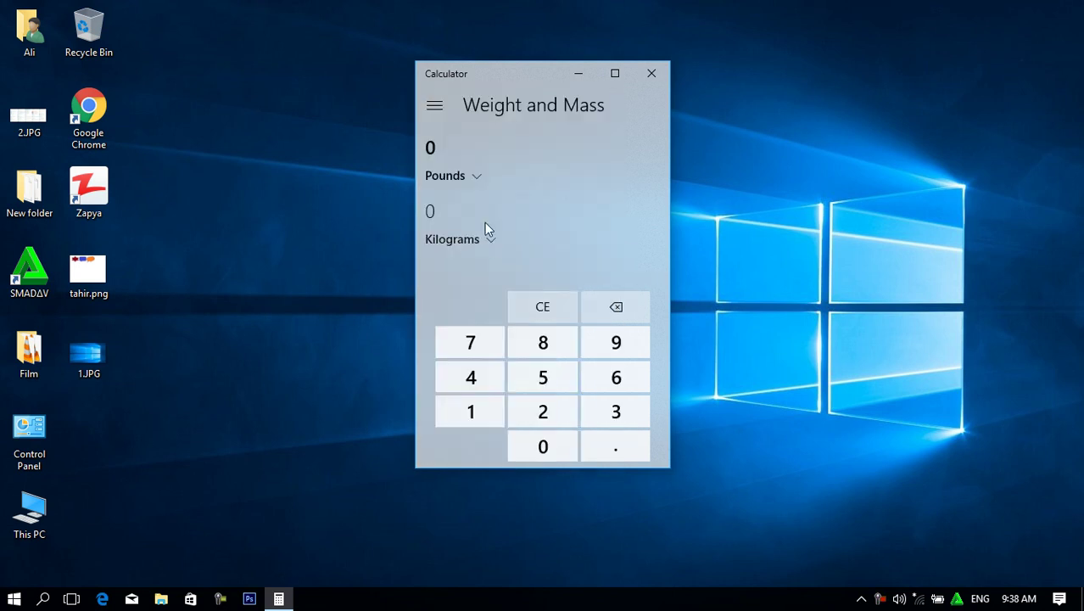
click(477, 178)
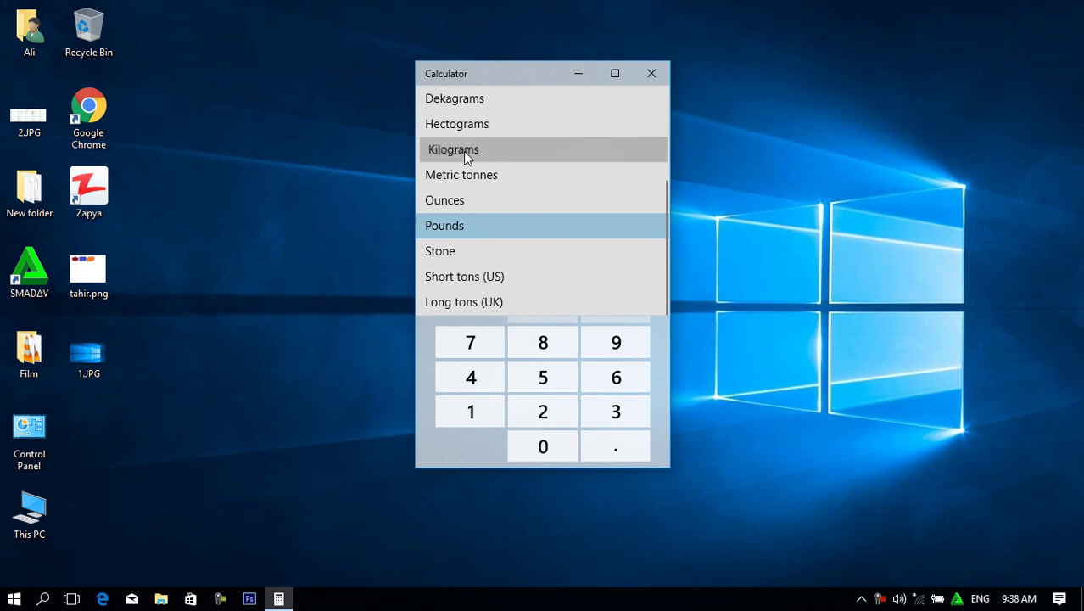
click(463, 151)
Set the weight conversion's target unit to Grams and enter 4 as the number of kilograms.
click(488, 237)
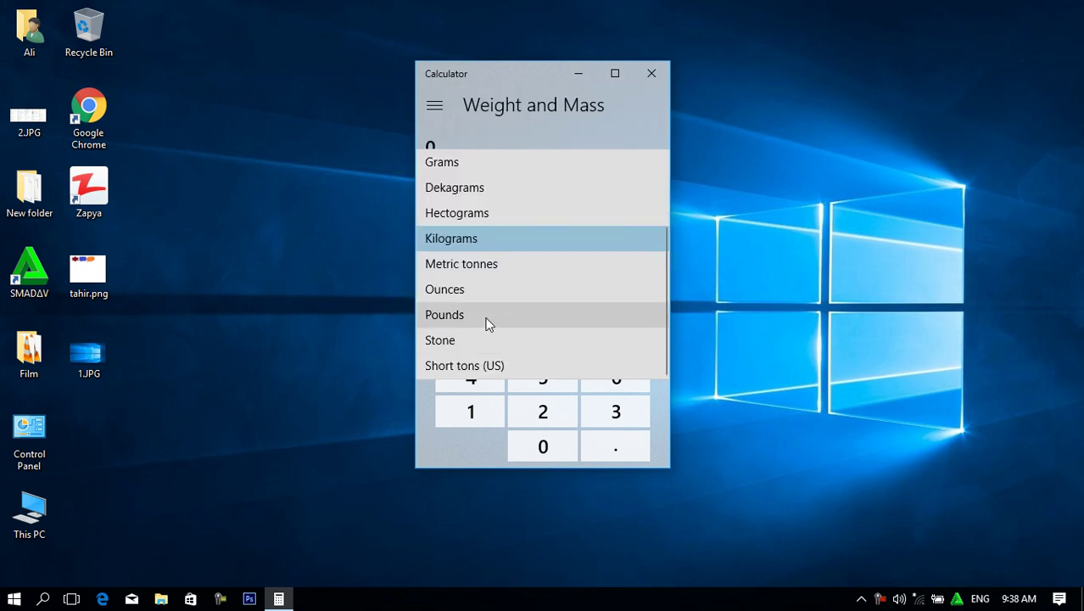
click(494, 168)
click(498, 381)
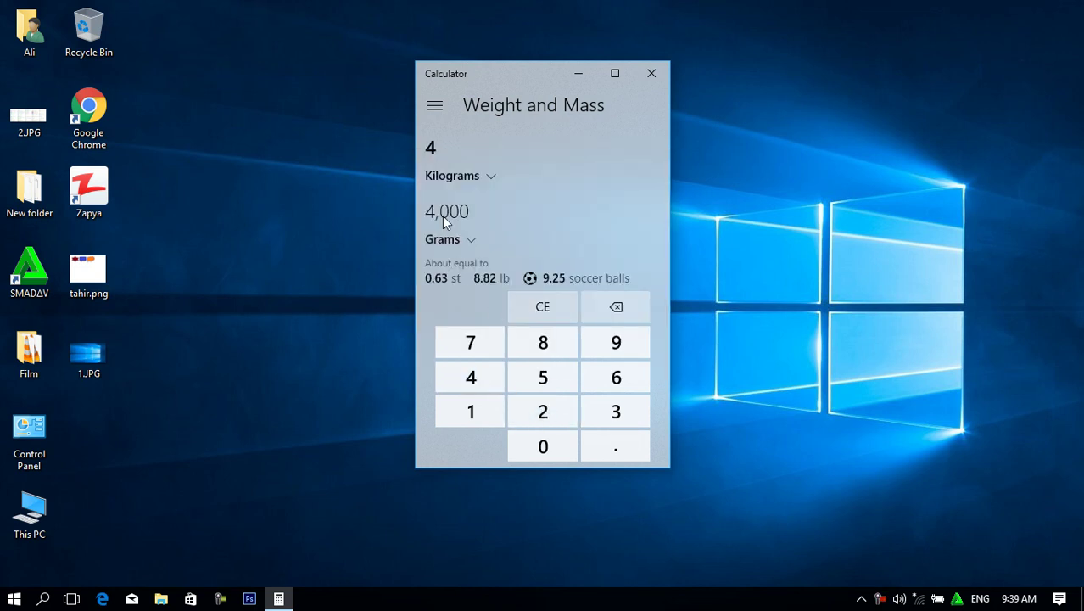
Reverse the weight conversion by setting the source unit to Grams and the target unit to Kilograms.
click(490, 175)
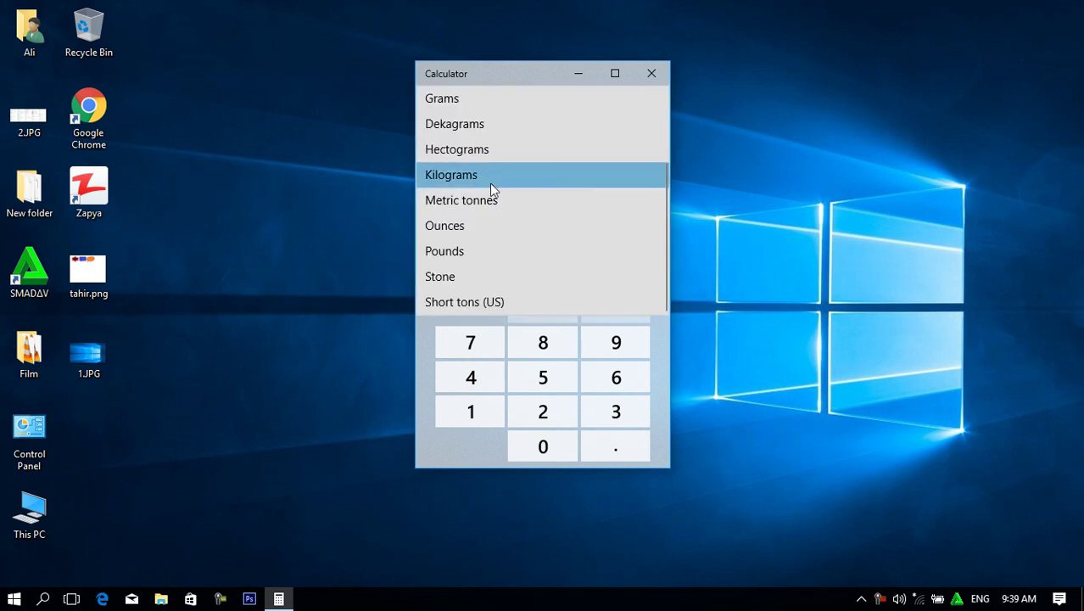
click(483, 105)
click(475, 241)
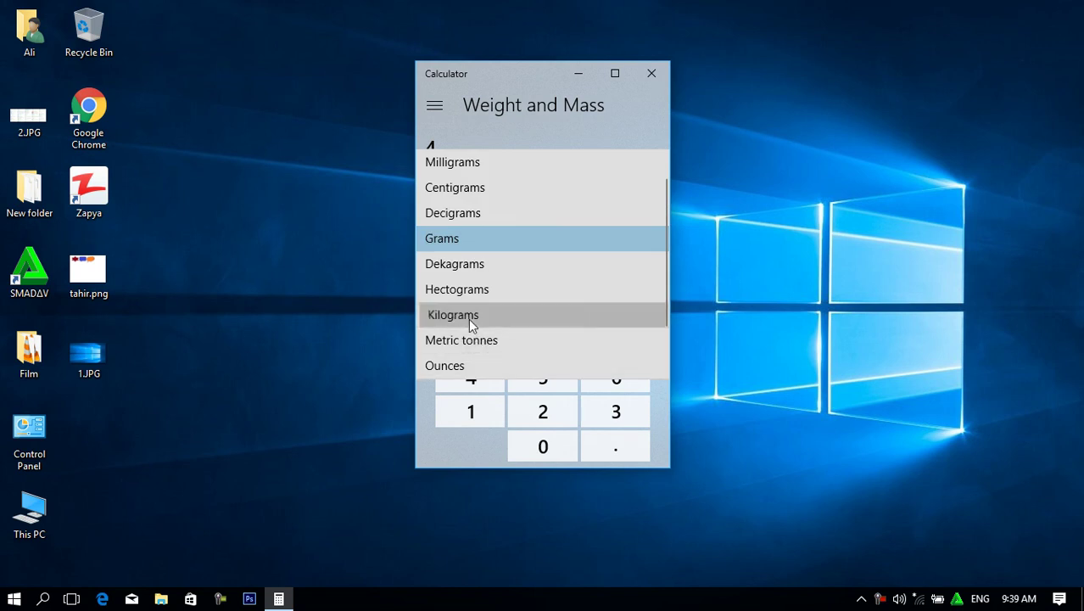
click(468, 316)
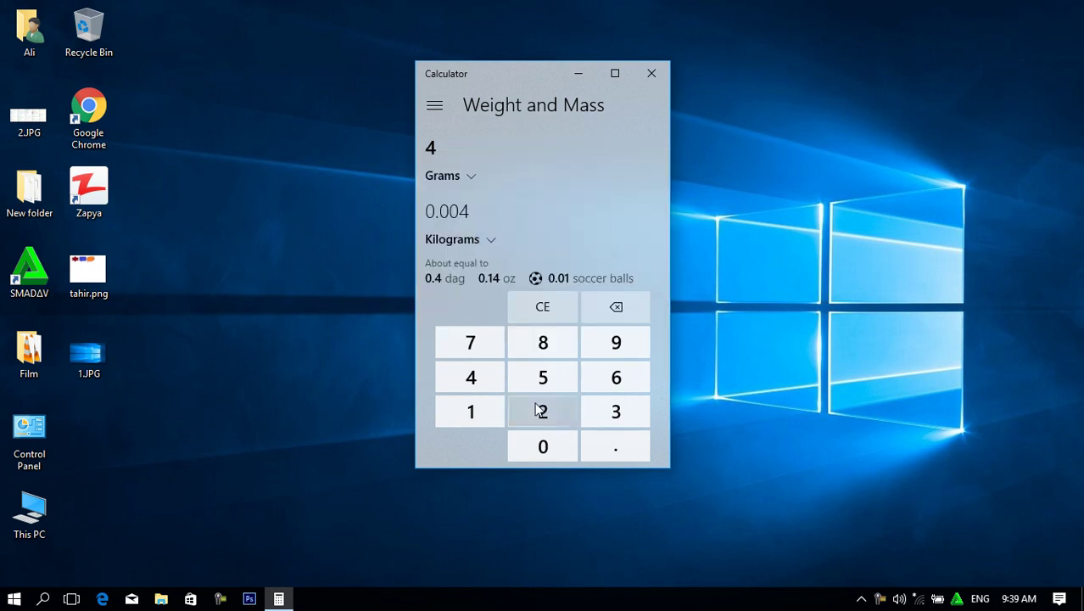
Enter 4,800 as the number of grams to convert to kilograms.
click(496, 384)
click(543, 339)
double_click(544, 447)
triple_click(618, 297)
click(618, 298)
click(553, 348)
double_click(551, 446)
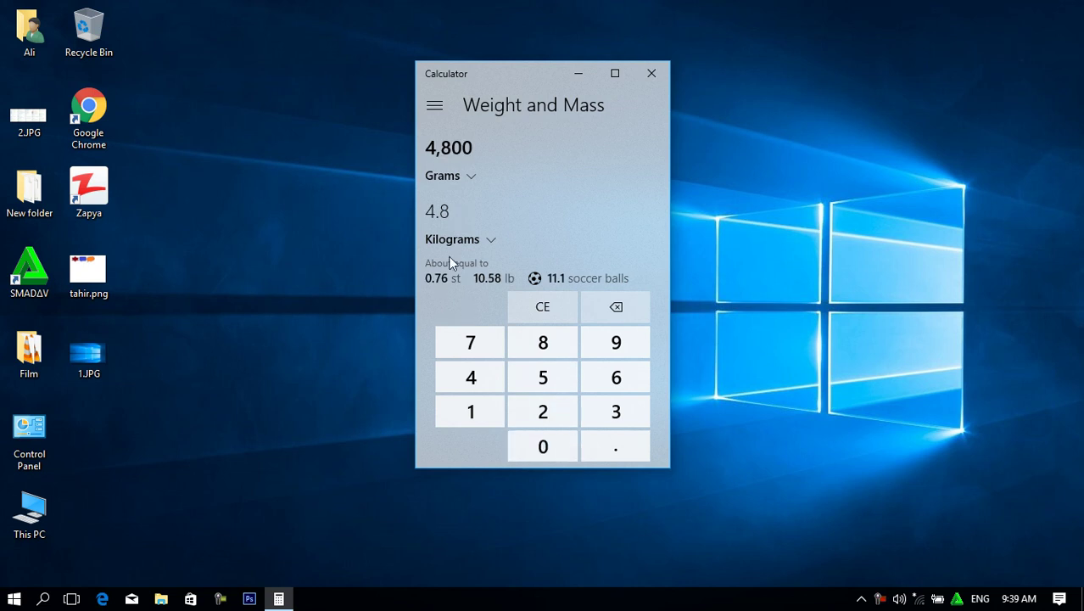